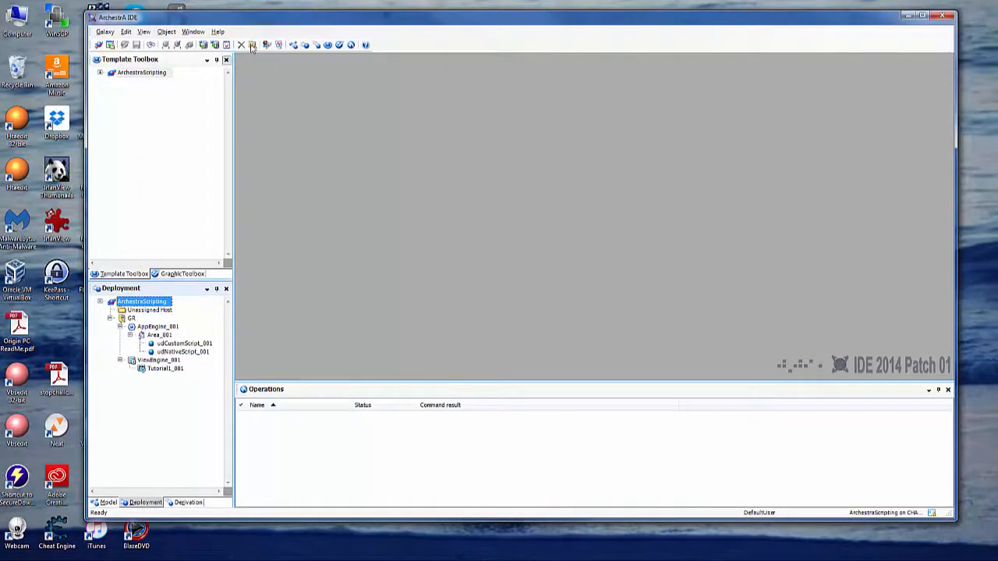
- Switch to Chrome, search for virtualbox in a new tab, and open the Oracle VM VirtualBox downloads page
mouse_move(577, 560)
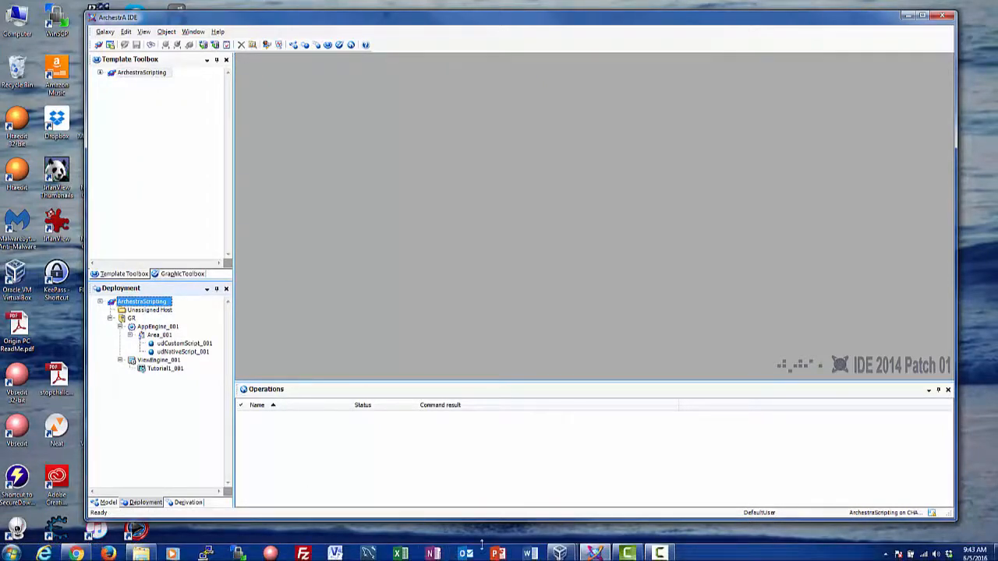
left_click(76, 554)
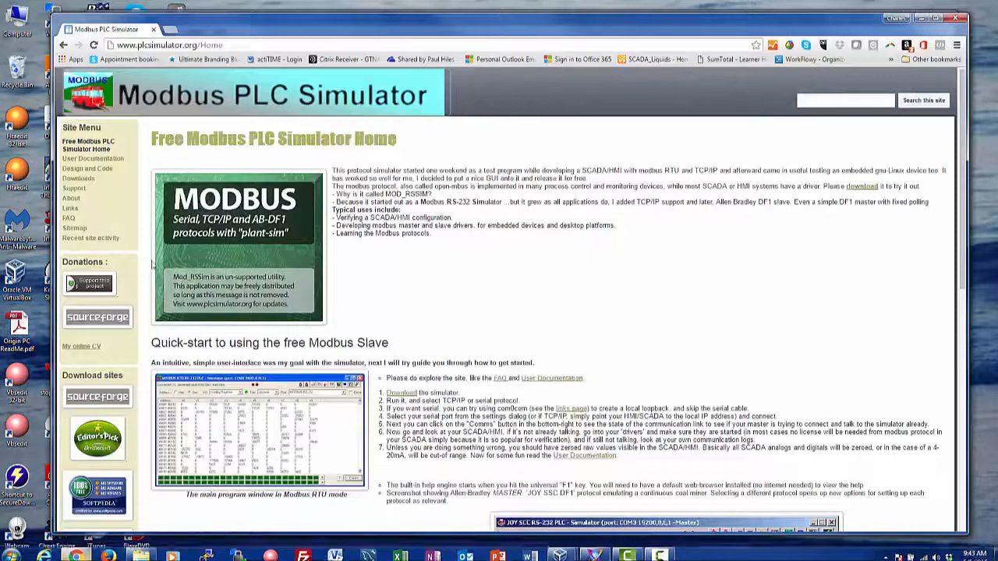
left_click(172, 30)
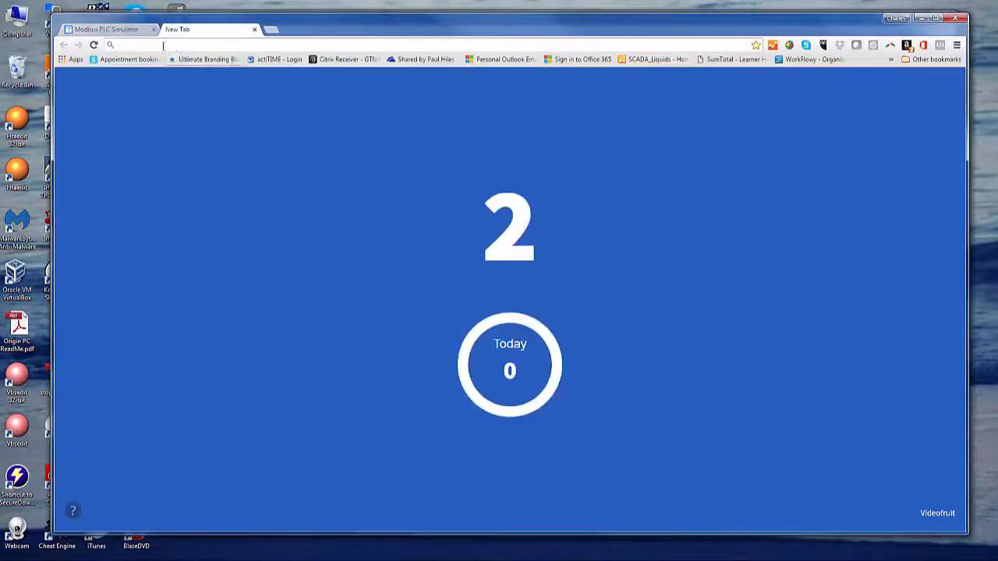
type("virtu")
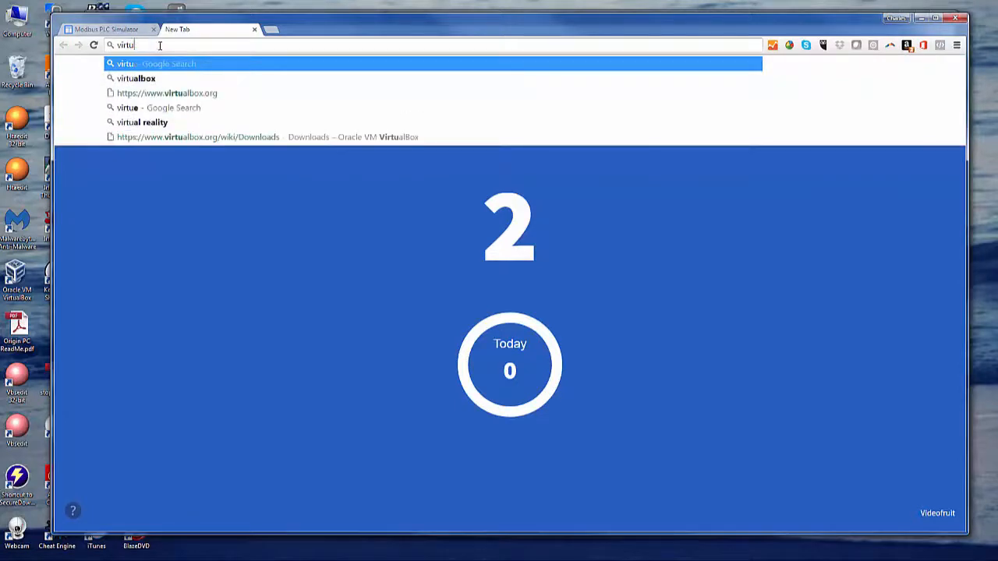
left_click(158, 79)
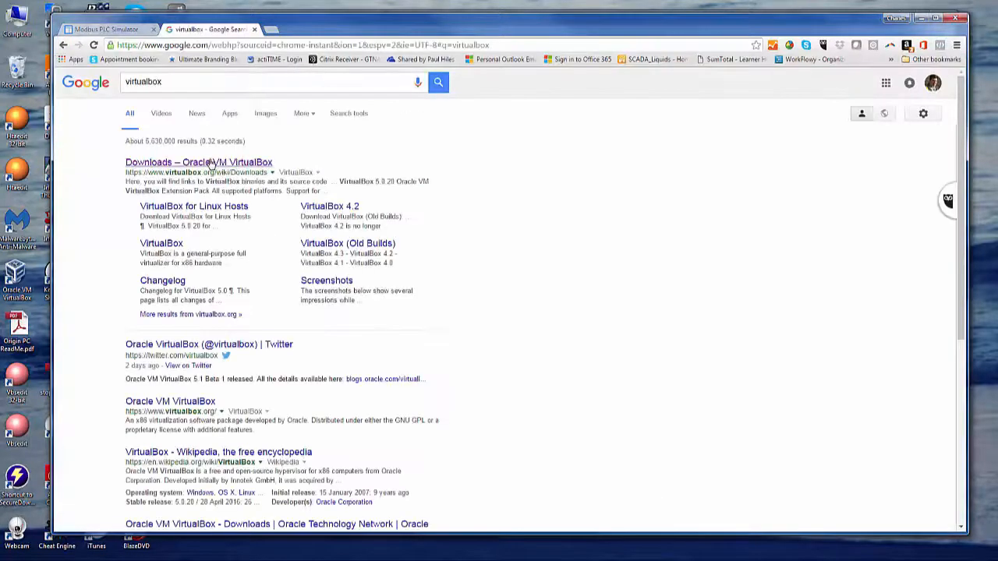
left_click(210, 164)
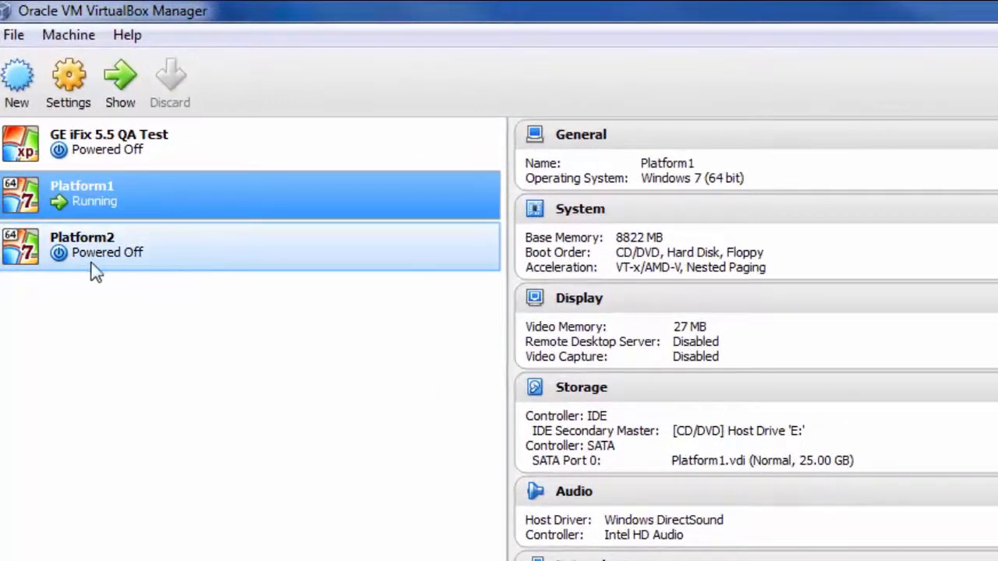
- View the details of the Platform2 and Platform1 machines in VirtualBox Manager, and switch to the running Platform1 virtual machine
left_click(99, 257)
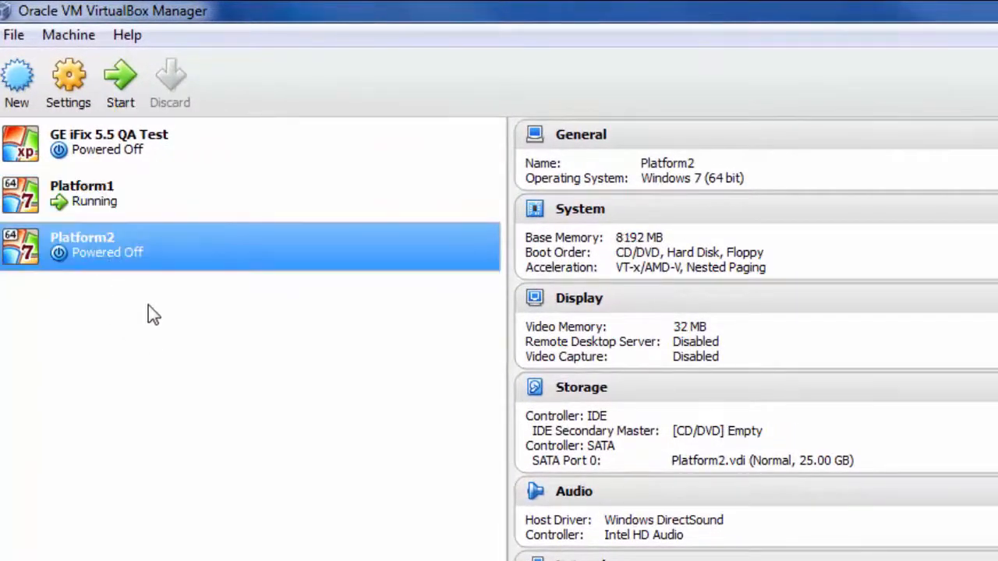
left_click(115, 201)
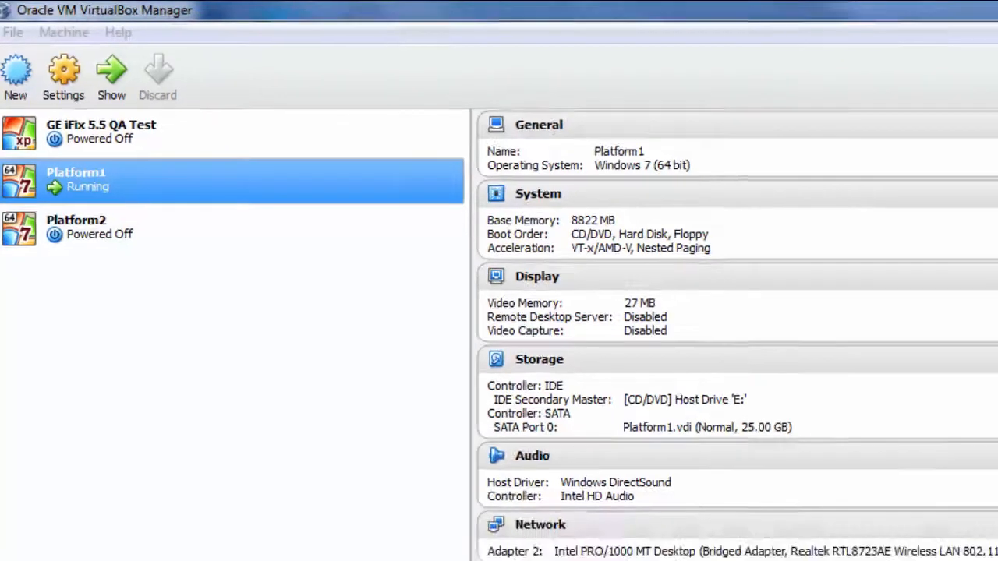
key("alt+Tab")
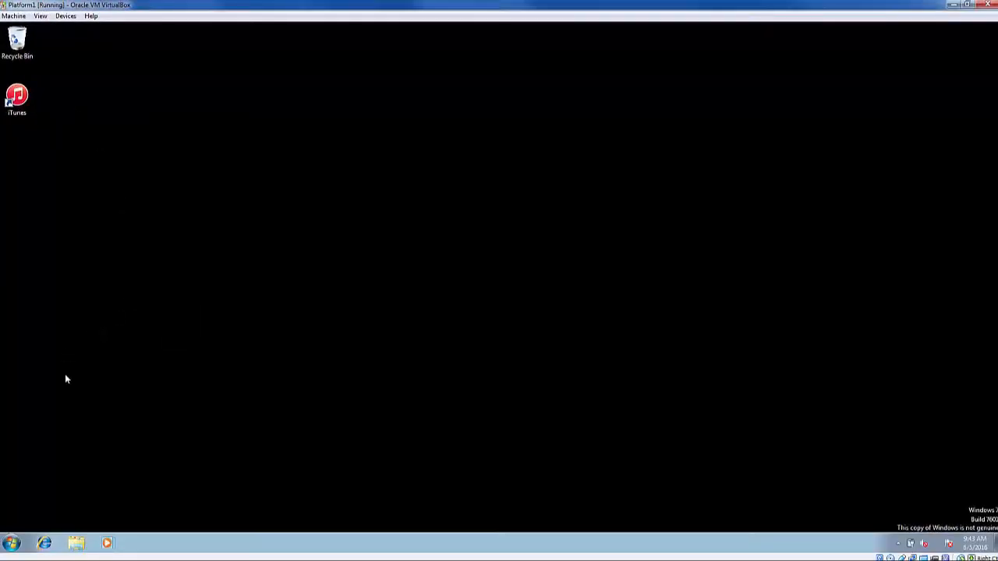
- Launch the Wonderware System Management Console inside the Platform1 virtual machine
left_click(23, 546)
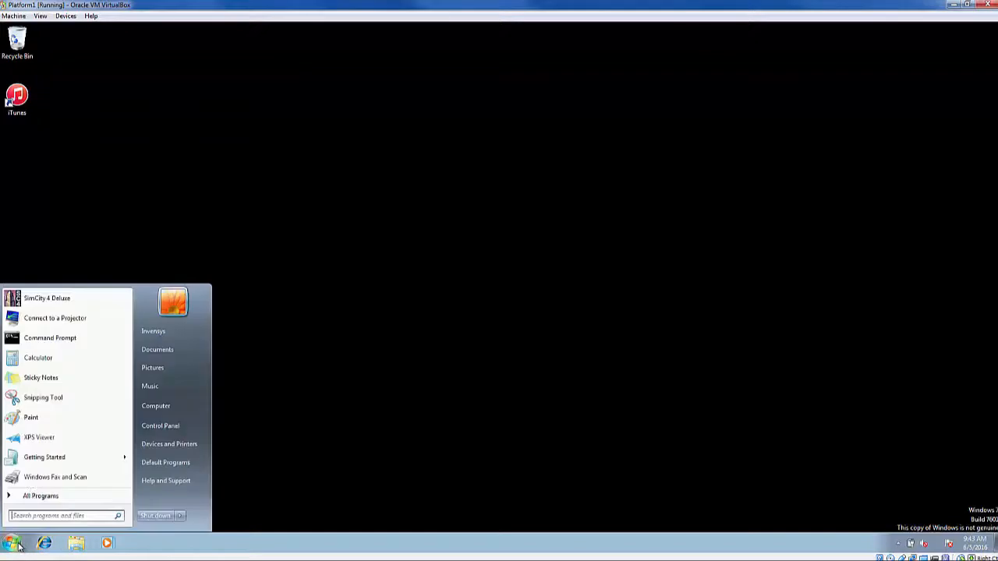
left_click(39, 495)
left_click(39, 484)
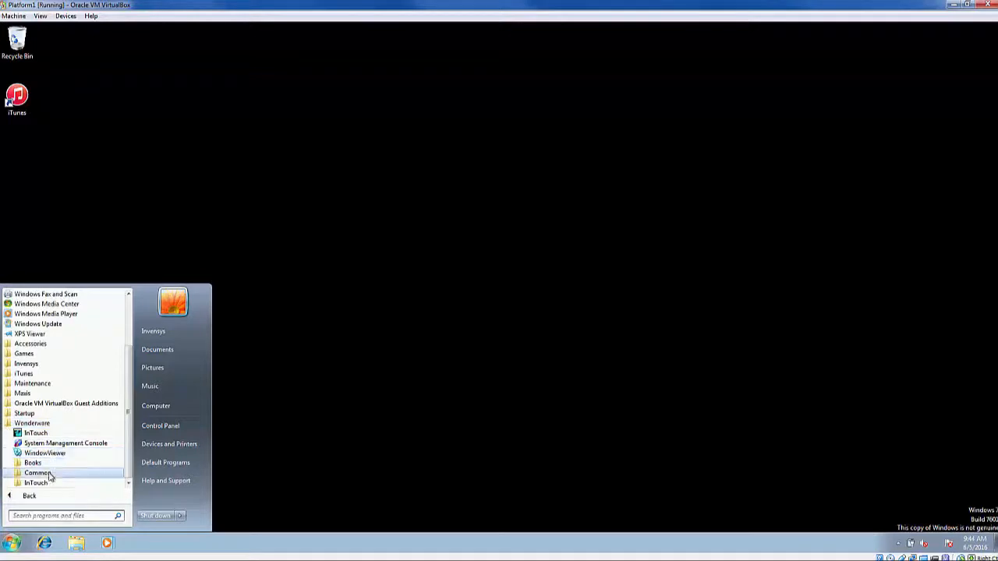
left_click(53, 444)
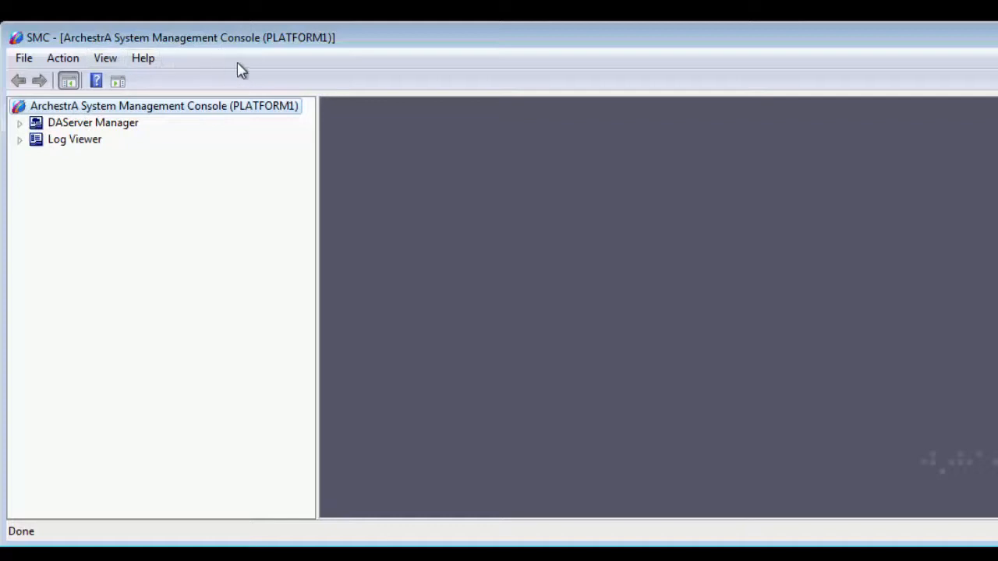
- Expand DAServer Manager through the local ArchestrA.DASMBTCP.3 server's configuration to reveal the Modbus PLC node under the TCP/IP port
left_click(20, 123)
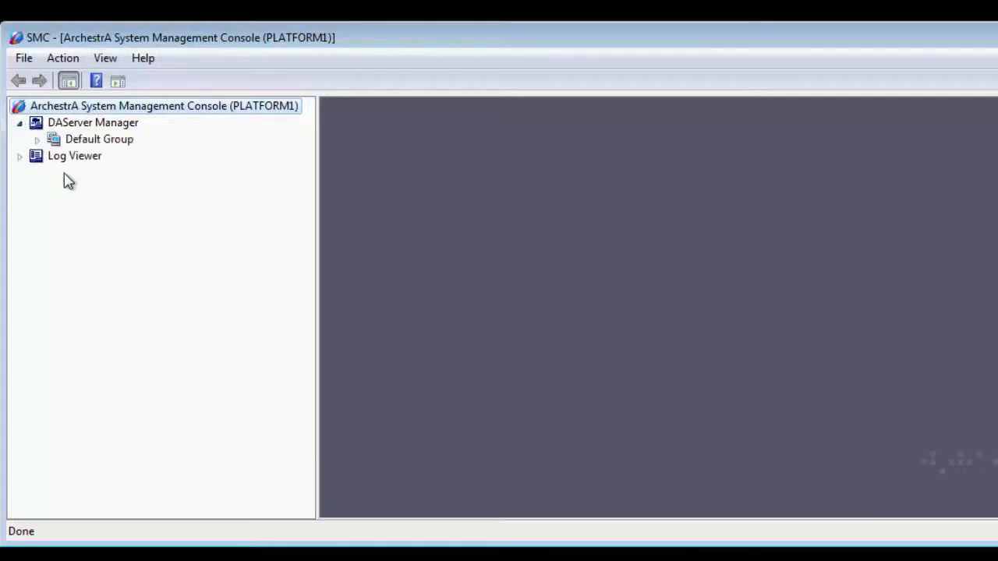
left_click(37, 140)
left_click(54, 156)
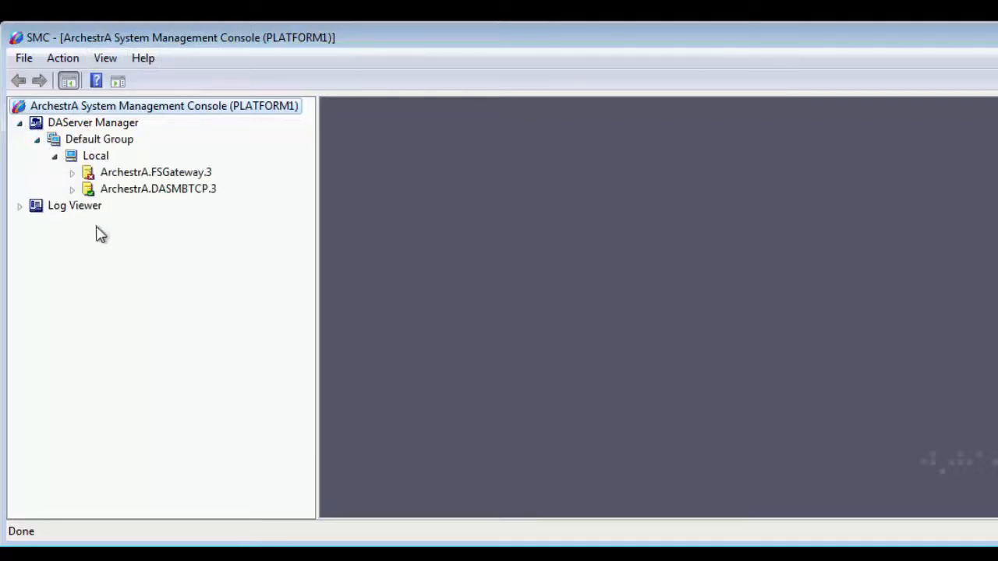
left_click(72, 189)
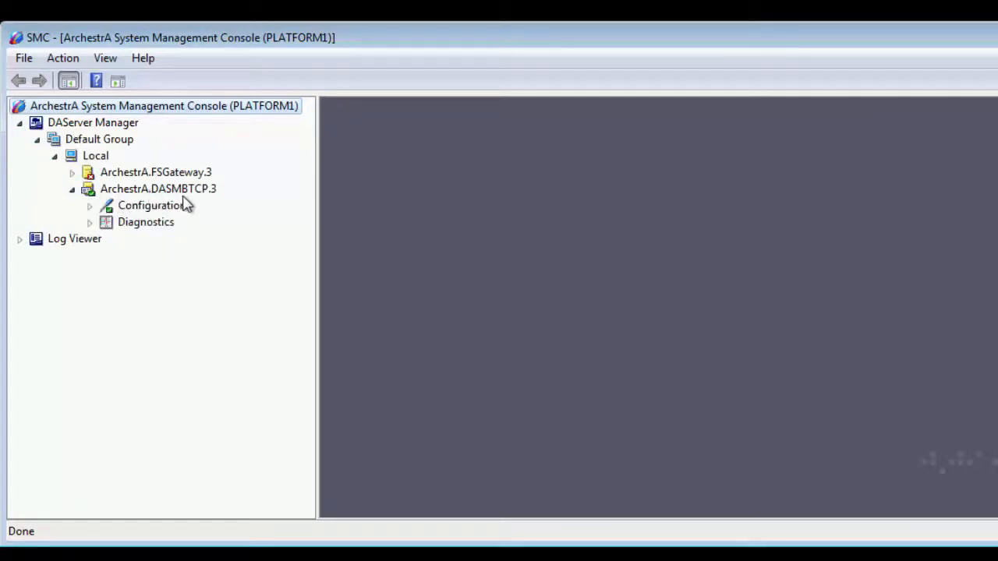
left_click(90, 206)
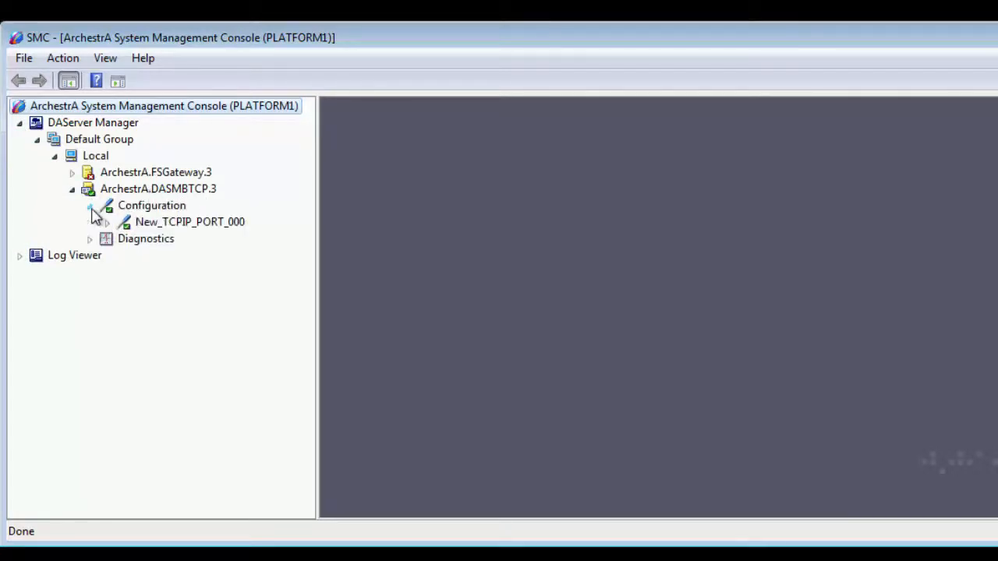
left_click(107, 222)
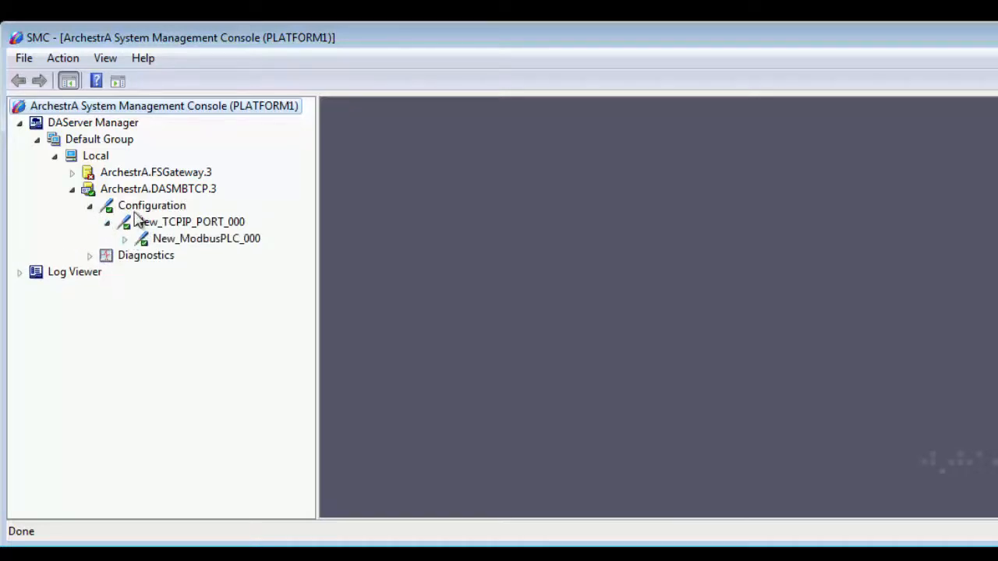
- Review the DASMBTCP global parameters, the New_TCPIP_PORT_000 port settings, and the New_ModbusPLC_000 connection parameters
left_click(144, 207)
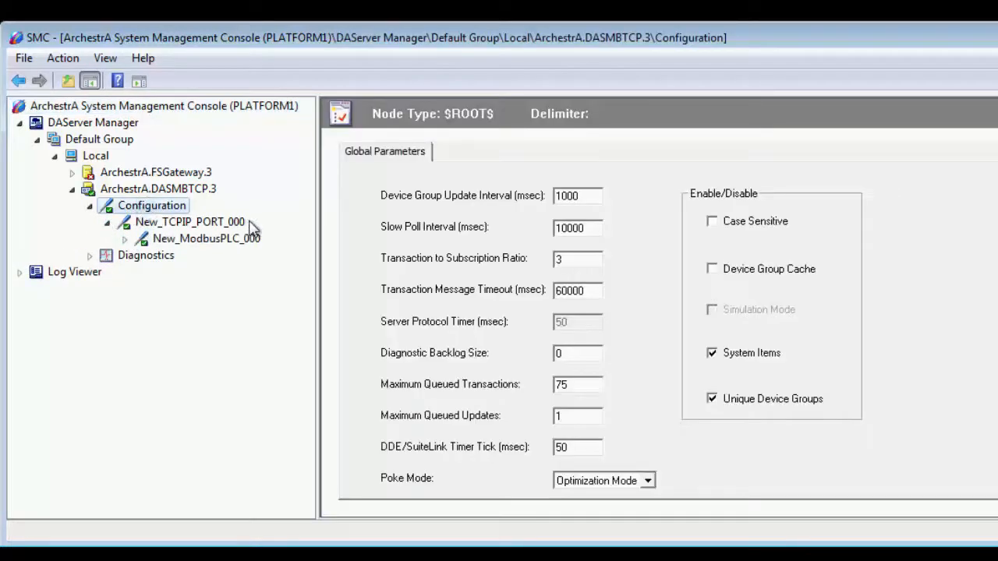
right_click(166, 214)
left_click(195, 228)
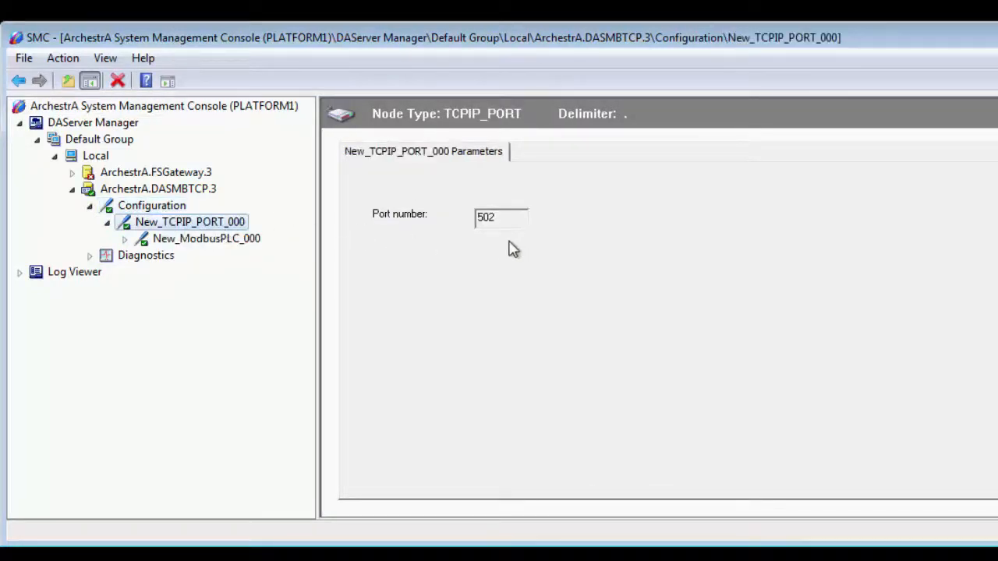
left_click(200, 244)
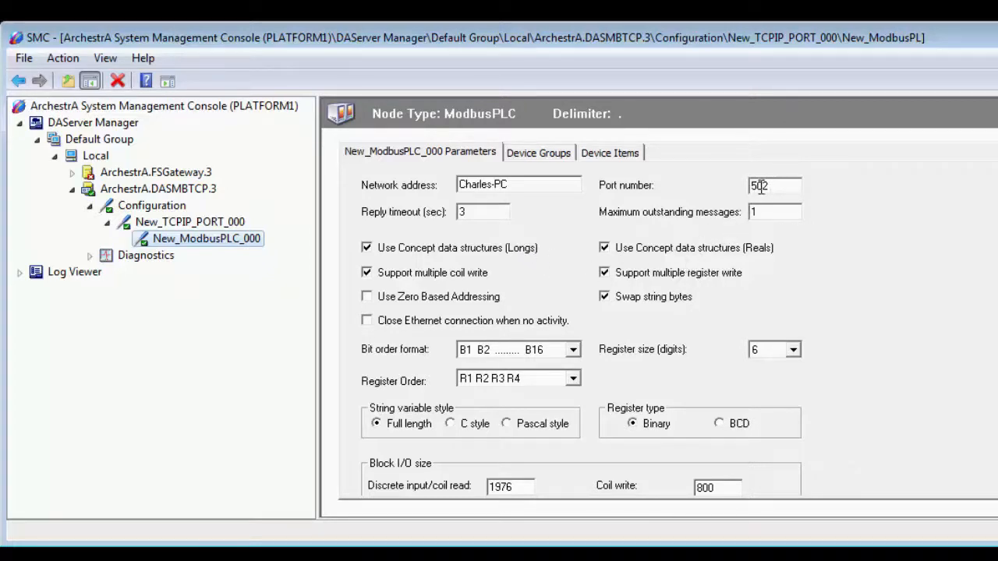
- Inspect the PLC1 device group in the DASMBTCP diagnostics and the device groups configured for New_ModbusPLC_000
left_click(90, 256)
left_click(108, 355)
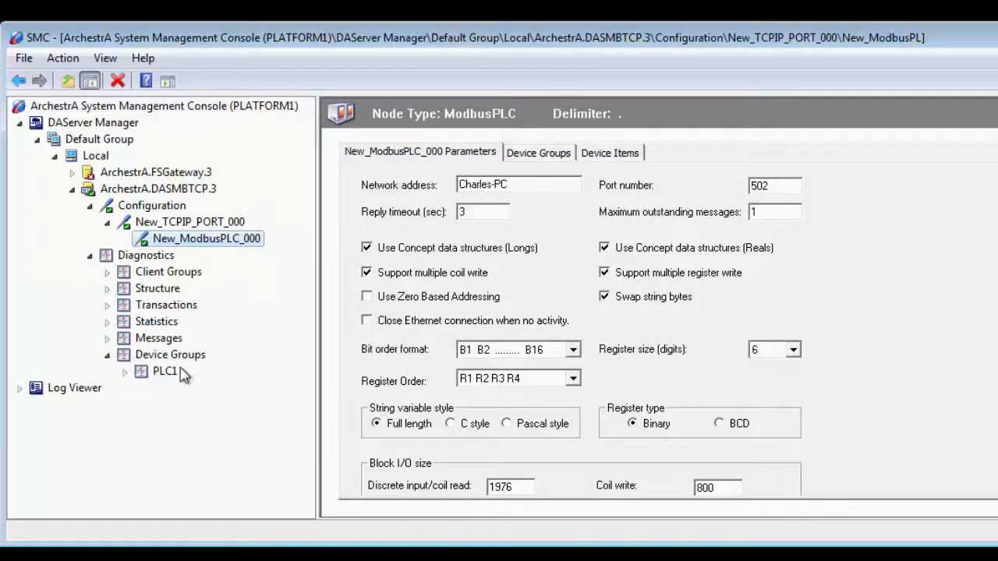
left_click(165, 372)
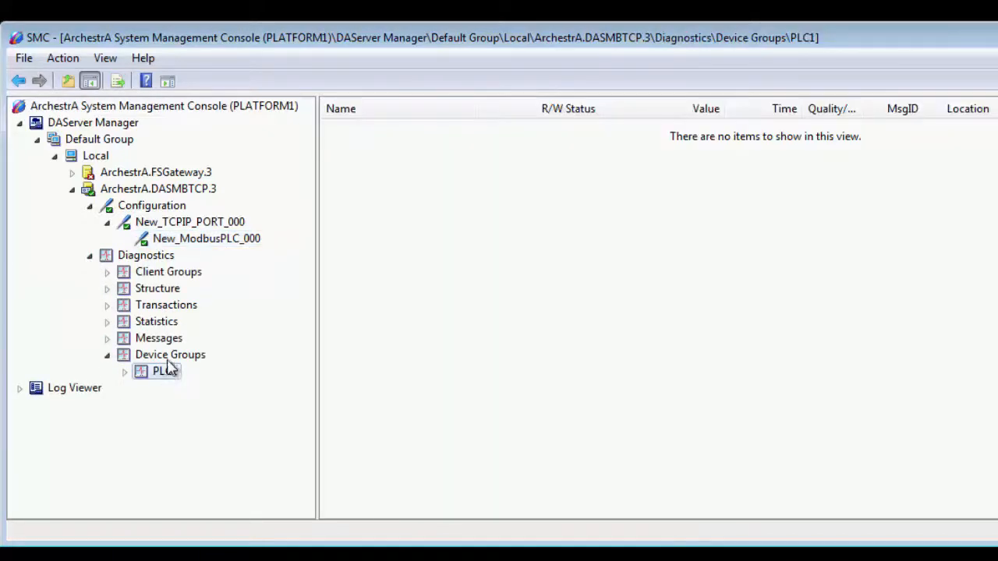
left_click(178, 239)
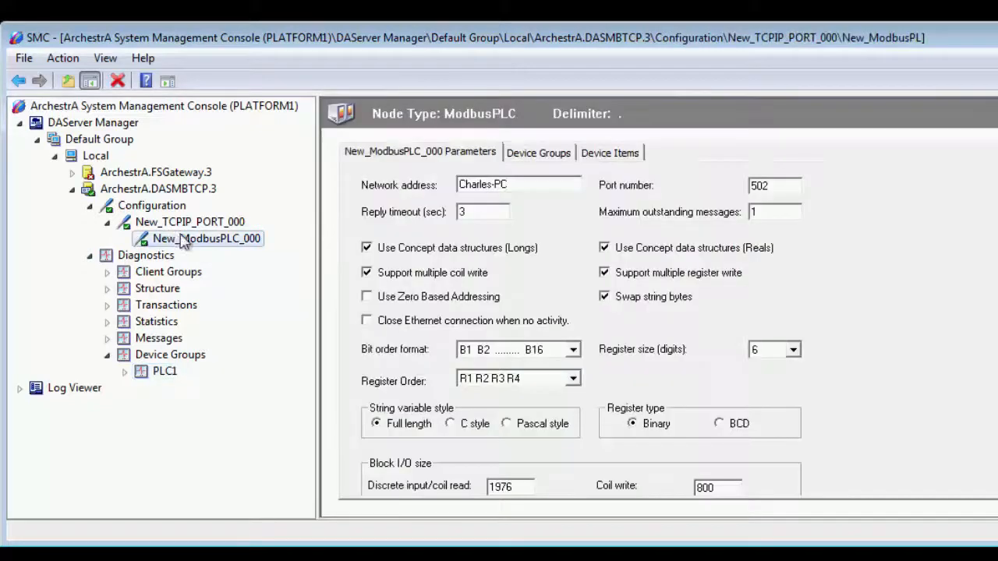
left_click(536, 153)
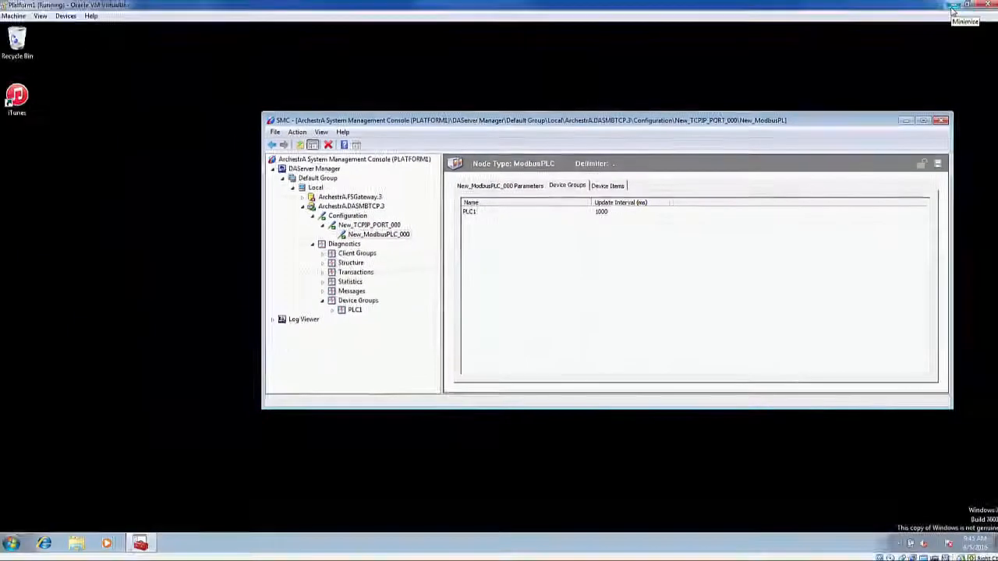
- Minimize the virtual machine and VirtualBox Manager windows, and return to the Modbus PLC Simulator home page in Chrome
left_click(954, 5)
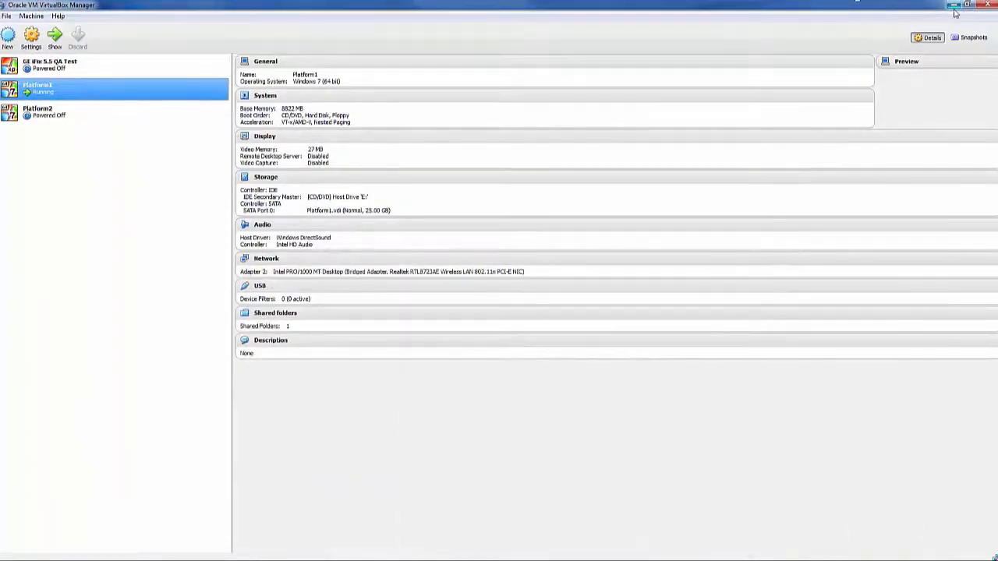
left_click(952, 5)
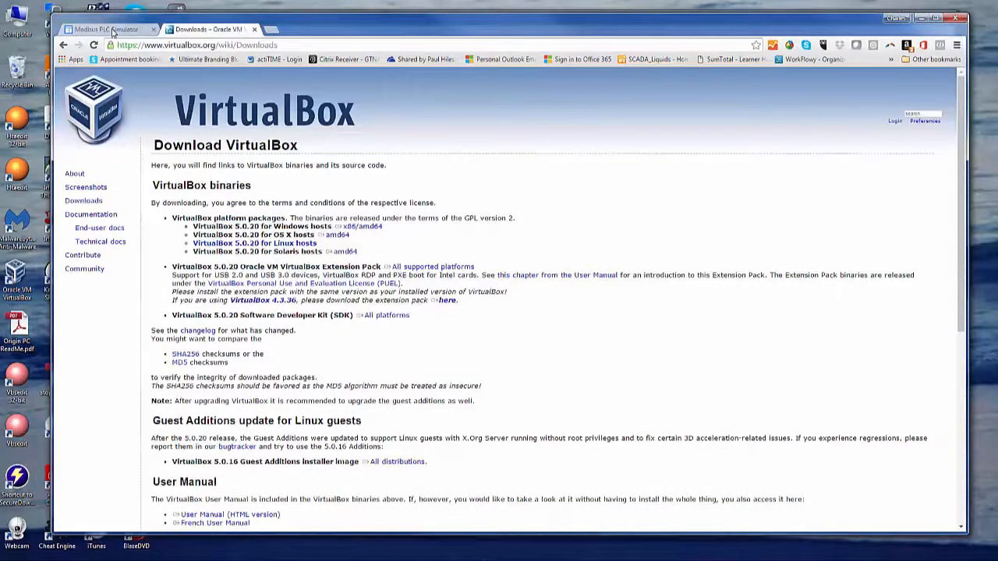
left_click(109, 29)
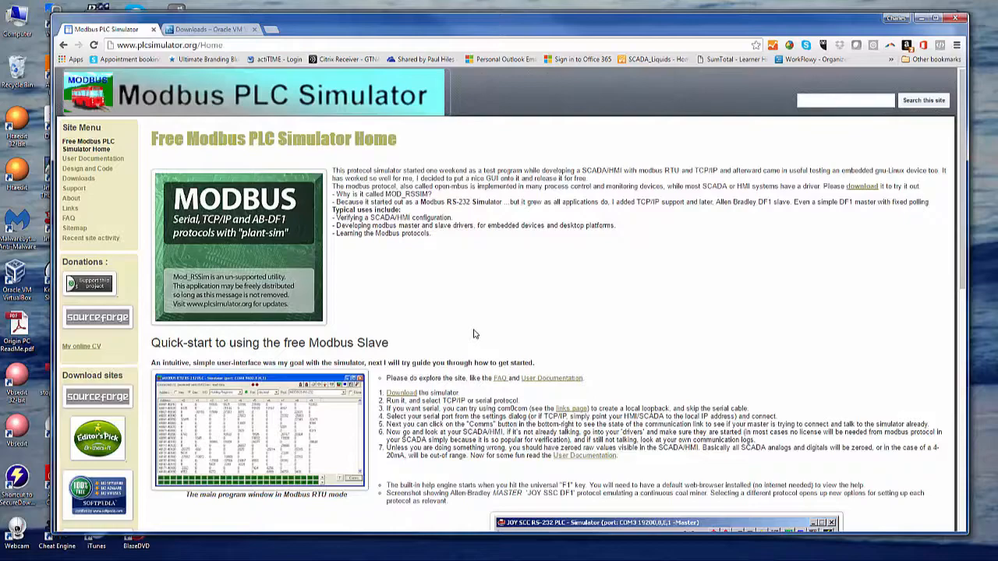
- Switch to the ArchestrA IDE and show the galaxy's Derivation view down to the $WinPlatform template
mouse_move(466, 560)
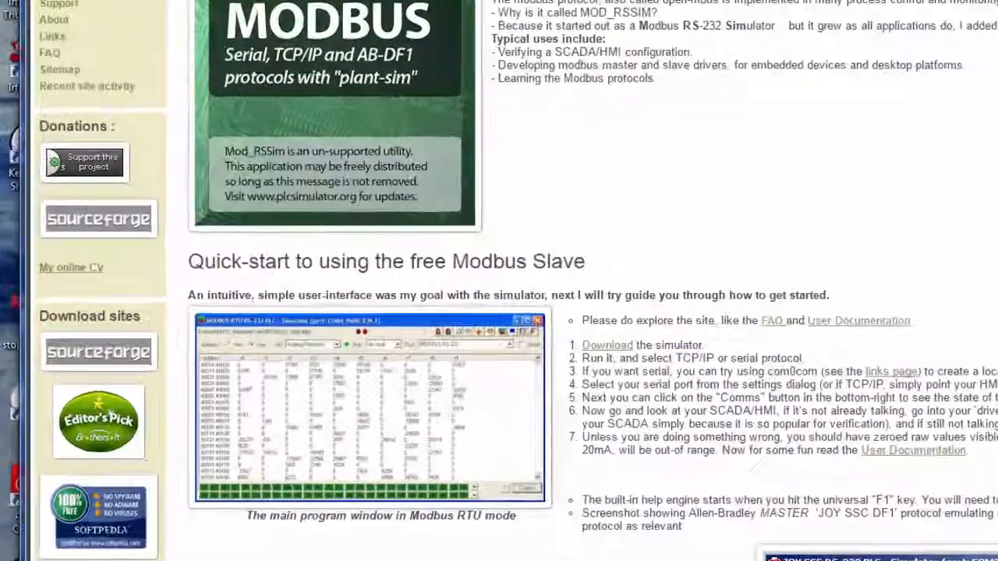
left_click(617, 553)
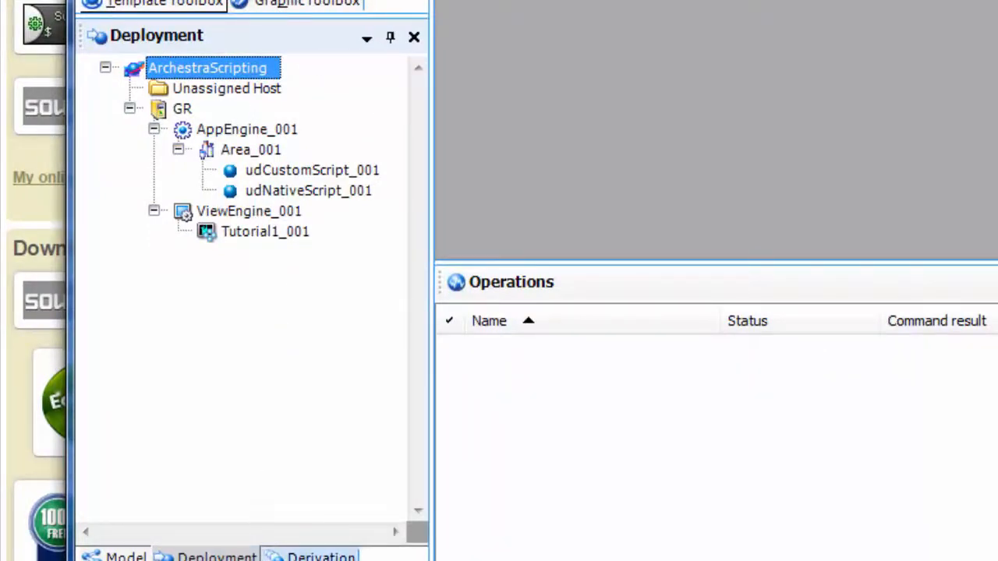
left_click(316, 556)
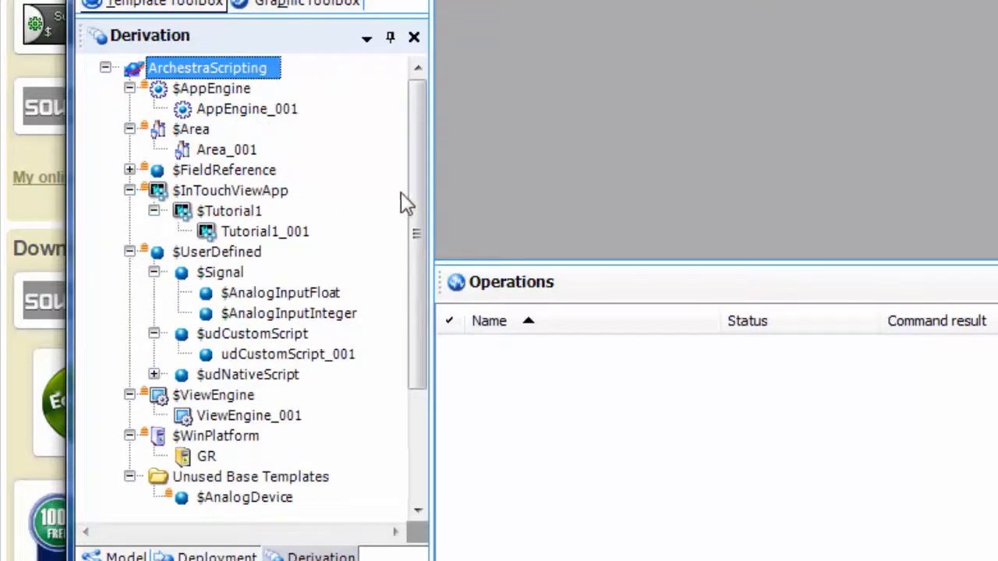
left_click_drag(419, 207, 414, 316)
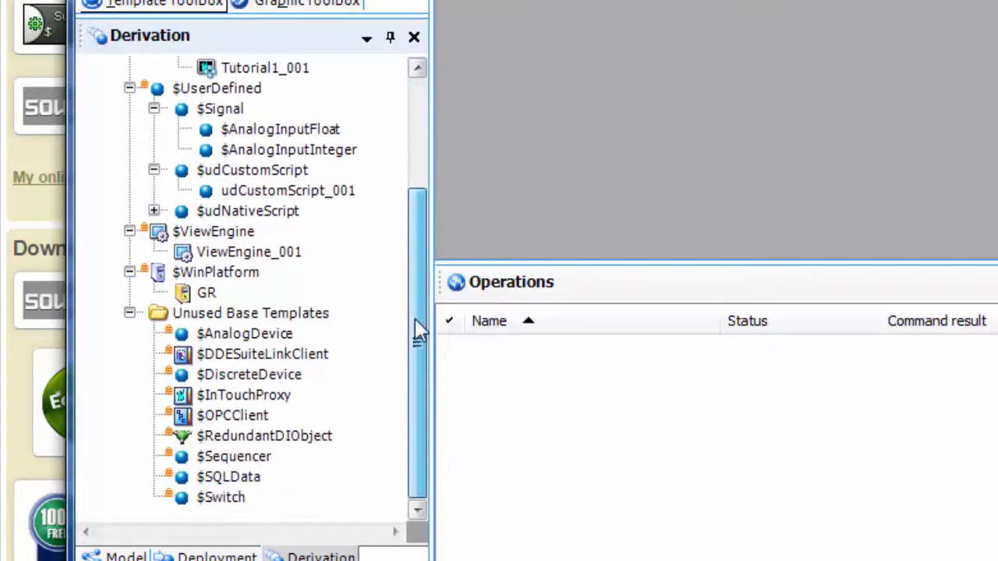
- Create a new instance of the $WinPlatform template, keep its default name, and open it for editing
right_click(219, 281)
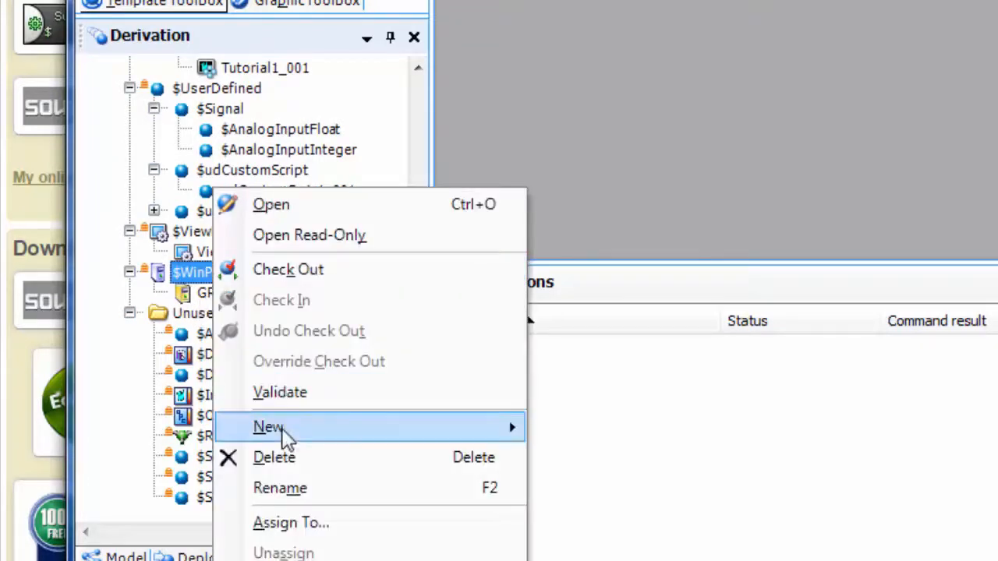
mouse_move(494, 437)
left_click(573, 434)
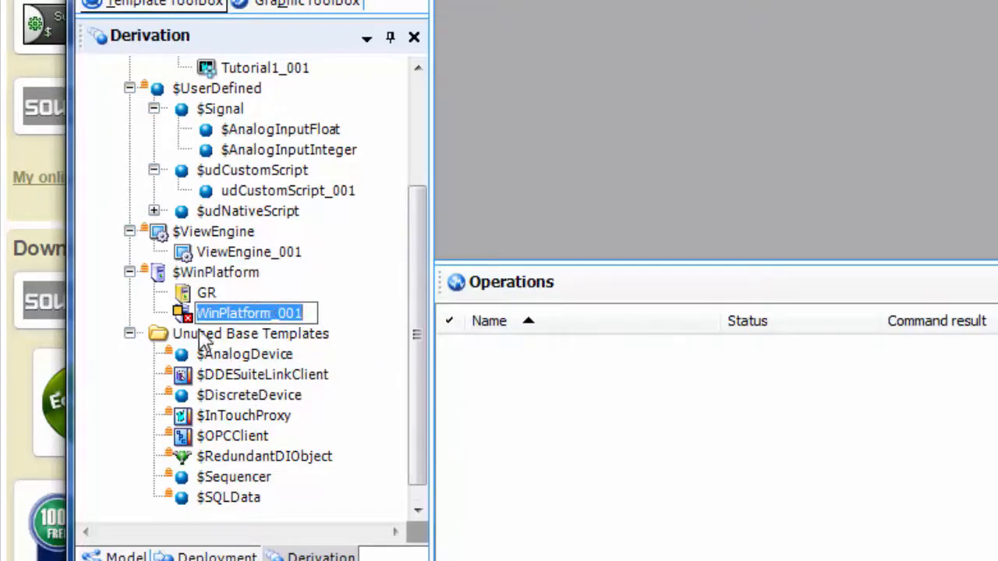
key("Return")
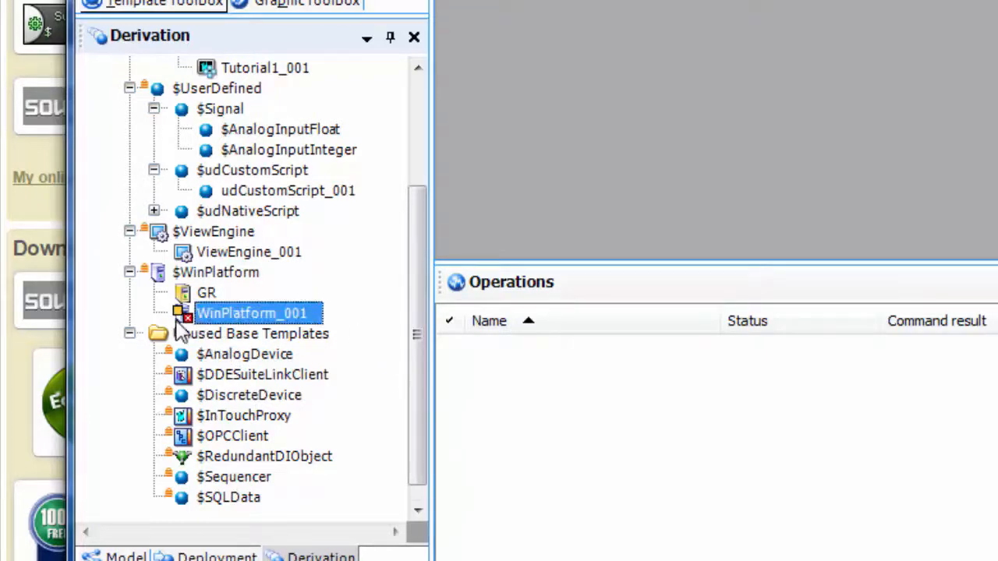
double_click(226, 314)
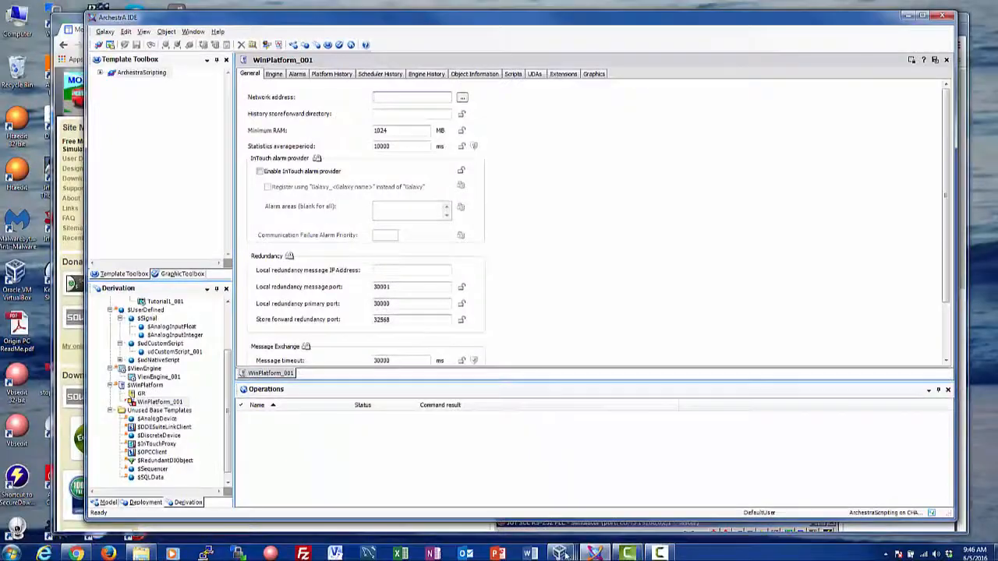
- Switch to the running Platform1 virtual machine and look up its computer name in the Windows system information
mouse_move(561, 550)
left_click(575, 510)
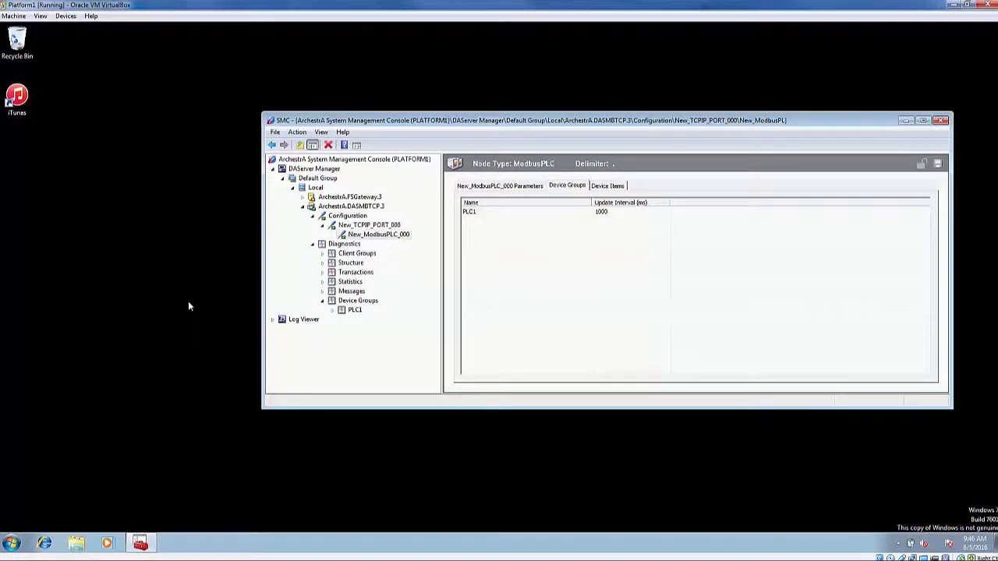
left_click(12, 544)
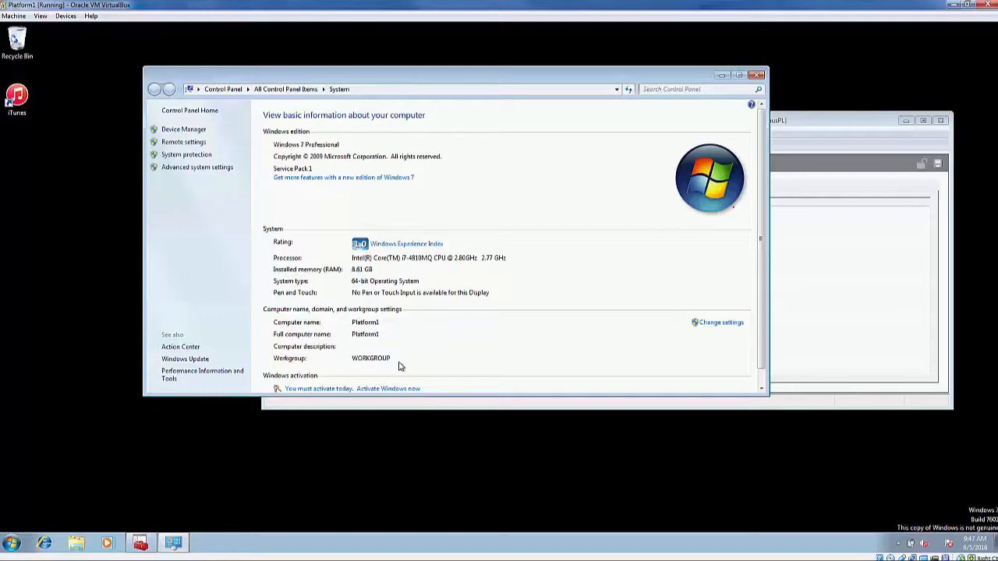
left_click(756, 76)
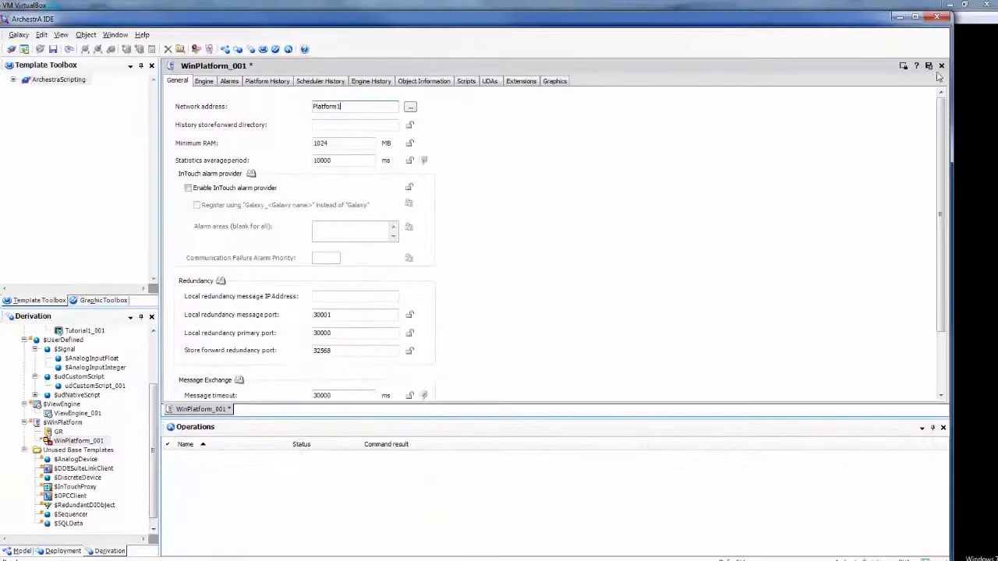
- Set WinPlatform_001's network address to Platform1, save and close it, and check it in with a comment about creating the platform
left_click(942, 66)
left_click(408, 354)
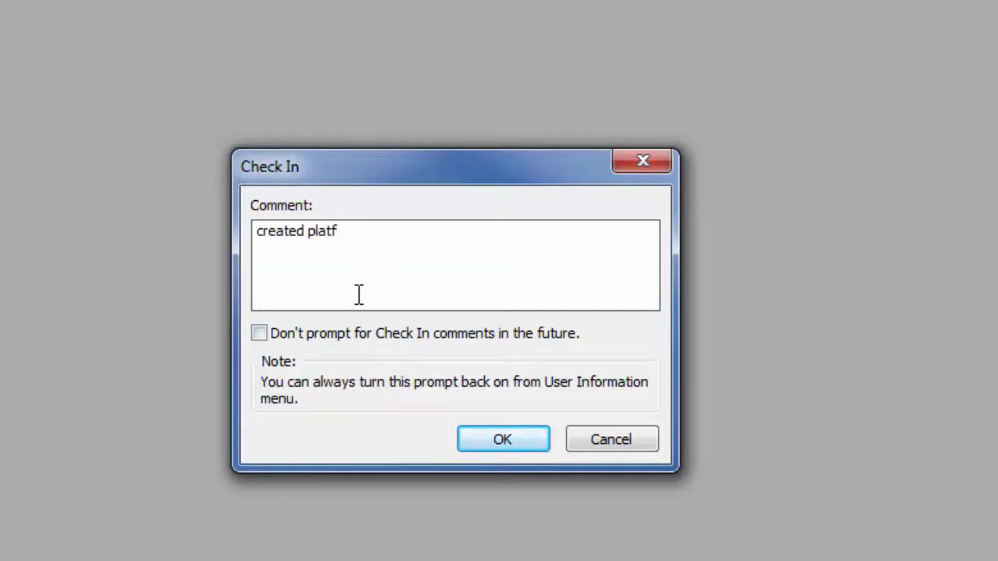
left_click(495, 443)
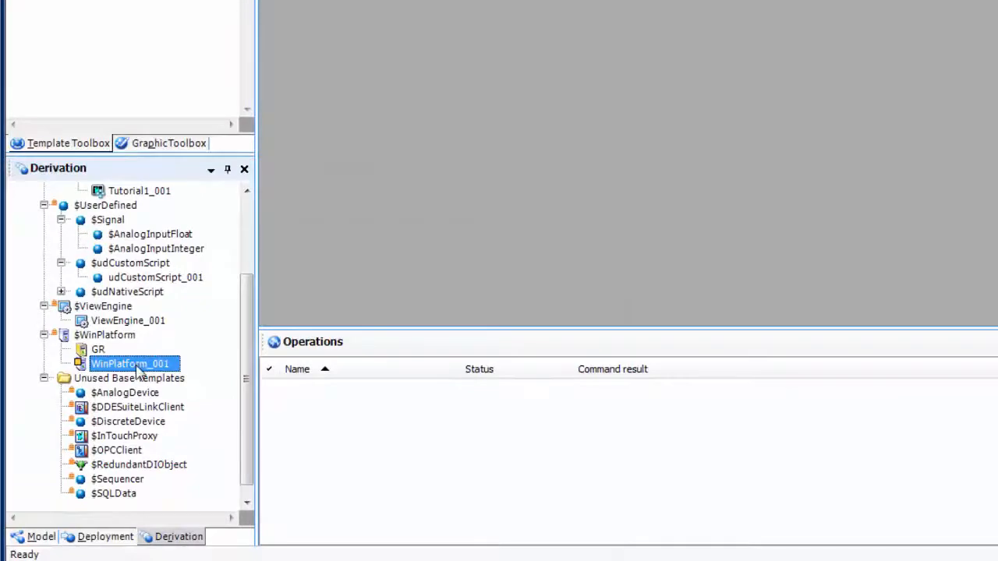
- Deploy WinPlatform_001 from the Deployment view with the default deploy options and close the finished deploy dialog
left_click(94, 538)
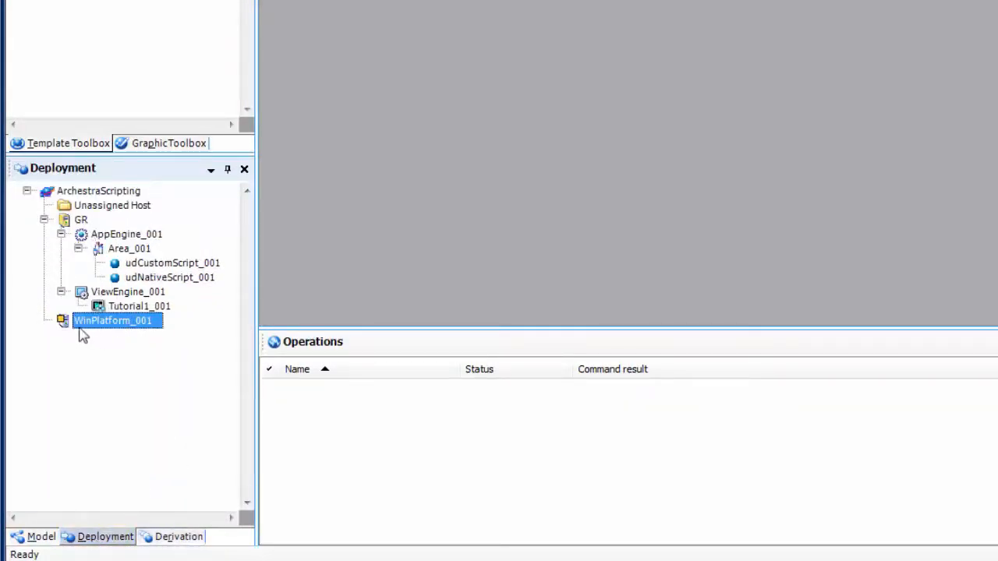
right_click(125, 332)
left_click(182, 400)
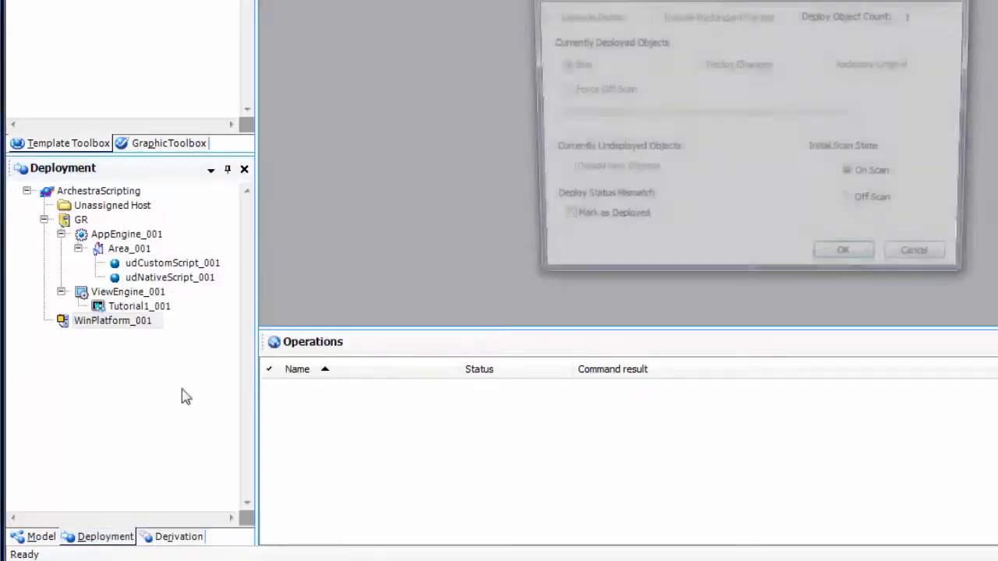
left_click(846, 251)
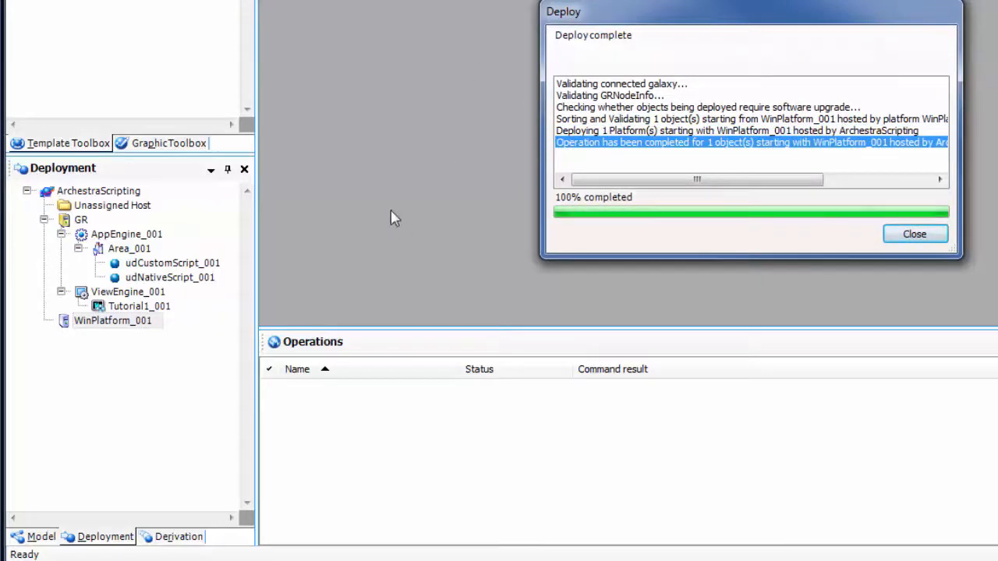
left_click(891, 237)
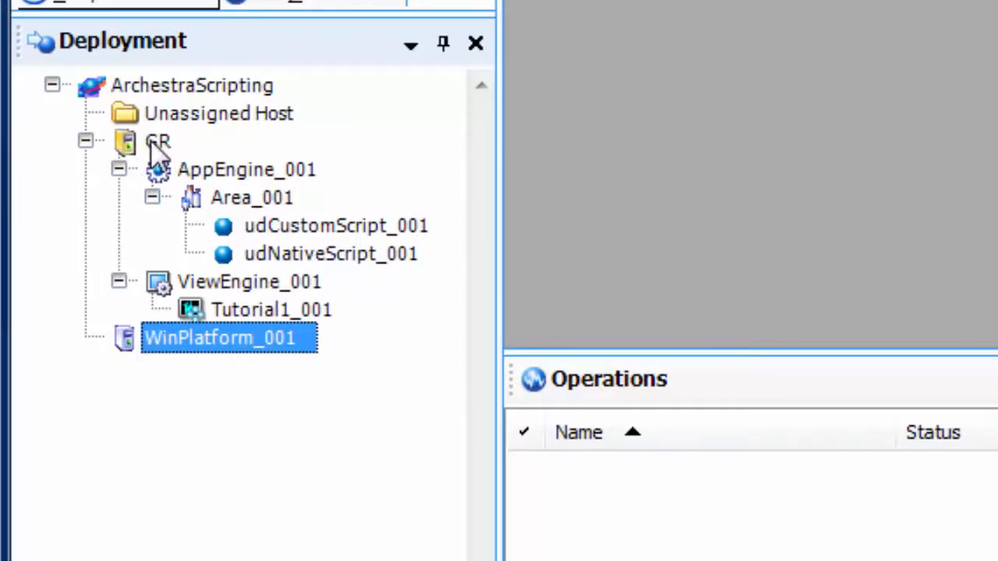
- Return to the Derivation view and create a new instance of the $AppEngine template with its default name
left_click(234, 287)
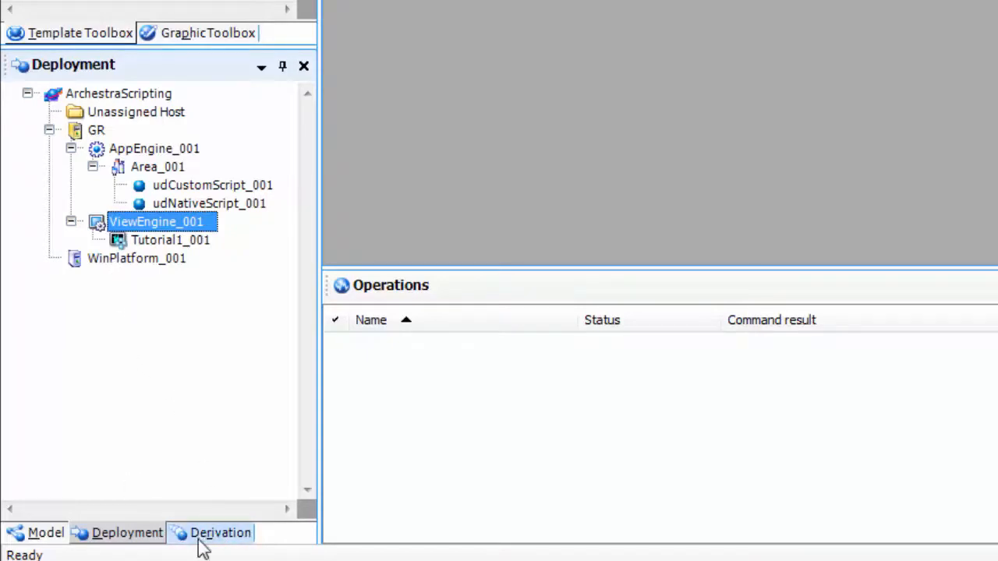
left_click(198, 537)
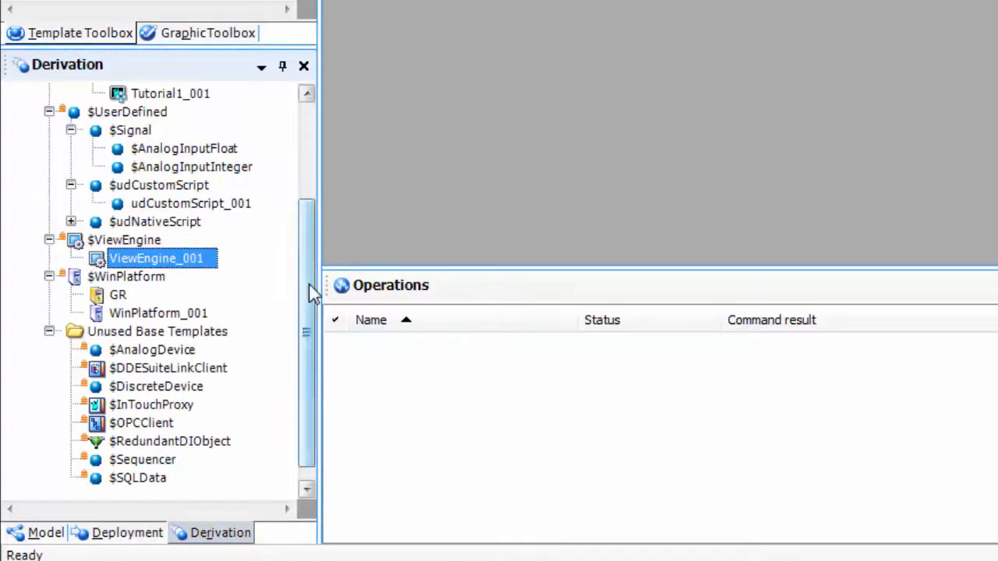
left_click_drag(309, 285, 307, 204)
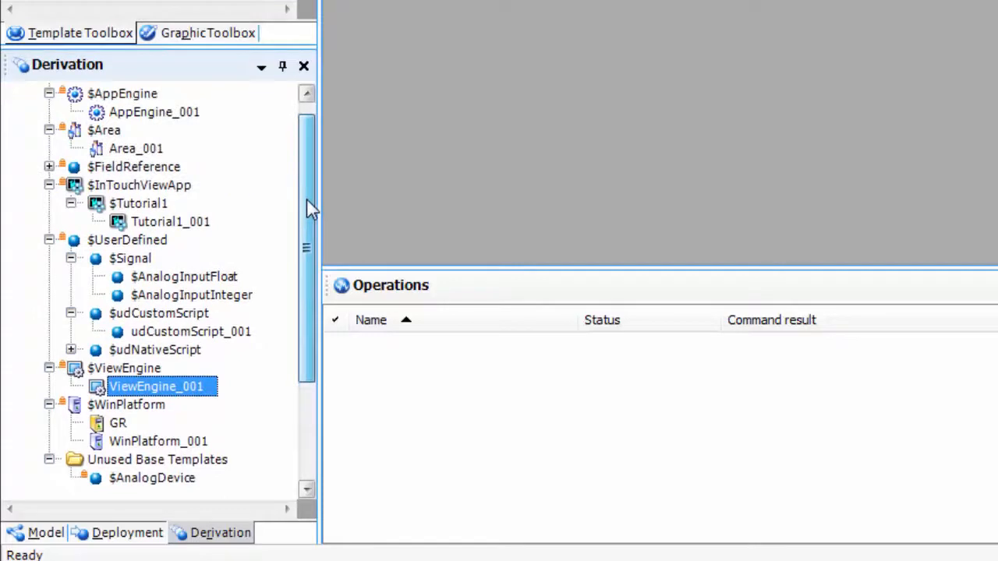
right_click(131, 94)
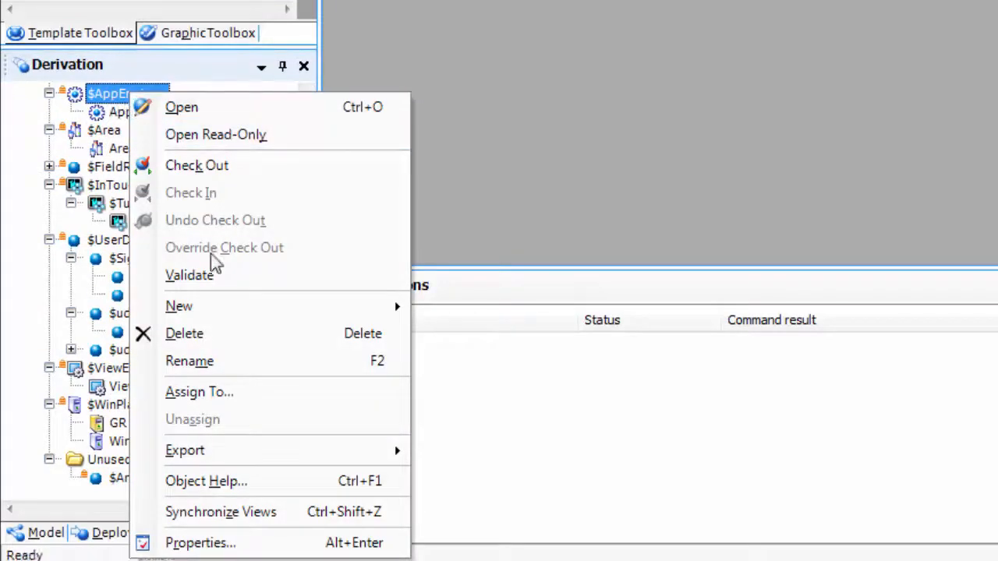
mouse_move(216, 315)
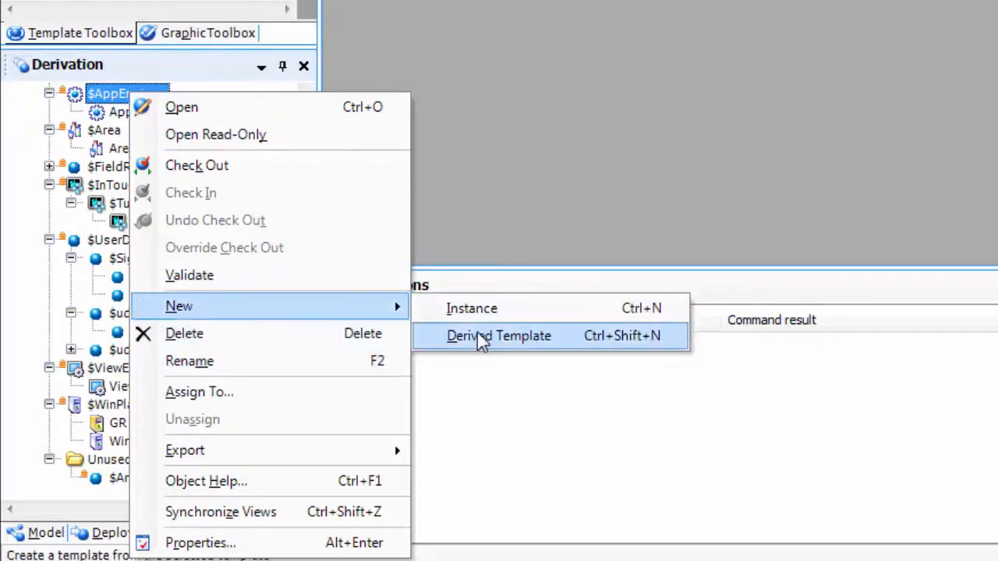
left_click(475, 315)
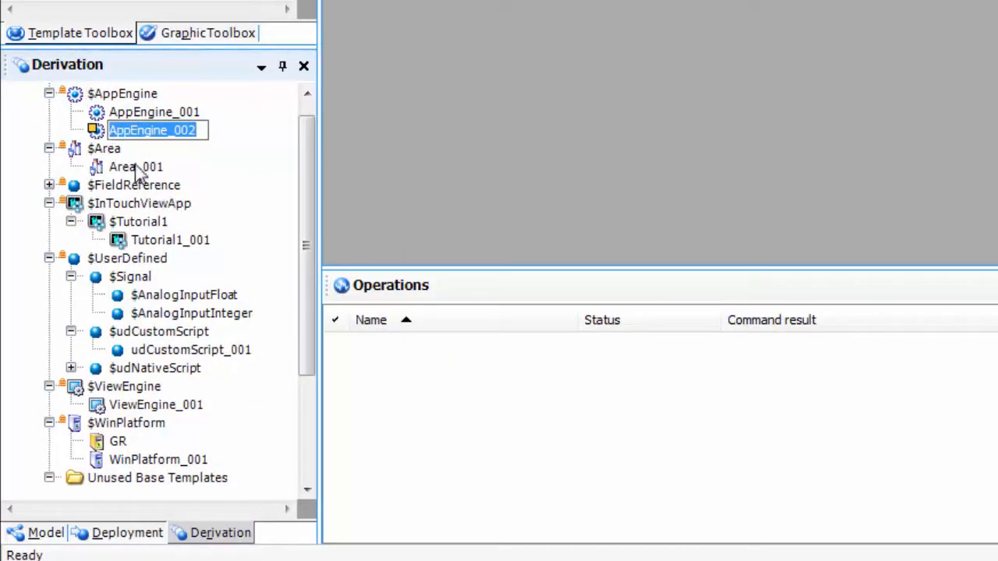
- Create one new instance each of the $Area and $ViewEngine templates, keeping their default names
right_click(115, 151)
mouse_move(167, 368)
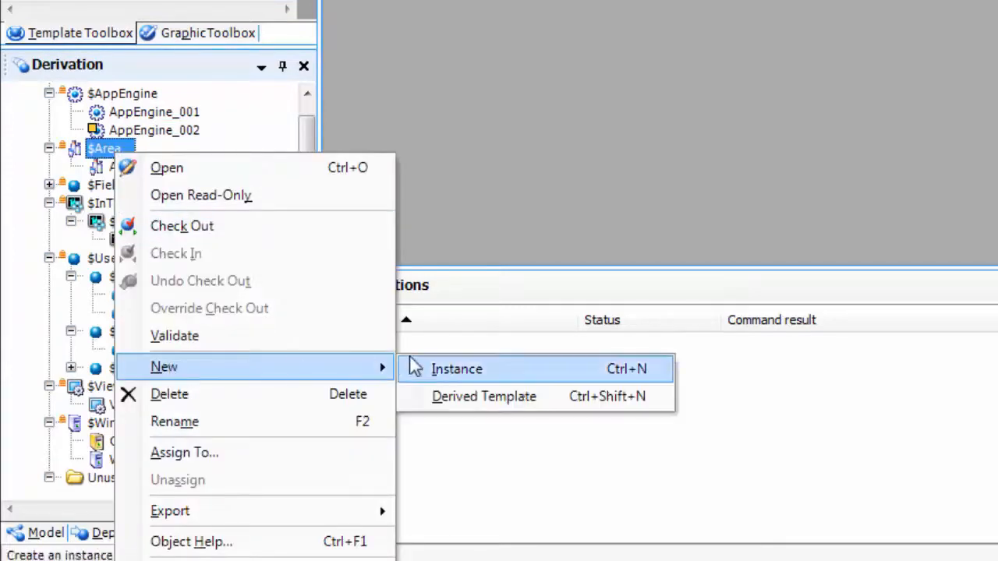
left_click(436, 371)
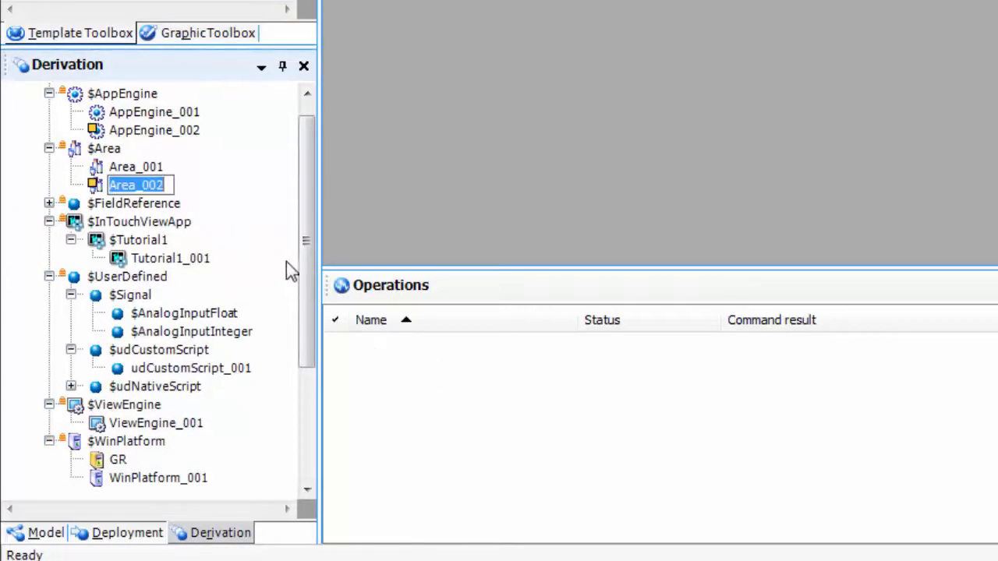
left_click_drag(309, 273, 308, 382)
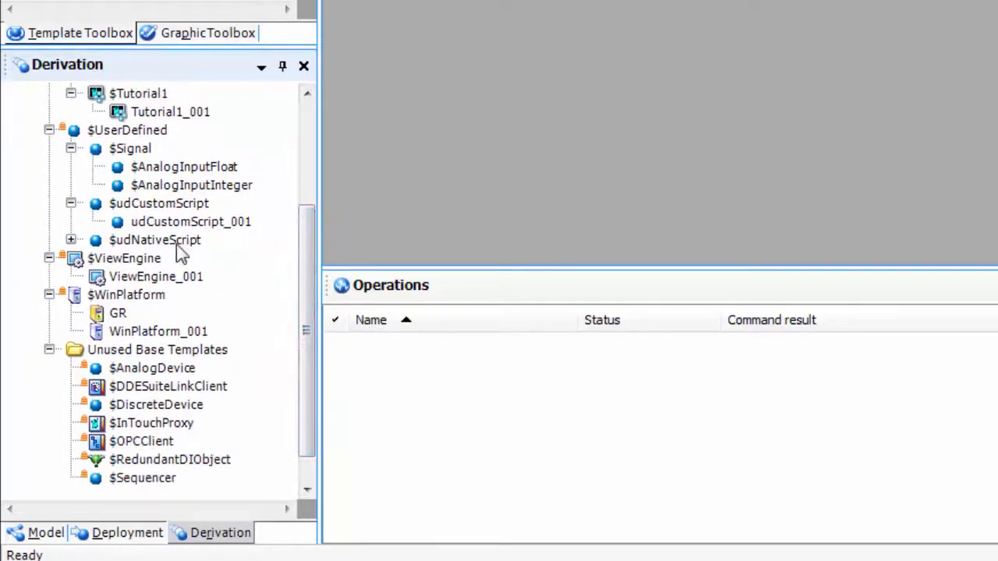
right_click(133, 262)
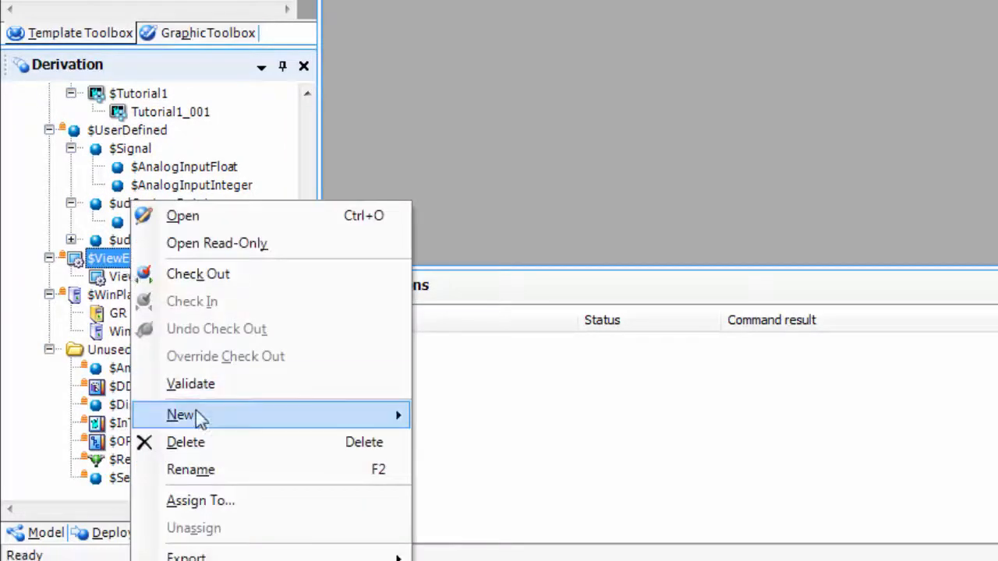
mouse_move(294, 417)
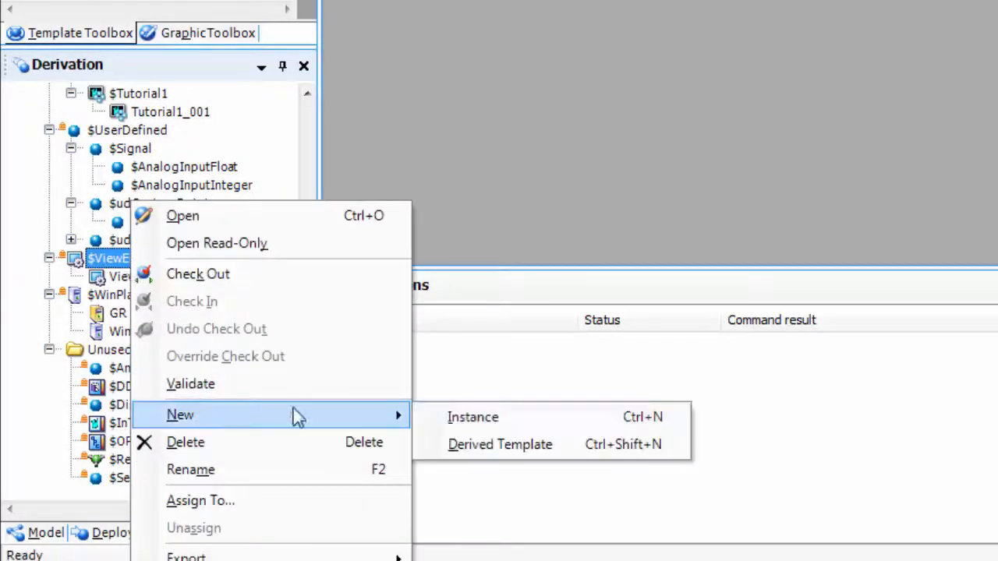
left_click(473, 418)
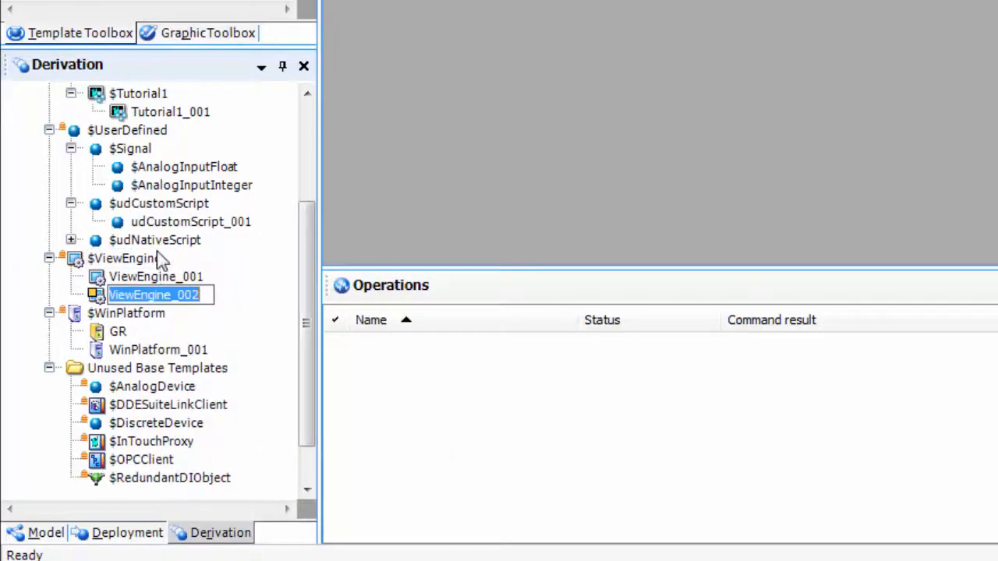
- Create a derived template from $InTouchViewApp and name it Tutorial2
left_click_drag(311, 290, 301, 212)
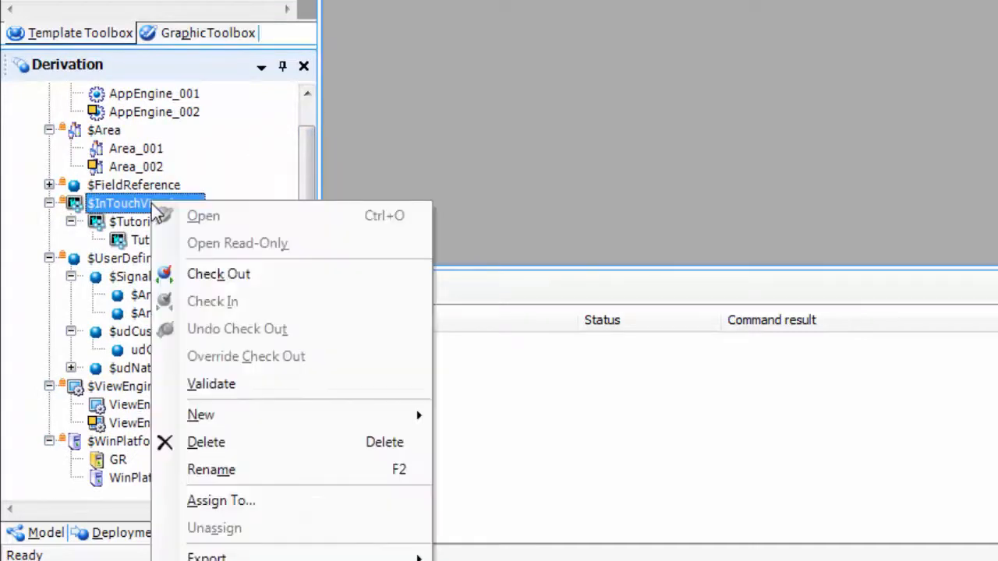
right_click(156, 203)
mouse_move(245, 421)
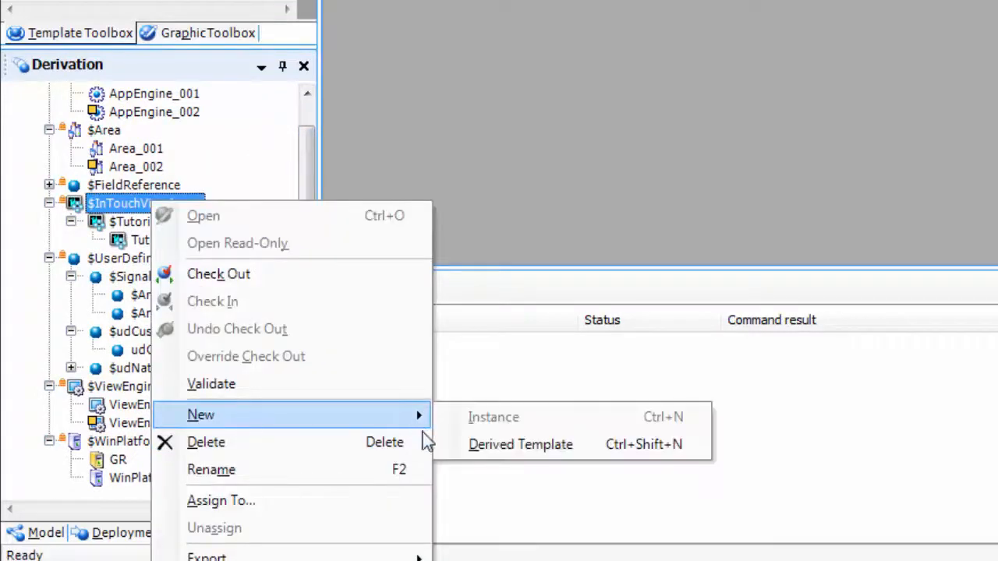
left_click(477, 444)
type("T")
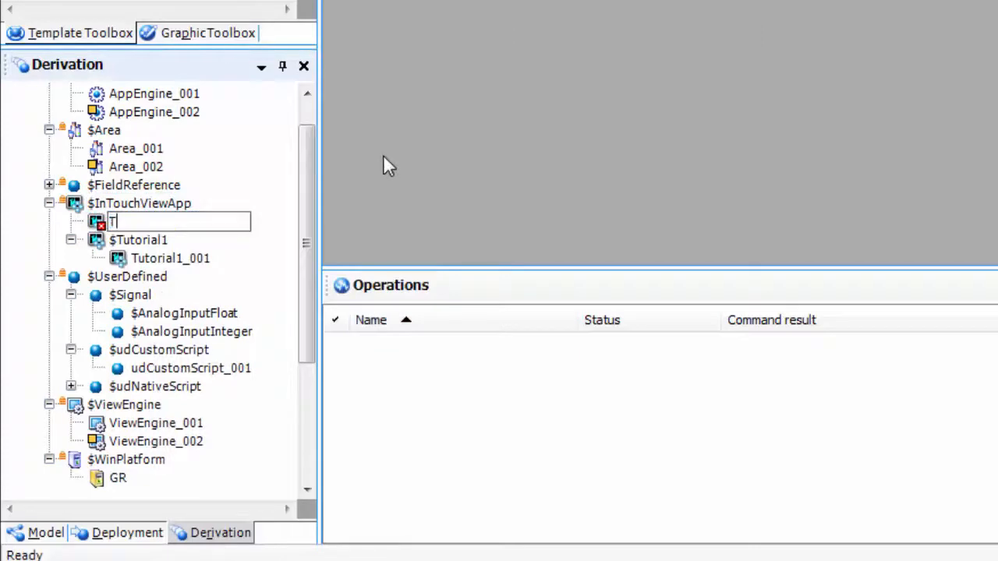
type("utorial2")
key("Return")
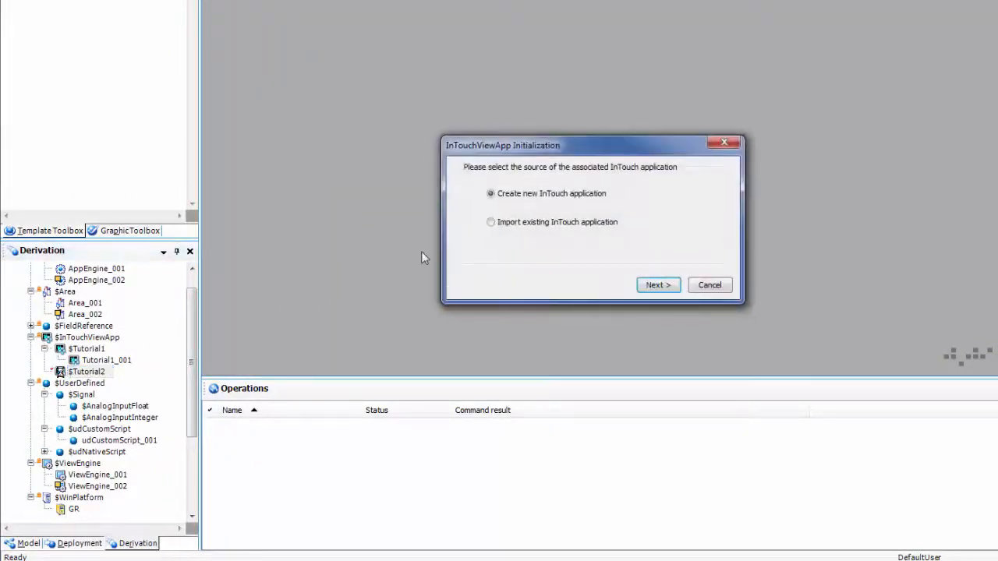
- Initialize $Tutorial2 as a new InTouch application with the default application name, and create an instance of it with its default name
left_click(658, 284)
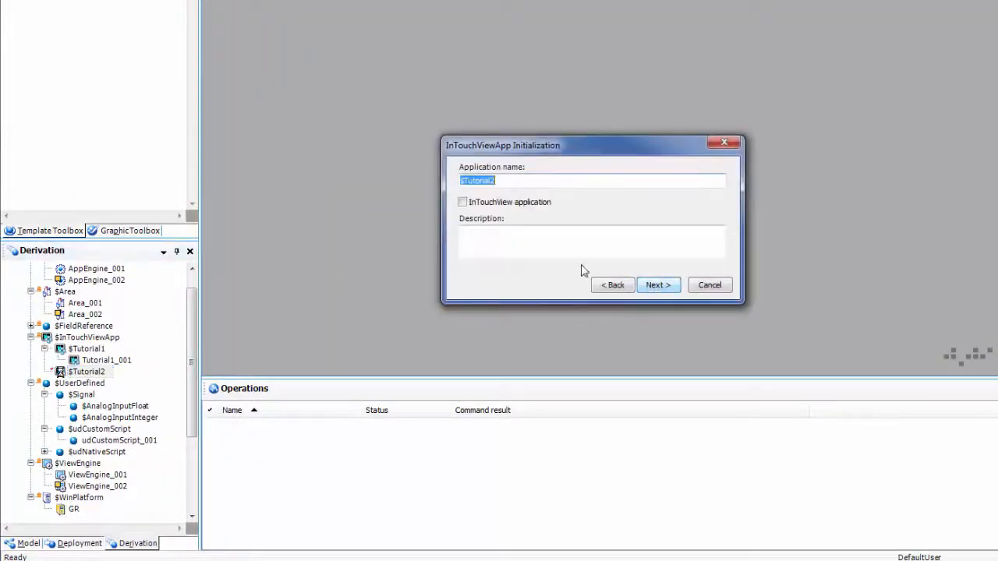
left_click(658, 286)
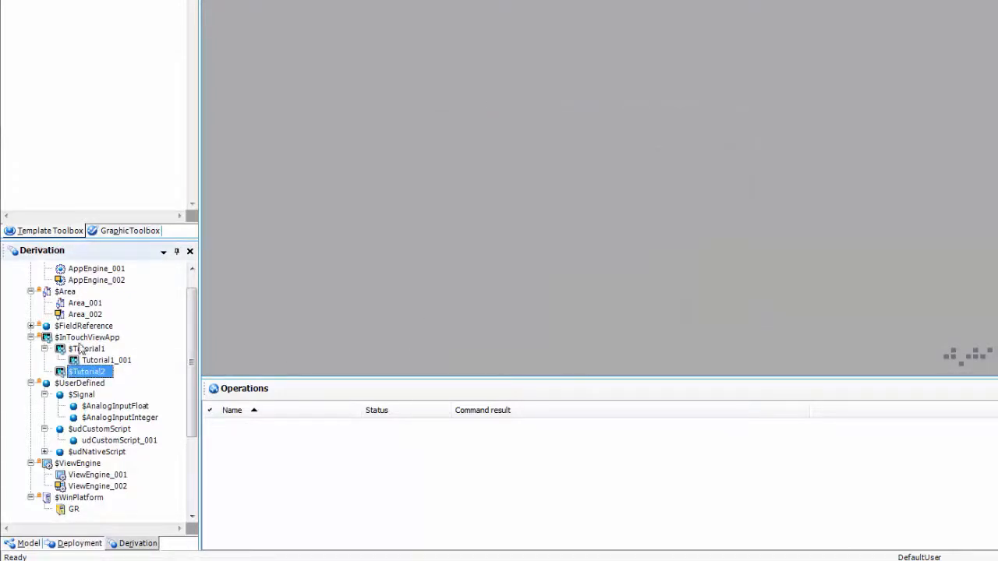
right_click(81, 380)
mouse_move(136, 384)
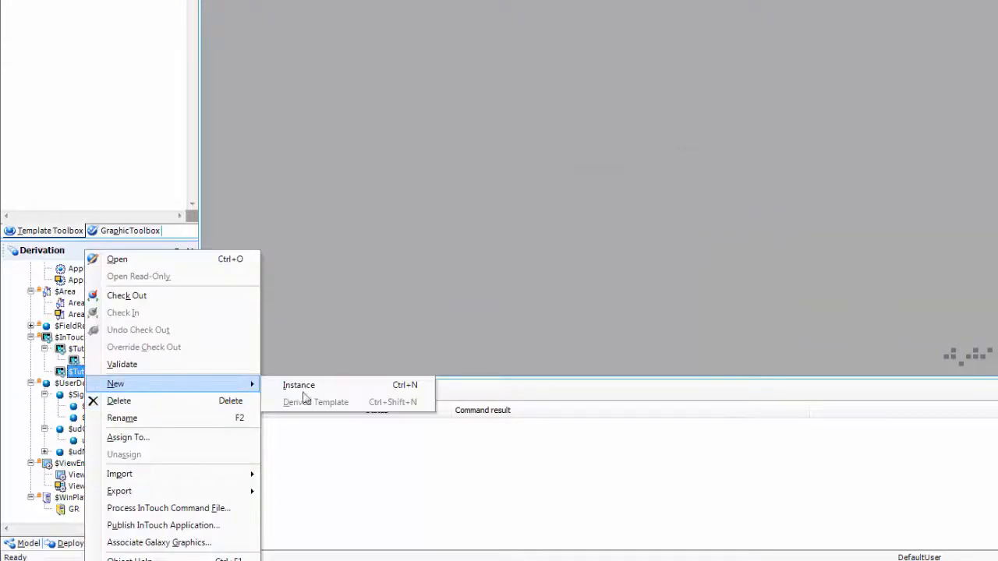
left_click(339, 392)
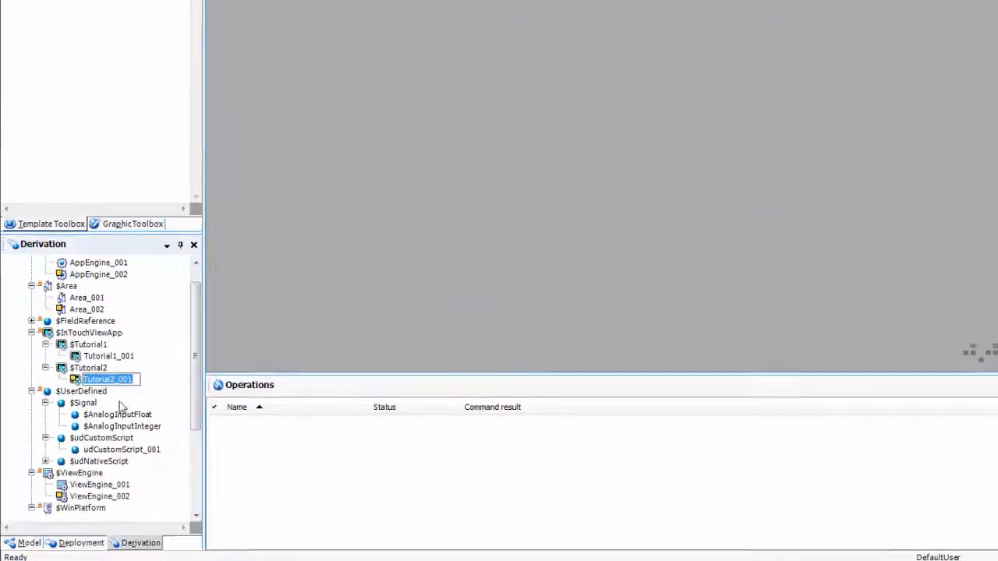
- In the Deployment view, assign AppEngine_002 to WinPlatform_001 and Area_002 to AppEngine_002
left_click(80, 546)
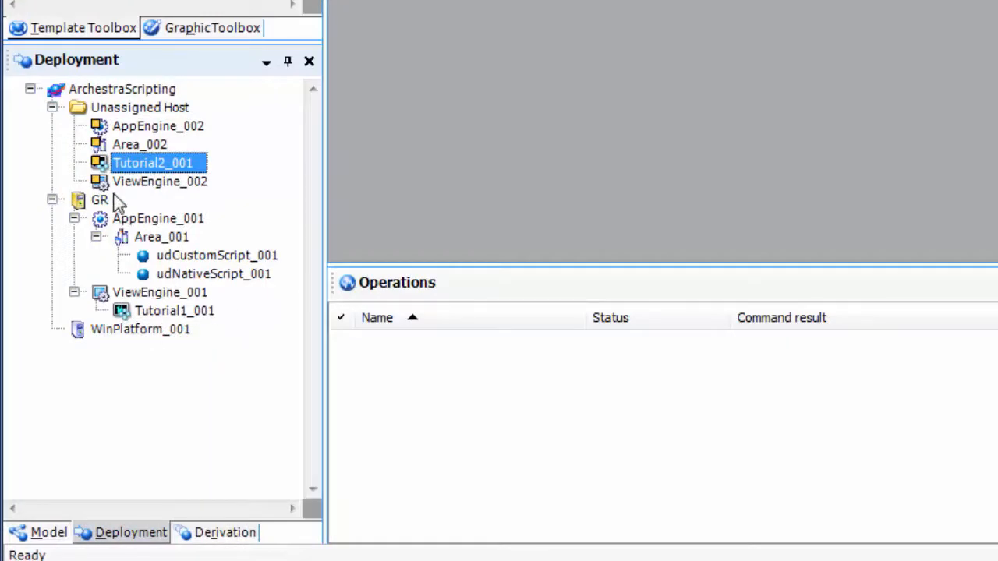
left_click(145, 129)
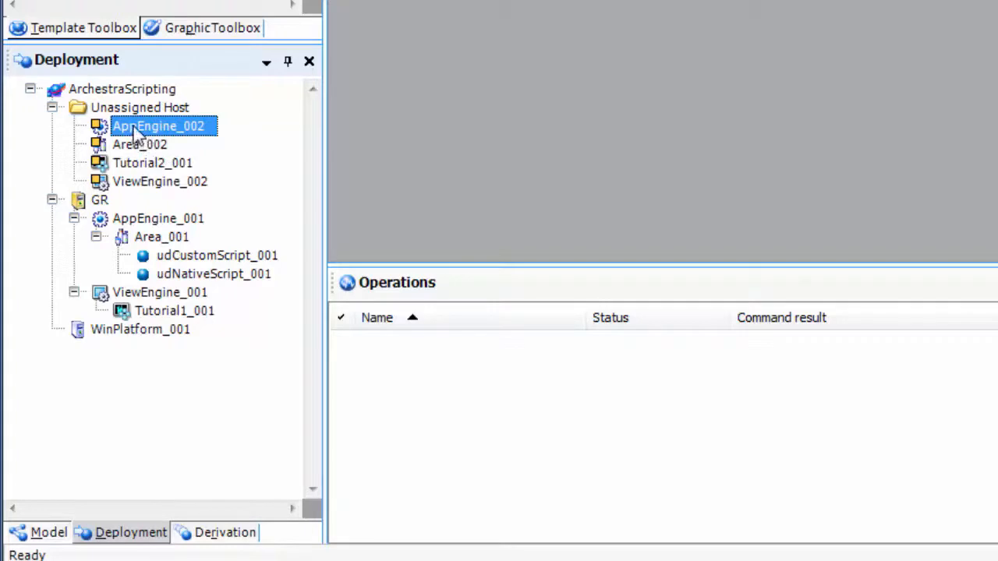
left_click_drag(136, 132, 112, 327)
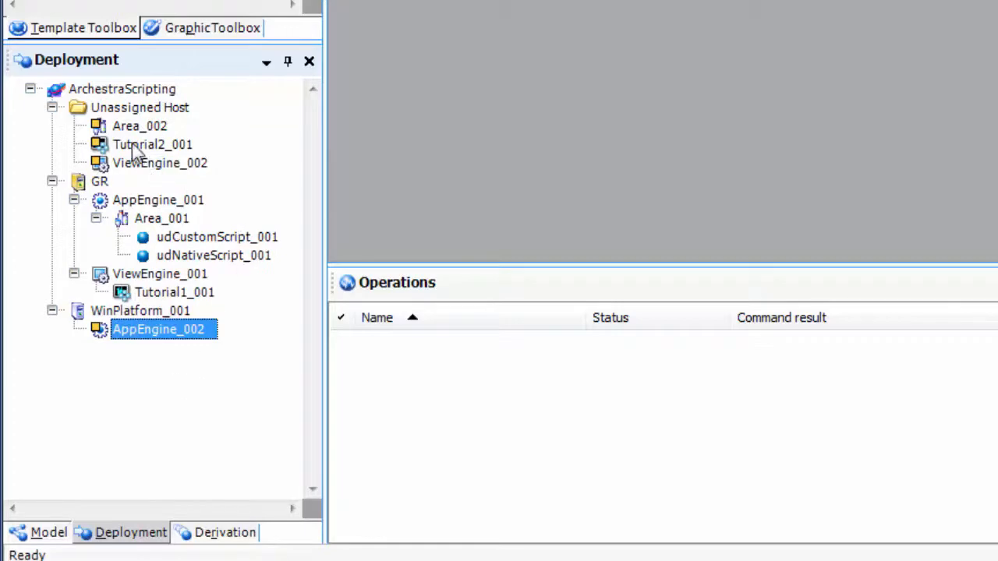
left_click_drag(126, 126, 130, 338)
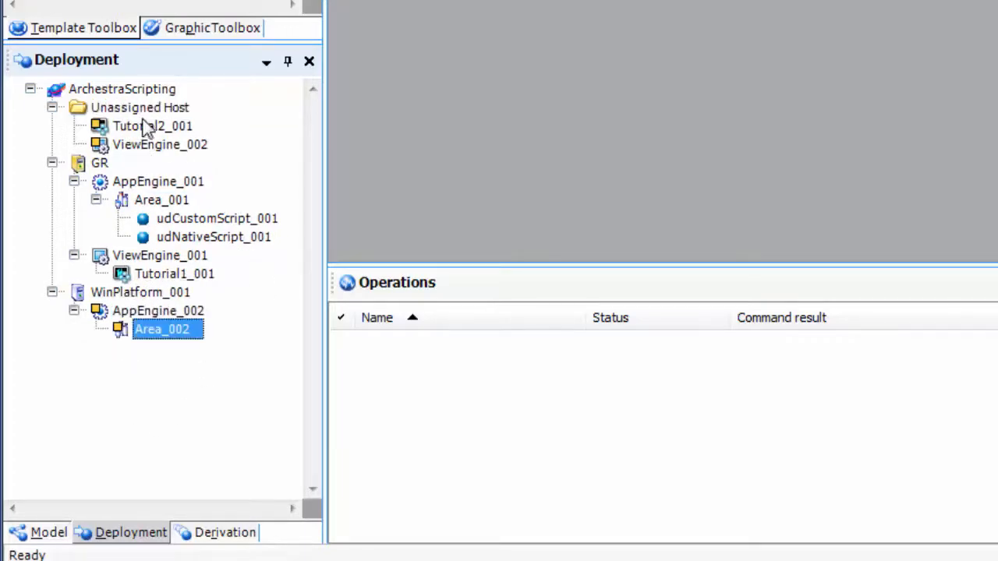
- Assign ViewEngine_002 to WinPlatform_001 and Tutorial2_001 to ViewEngine_002
left_click_drag(138, 148, 135, 293)
left_click(134, 126)
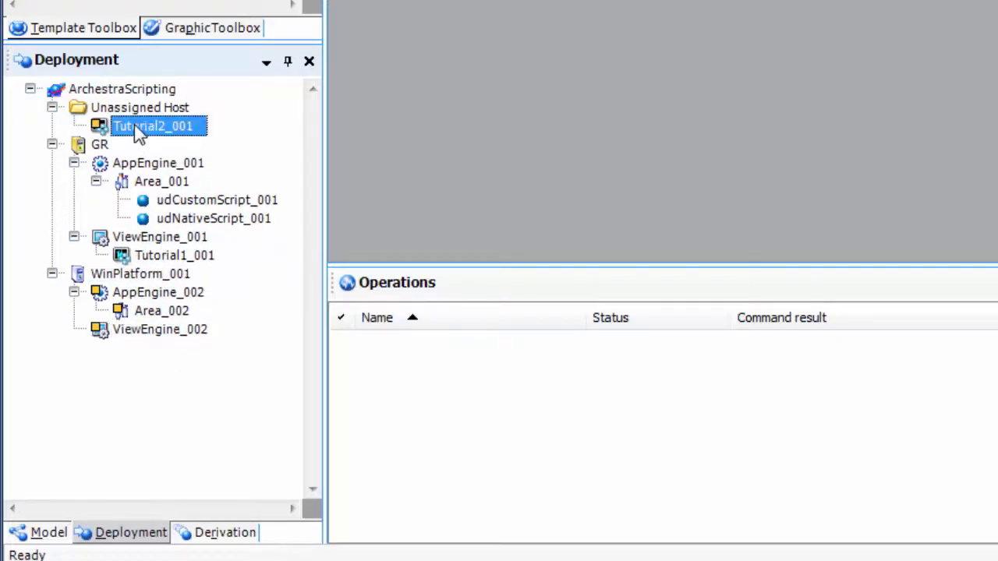
left_click_drag(134, 126, 133, 330)
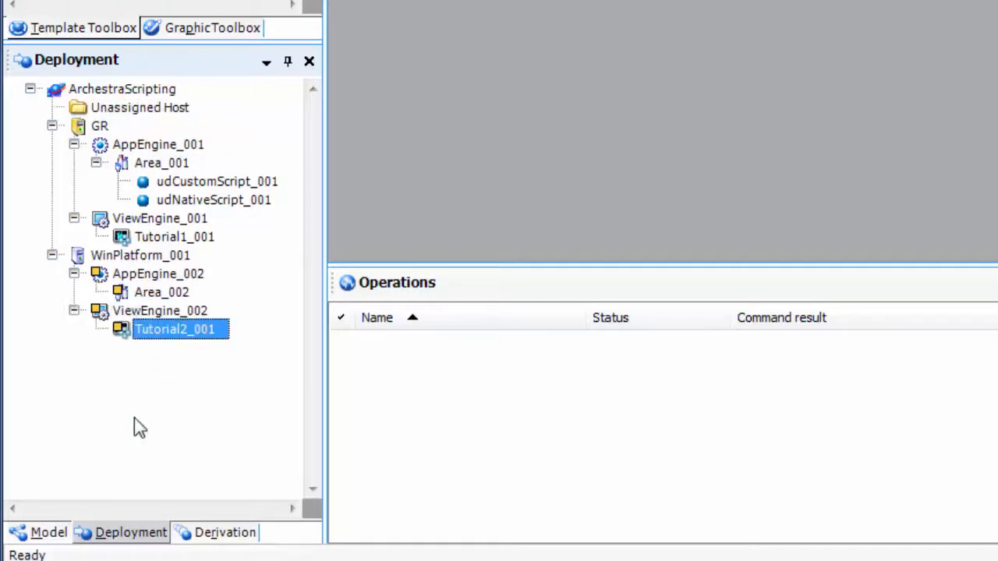
- In the Derivation view, create a derived template from $UserDefined and name it Signal
left_click(224, 533)
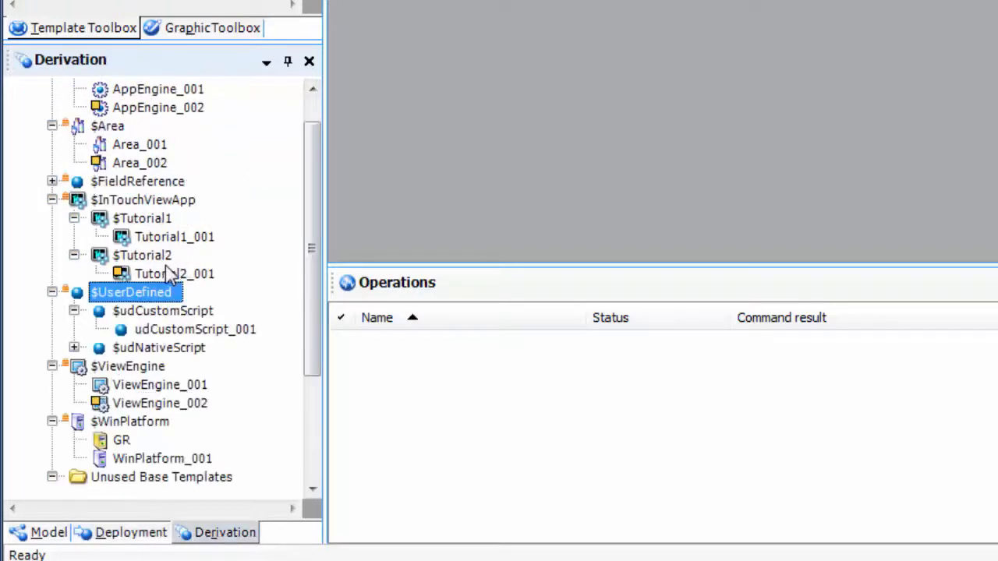
left_click(146, 308)
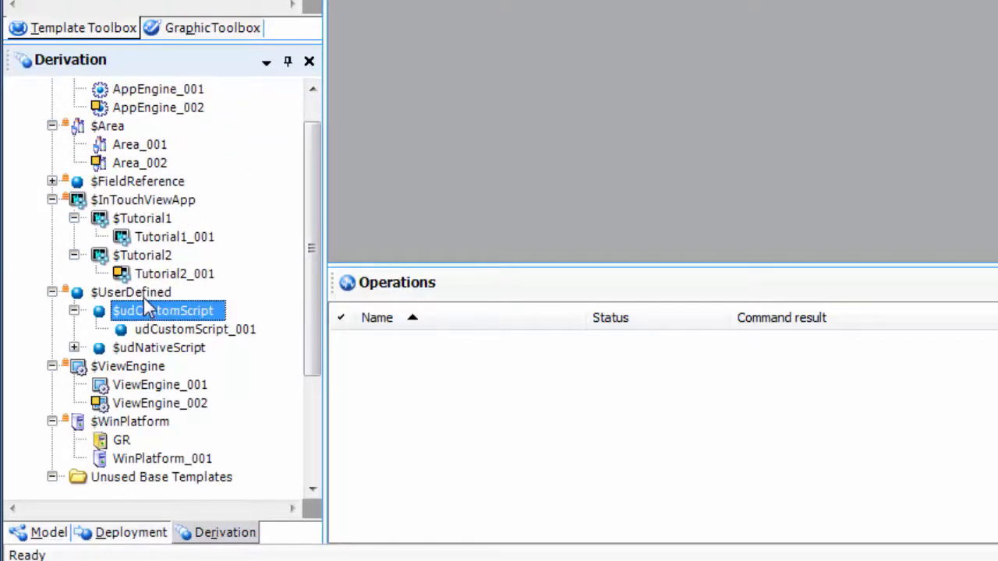
left_click(144, 297)
right_click(146, 307)
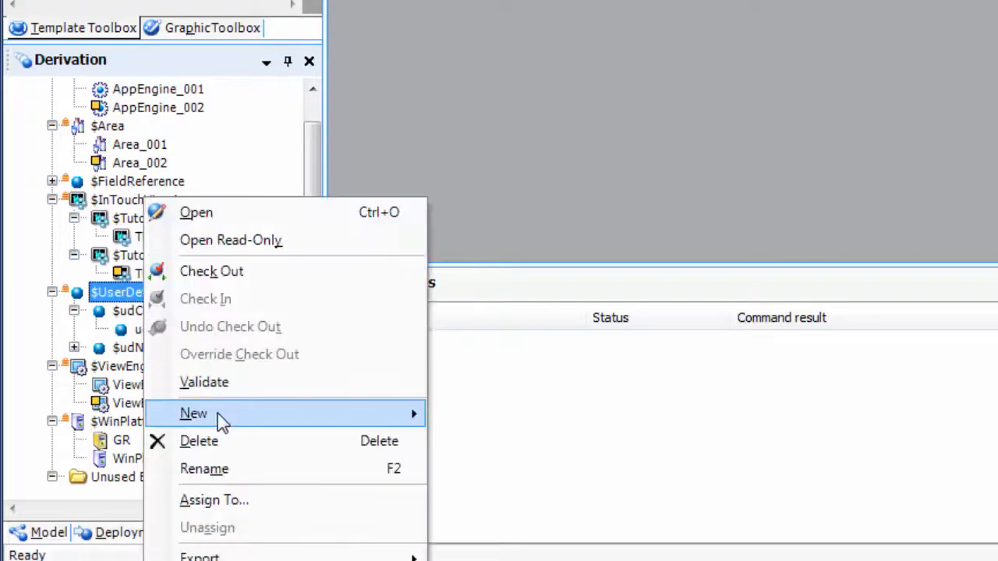
mouse_move(217, 413)
left_click(493, 444)
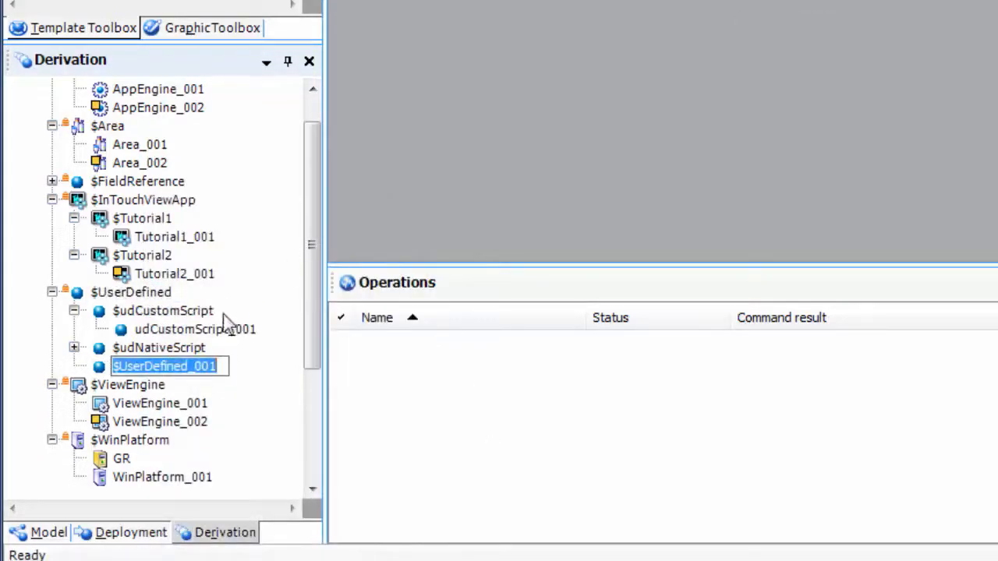
type("Signal")
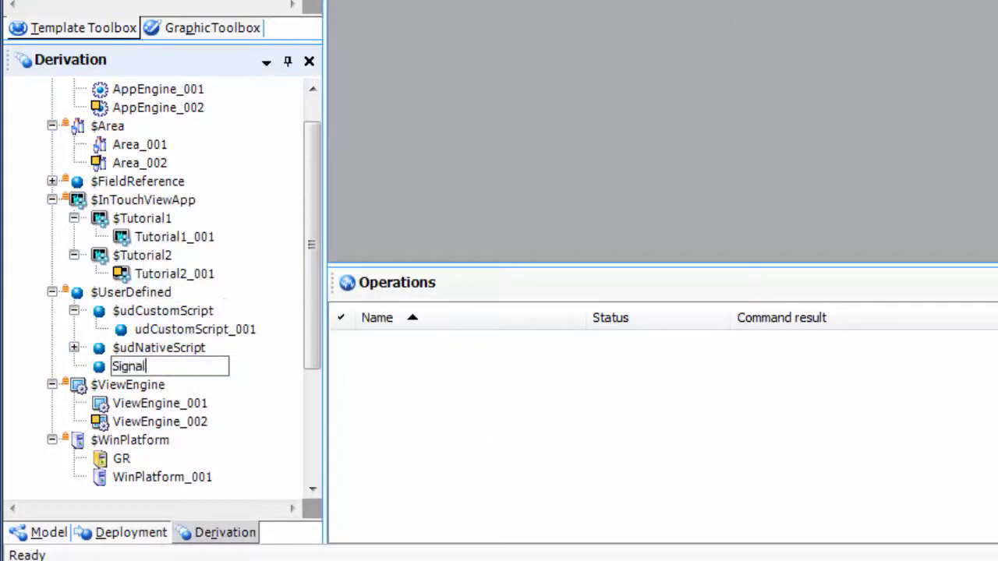
key("Return")
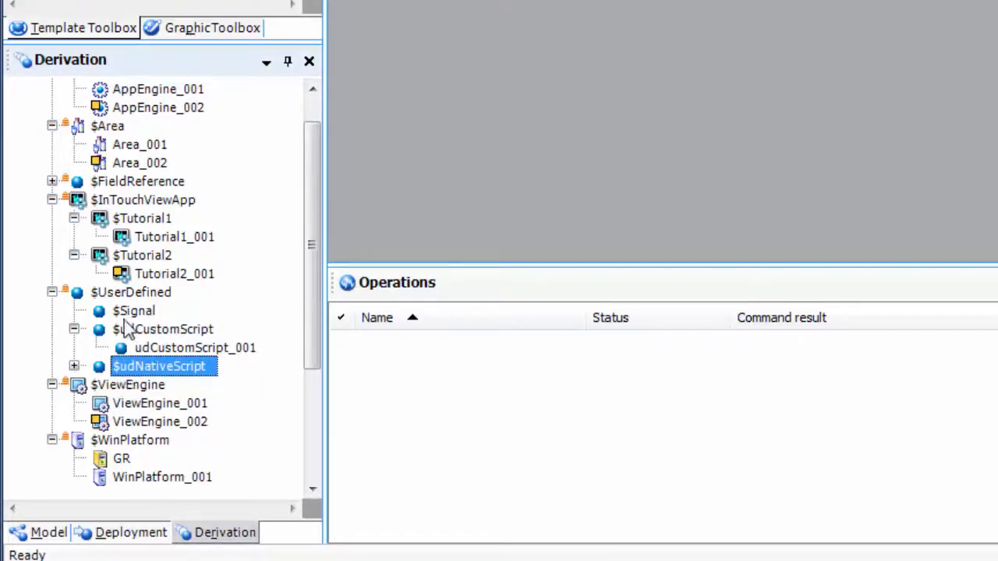
- Create a derived template from $Signal and name it AnalogInputInteger
right_click(136, 314)
mouse_move(258, 414)
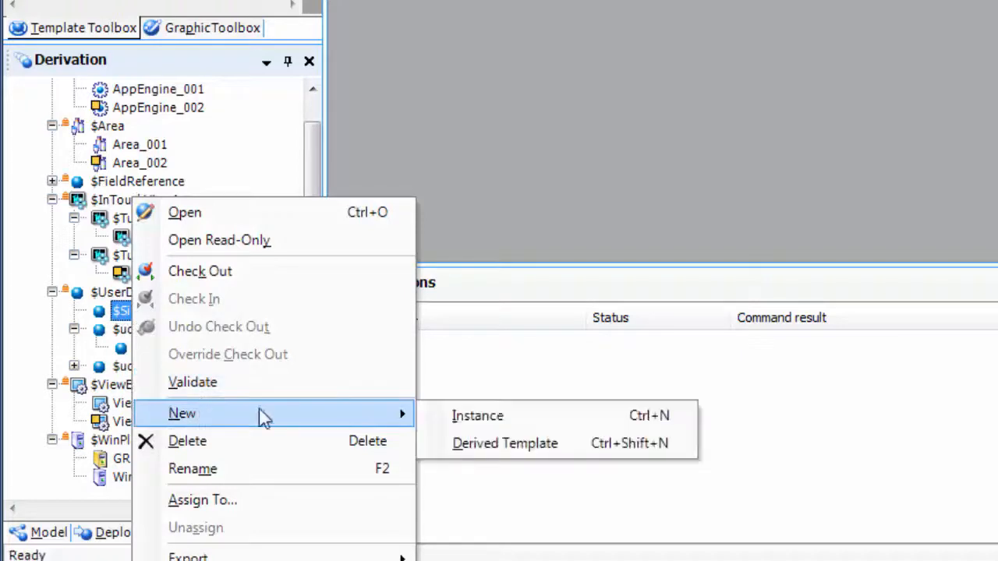
left_click(486, 442)
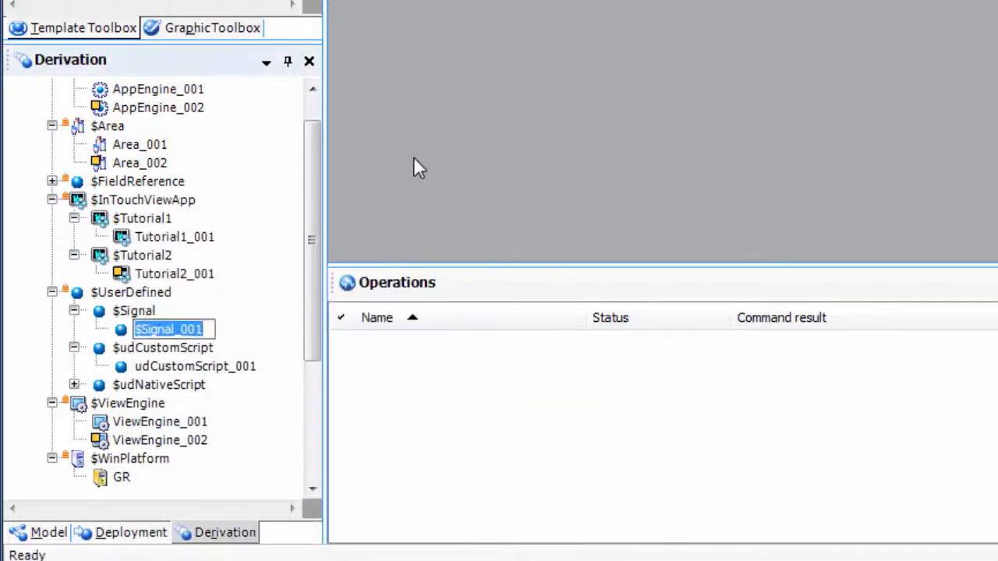
type("AnalogInputInt")
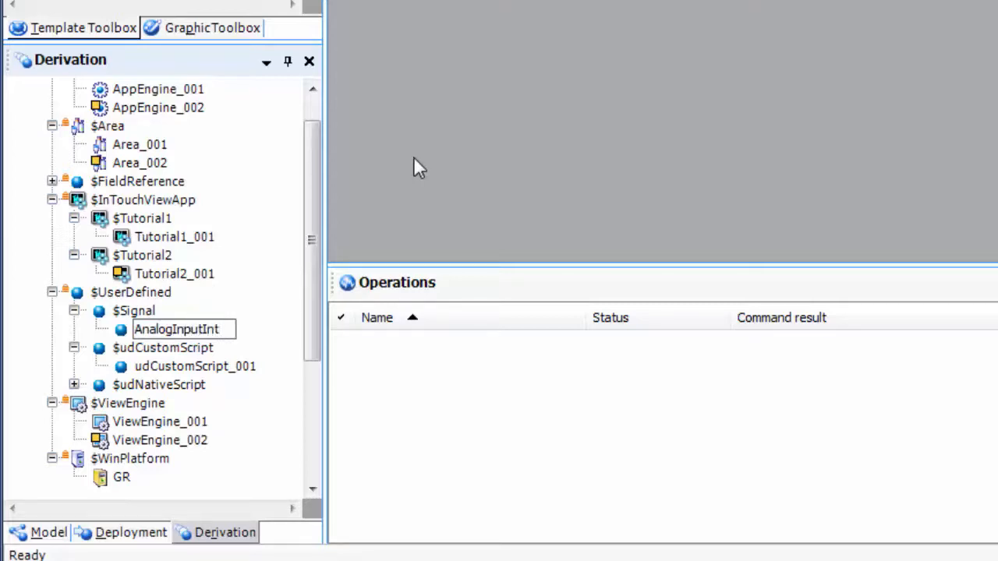
type("eger")
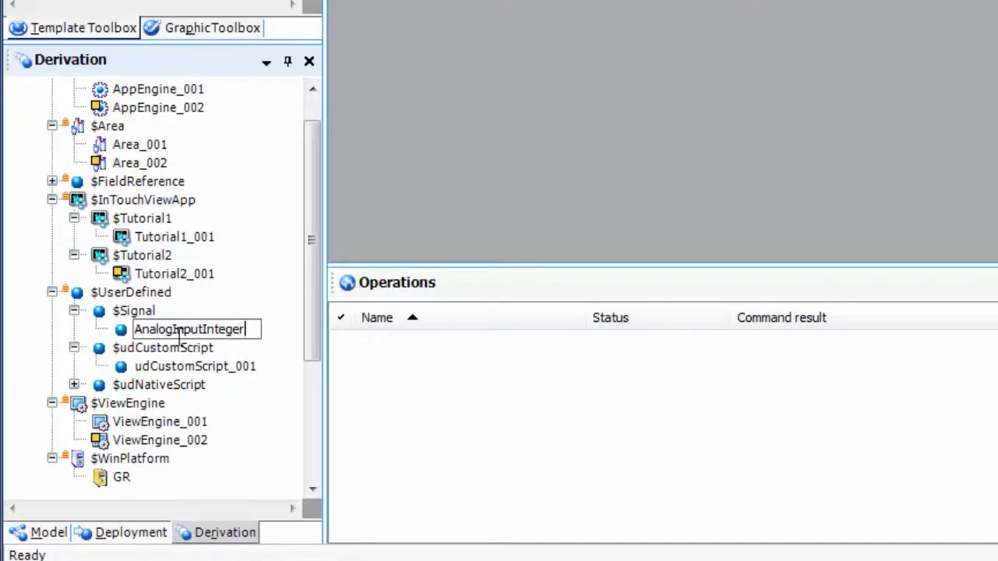
key("Return")
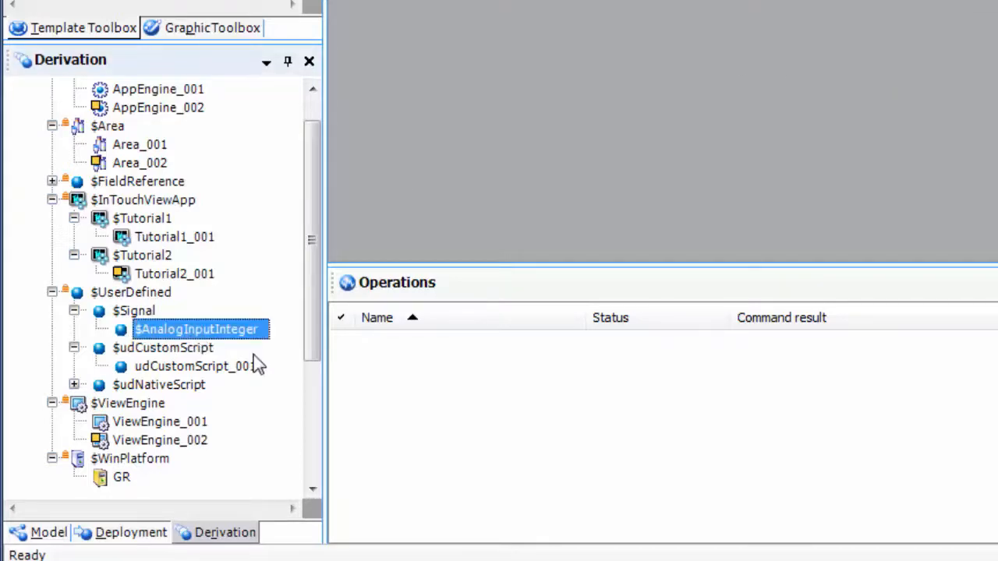
- Open $AnalogInputInteger, add an analog field attribute named PV and set its input source to ---
double_click(175, 331)
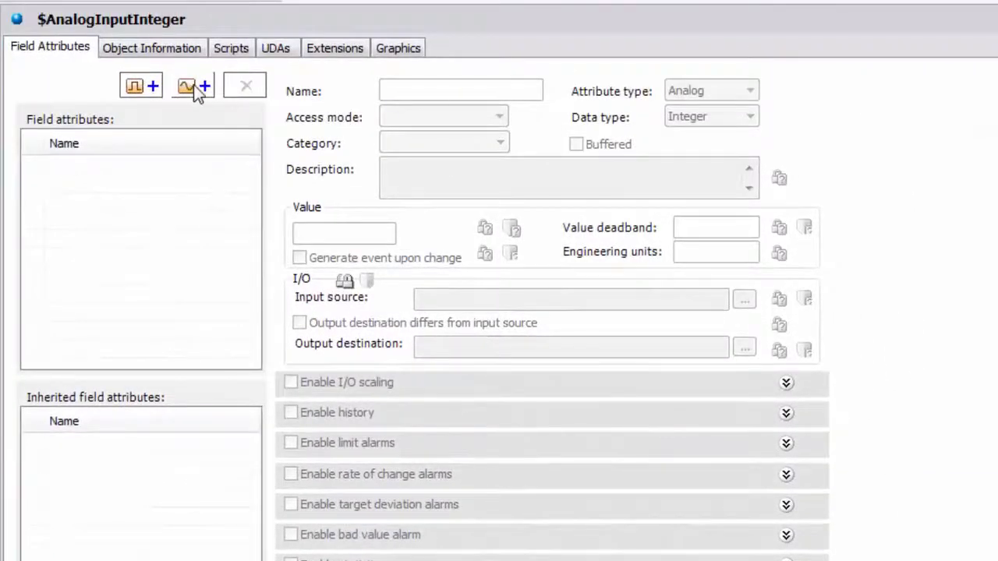
left_click(190, 85)
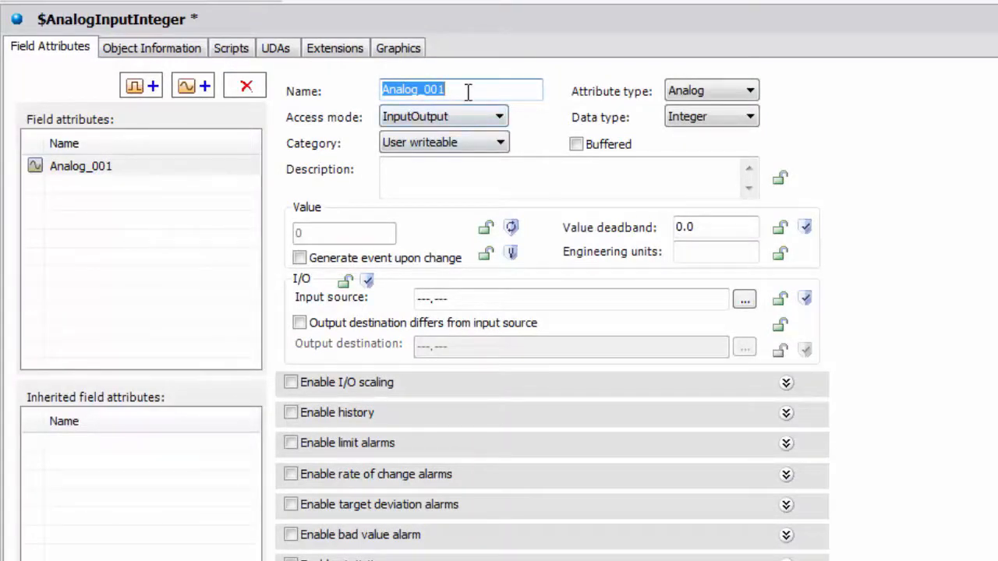
type("PV")
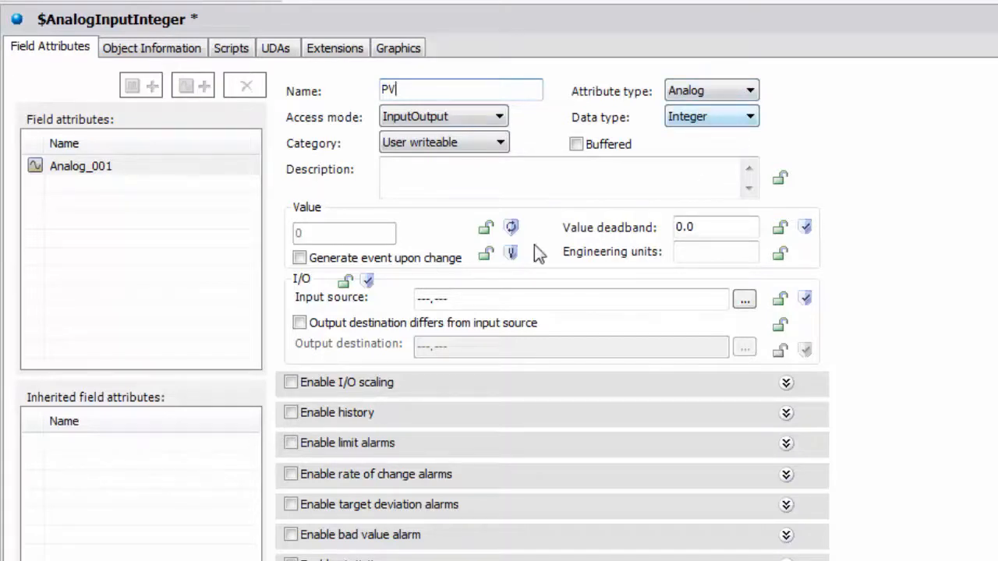
left_click(473, 299)
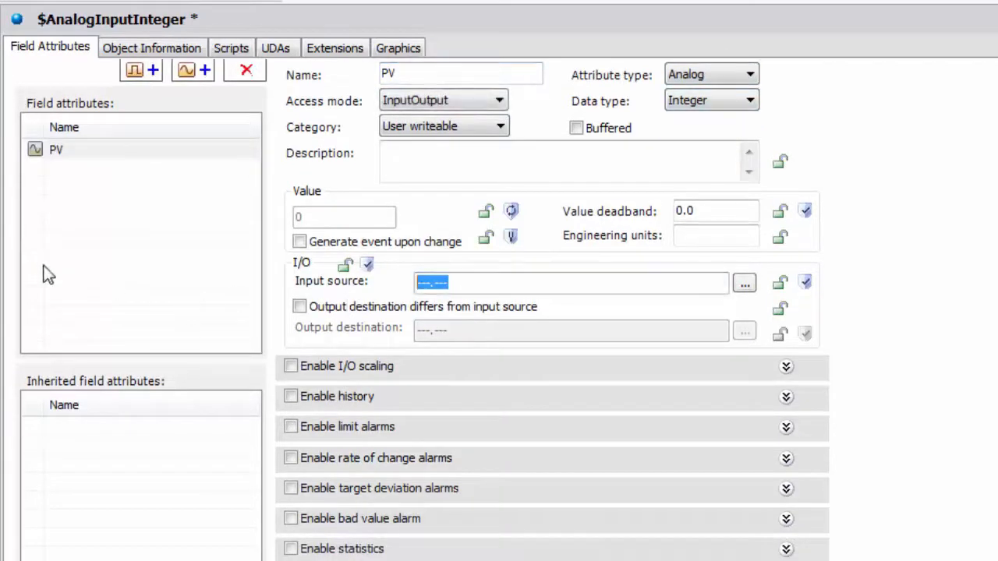
type("---")
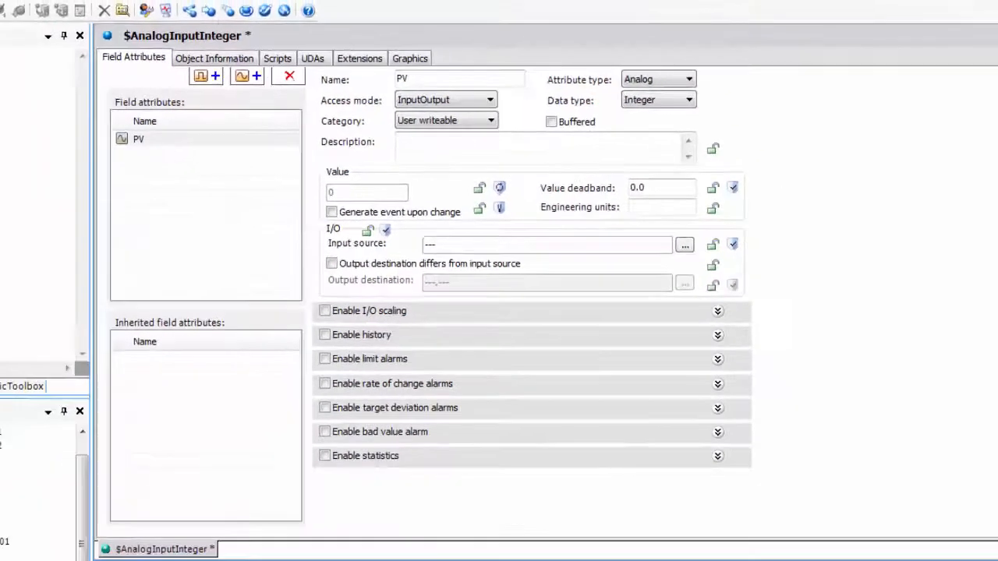
- Close the $AnalogInputInteger editor, saving the changes and checking the template in without a comment
left_click(985, 55)
left_click(464, 323)
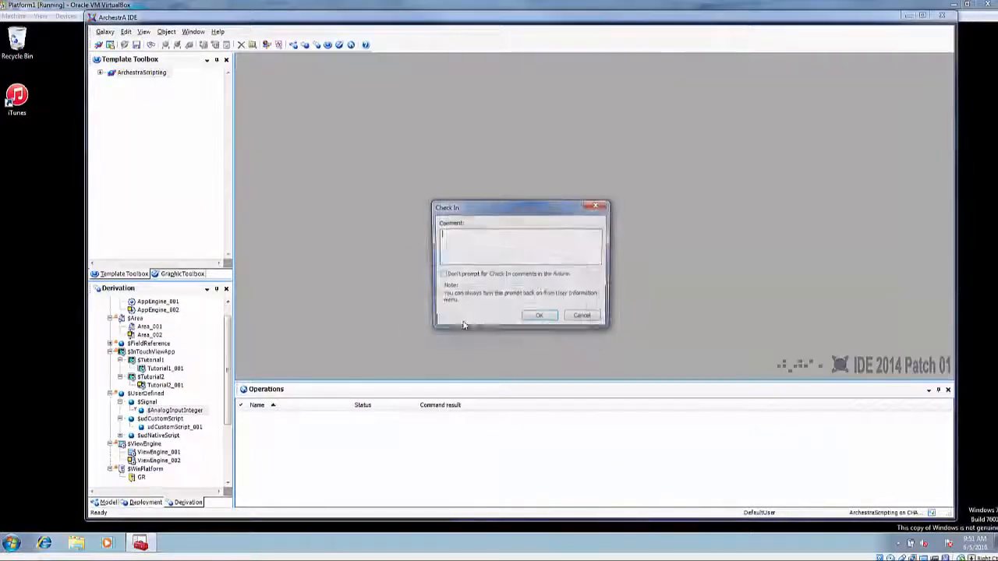
left_click(540, 316)
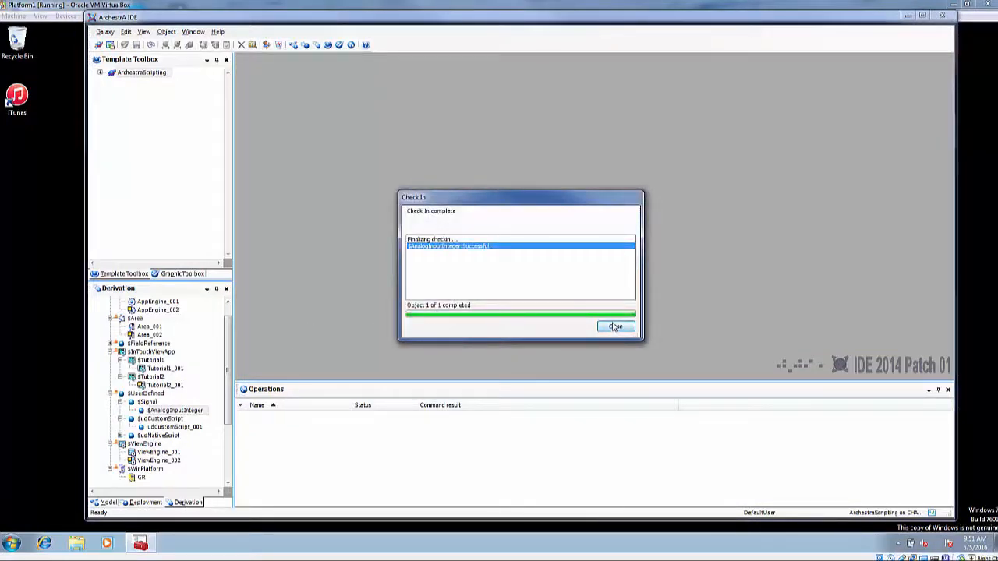
left_click(615, 328)
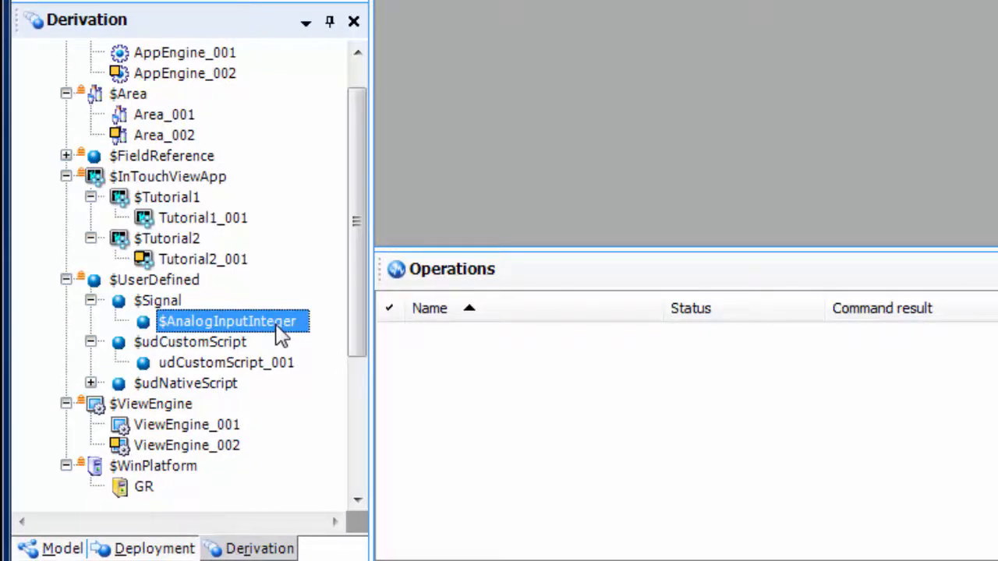
- Create an instance of $AnalogInputInteger with its default name and assign it to Area_002 in the Deployment view
right_click(282, 333)
mouse_move(378, 433)
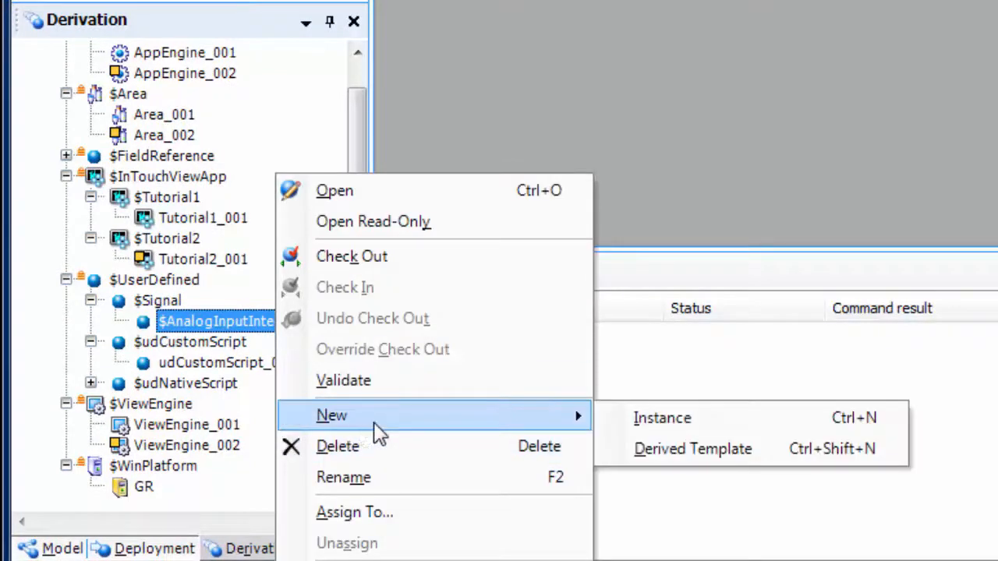
left_click(662, 418)
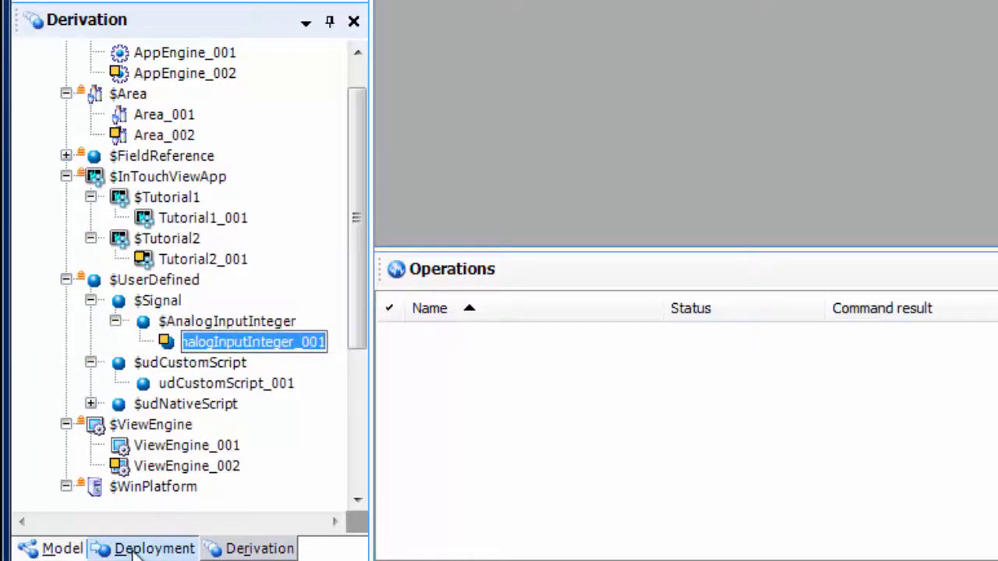
left_click(132, 550)
left_click_drag(219, 101, 163, 302)
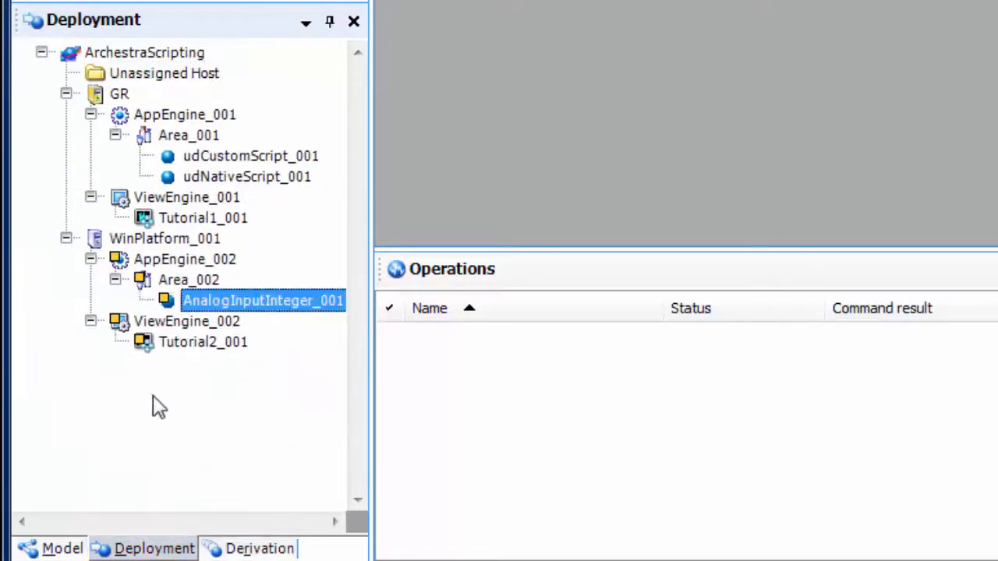
- Cascade deploy WinPlatform_001 with its new objects On Scan, skipping currently deployed objects
right_click(177, 242)
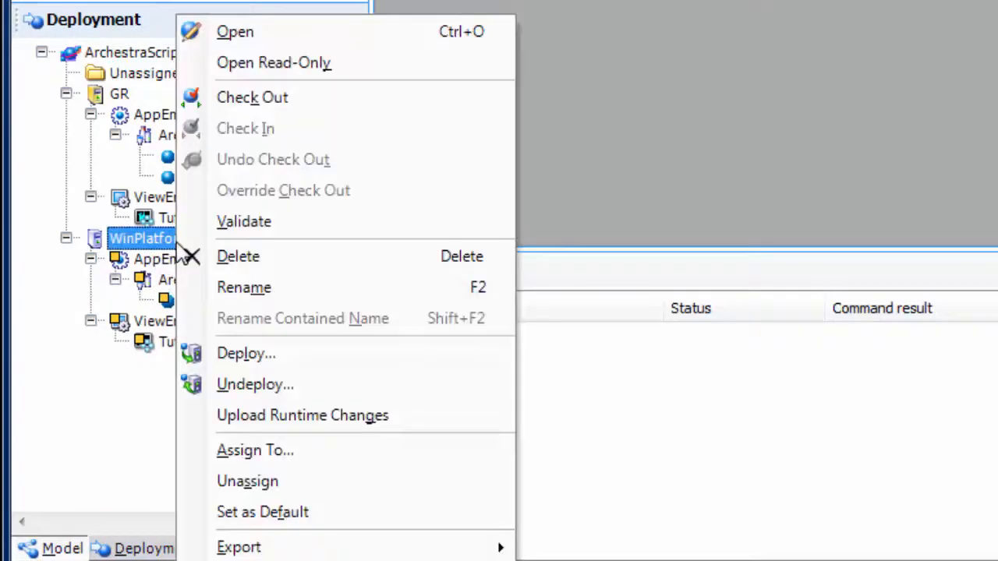
left_click(238, 351)
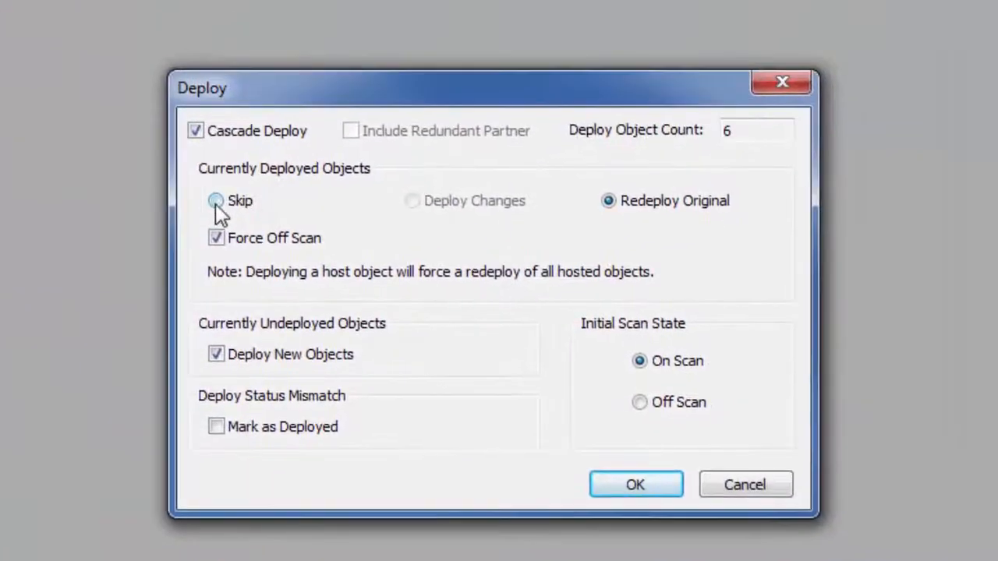
left_click(216, 202)
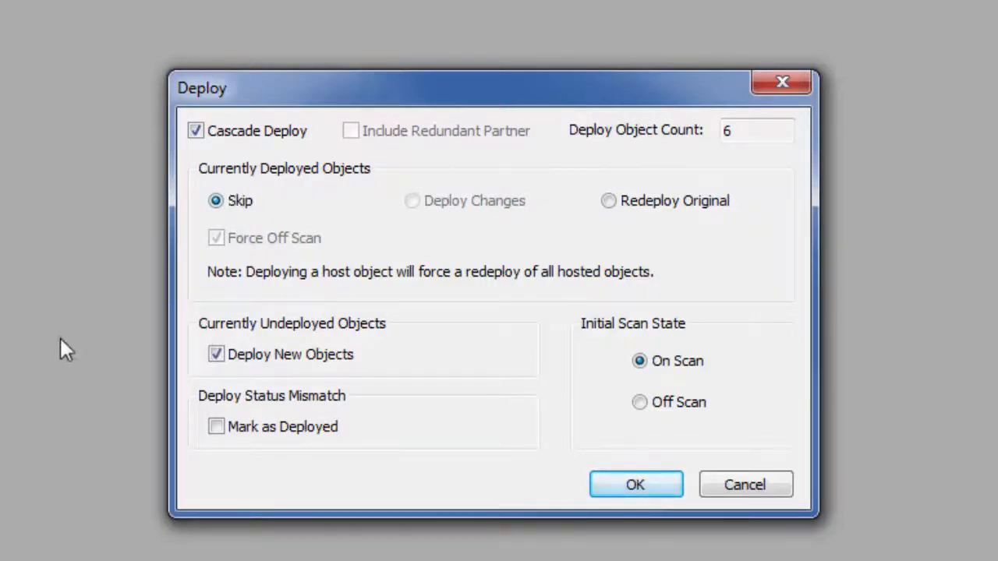
left_click(640, 491)
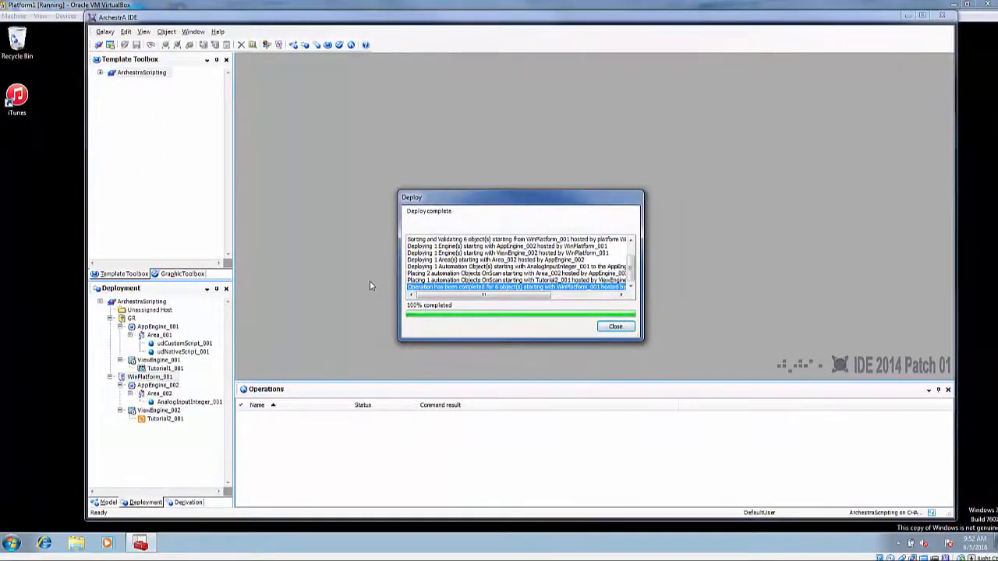
left_click(615, 327)
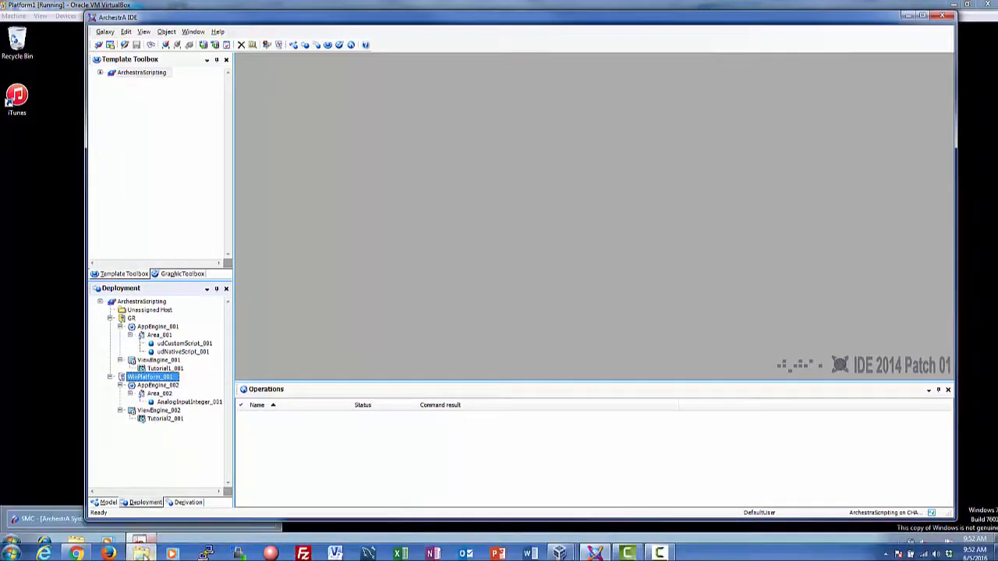
- Switch to Windows Explorer, launch the Modbus simulator mod_RSsim.exe from the mSATA (D:) drive and review its Ethernet TCP/IP settings
left_click(143, 554)
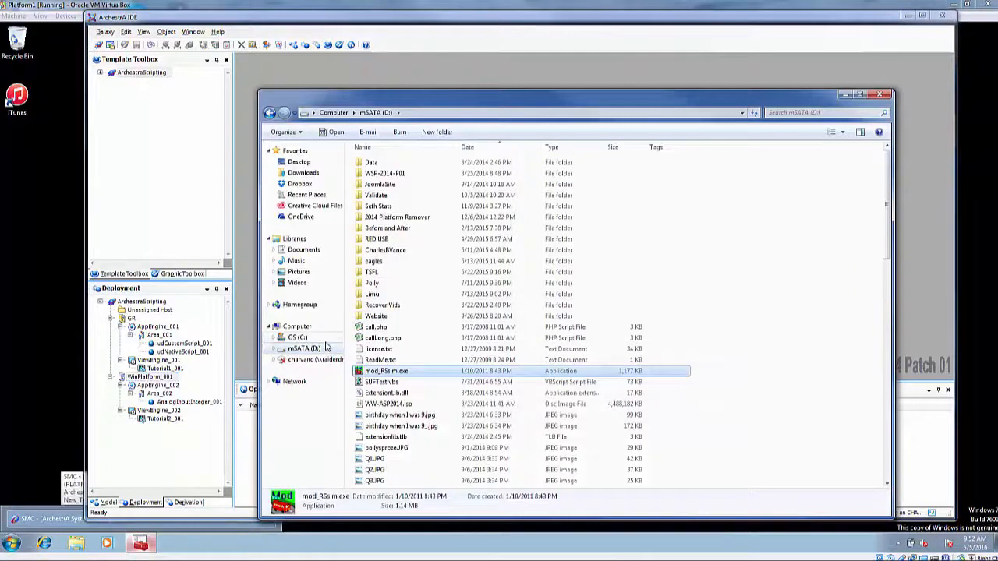
left_click(380, 371)
double_click(358, 373)
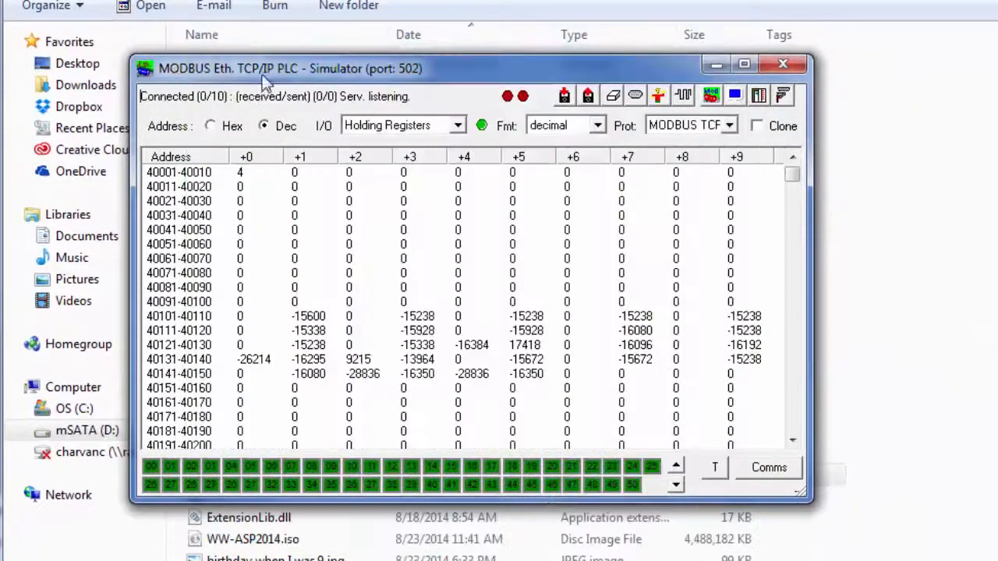
left_click(635, 95)
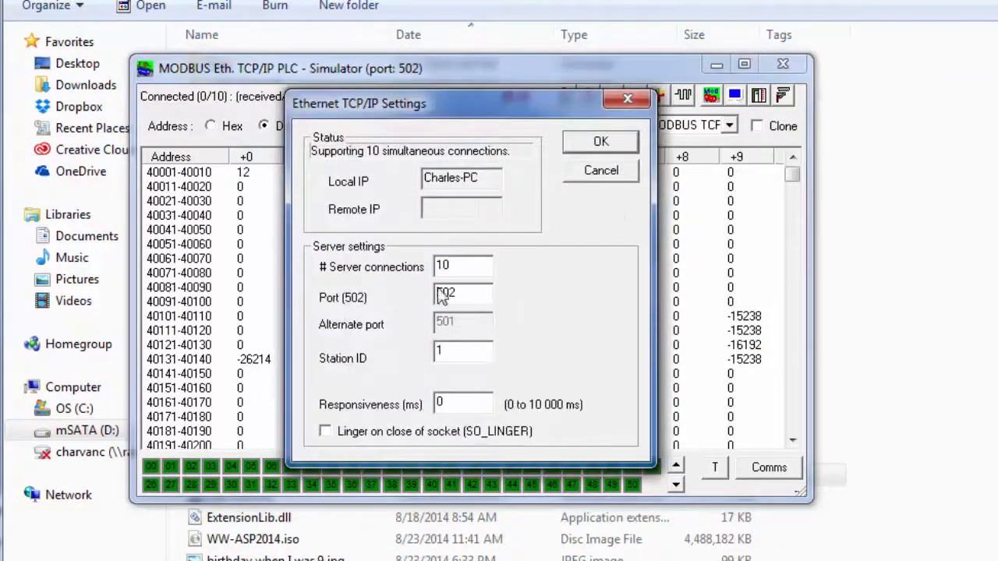
left_click(601, 145)
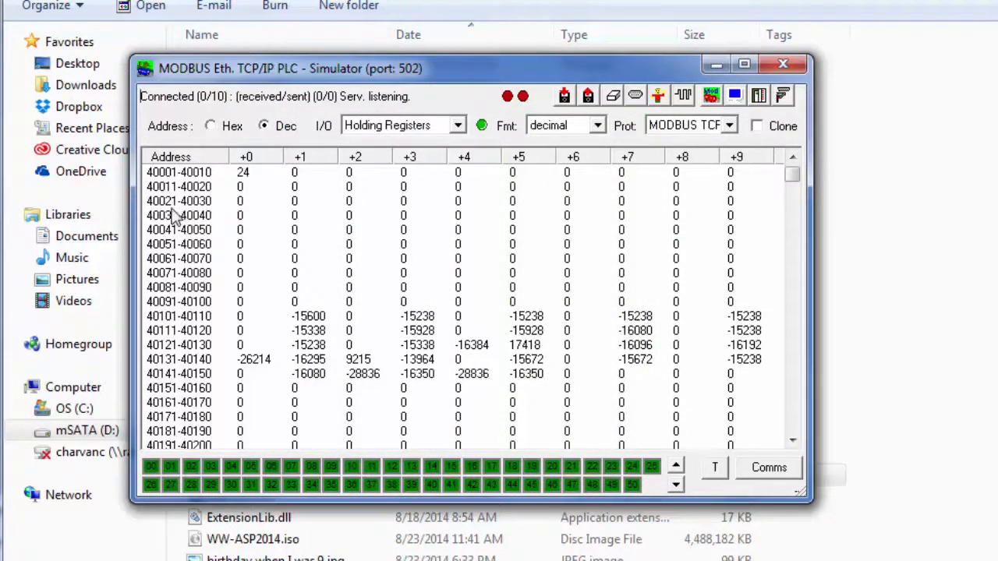
- Set the simulator's holding register 400031 to 55
double_click(241, 218)
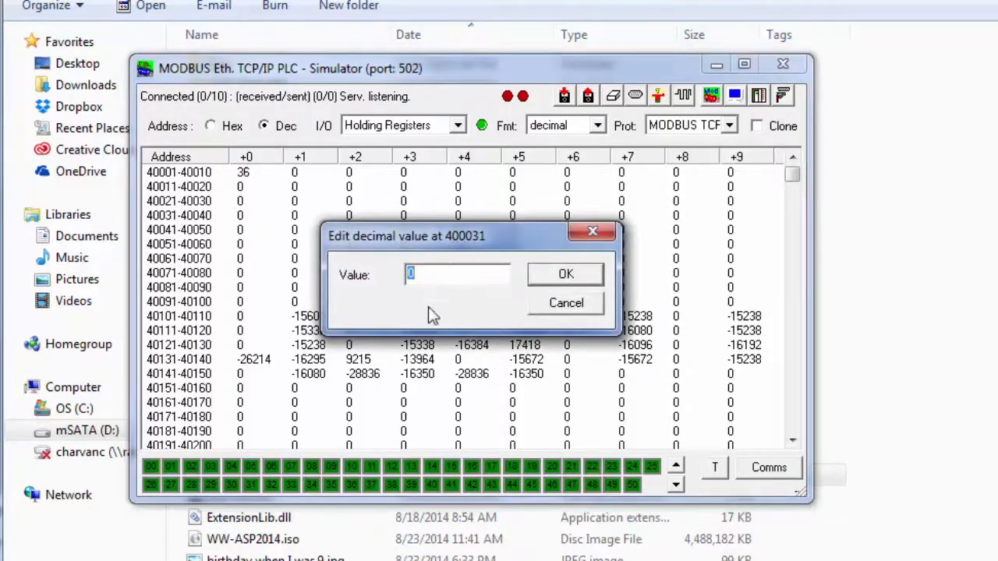
type("55")
left_click(569, 274)
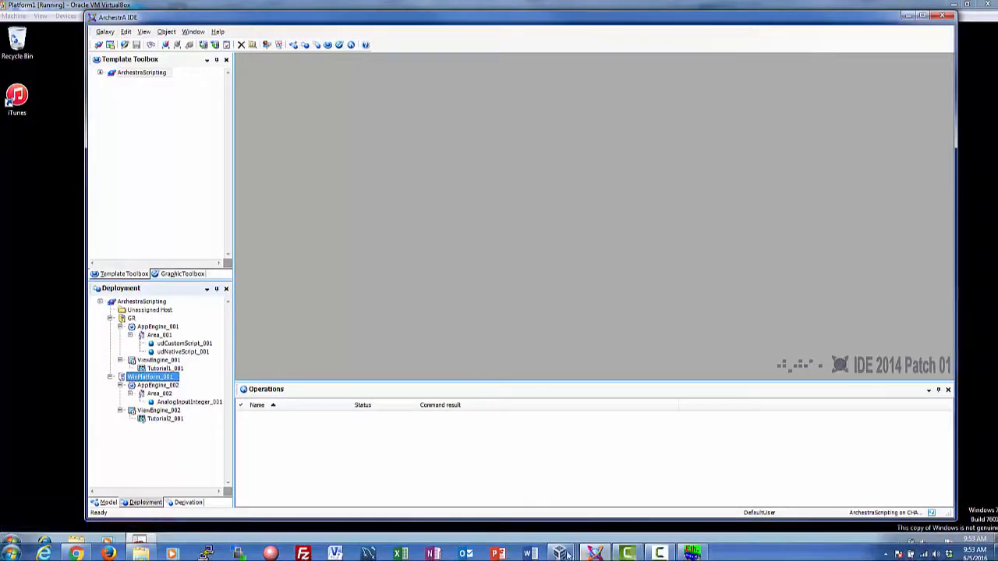
- Switch to the Platform1 virtual machine, launch Task Manager and check the process list for the aaEngine and DASMBTCP processes
mouse_move(562, 554)
left_click(566, 507)
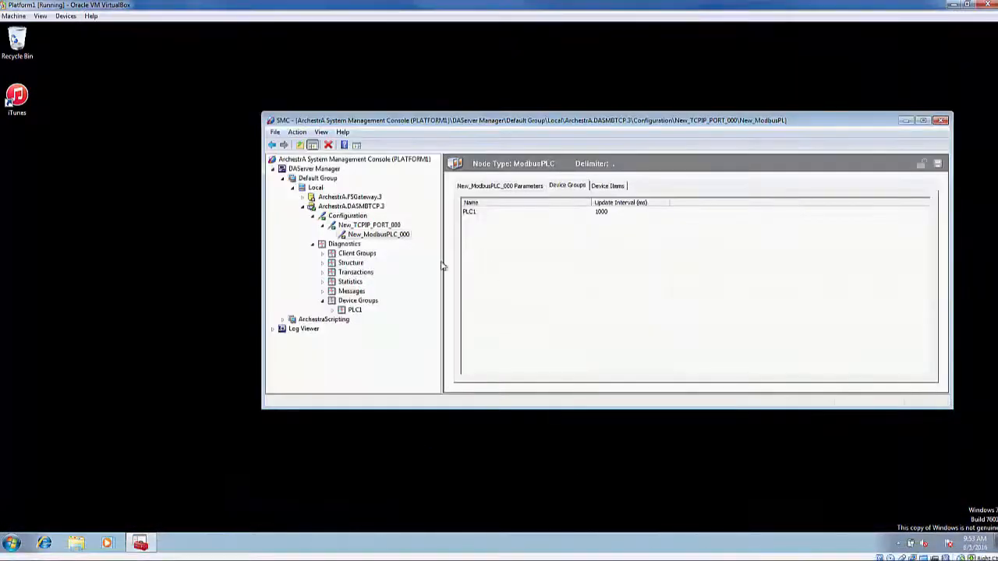
left_click(11, 540)
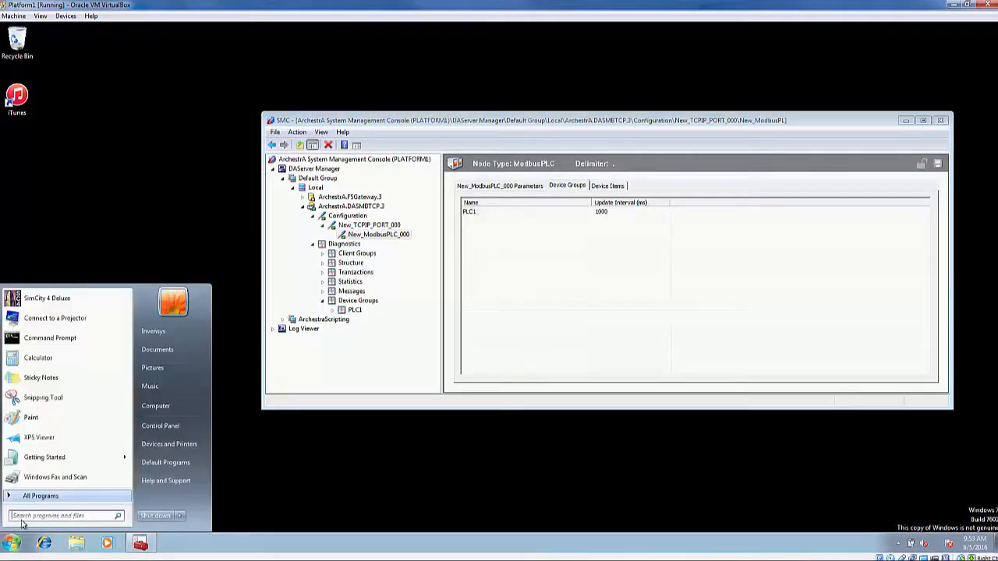
type("tas")
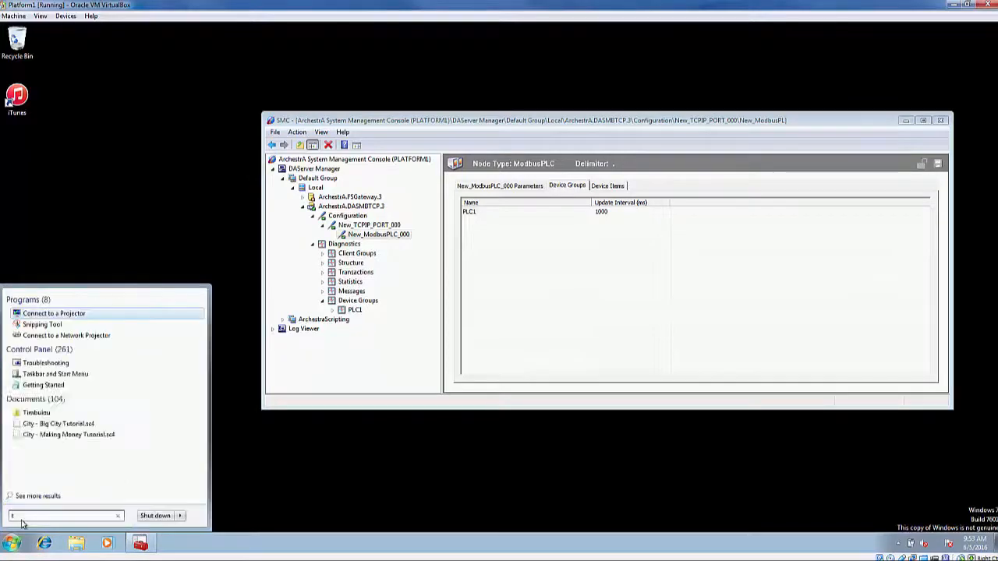
type("kmgr")
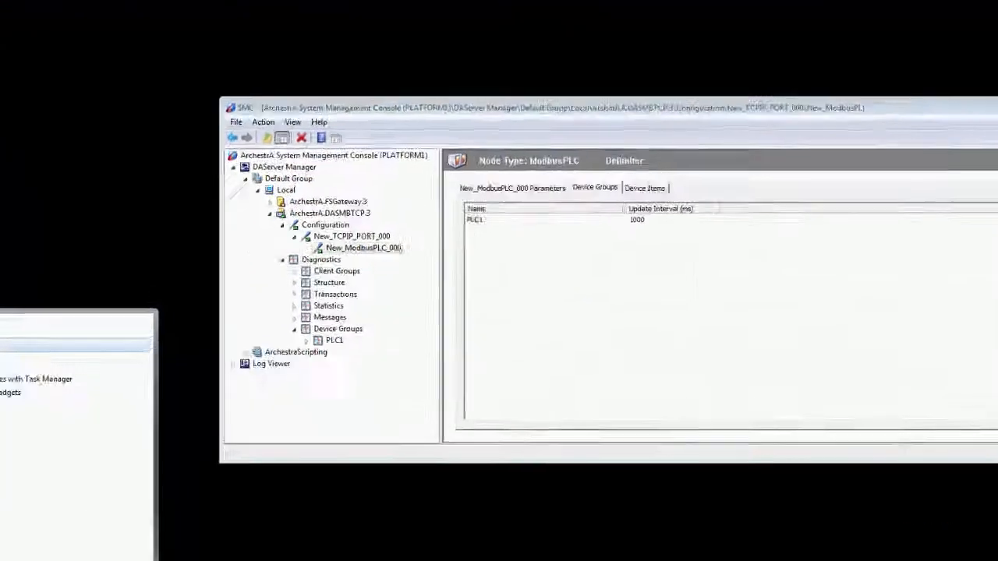
key("Return")
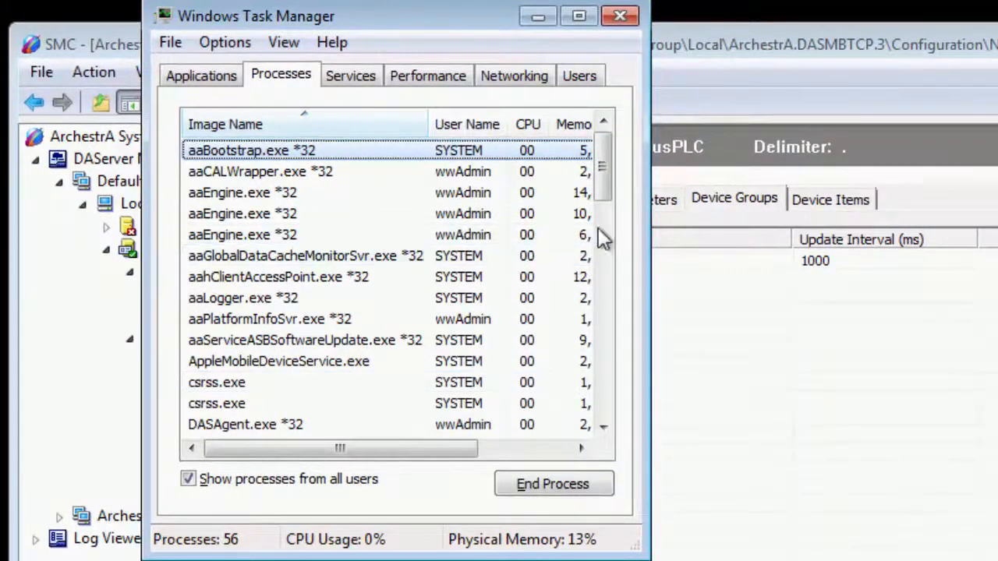
left_click_drag(604, 176, 609, 210)
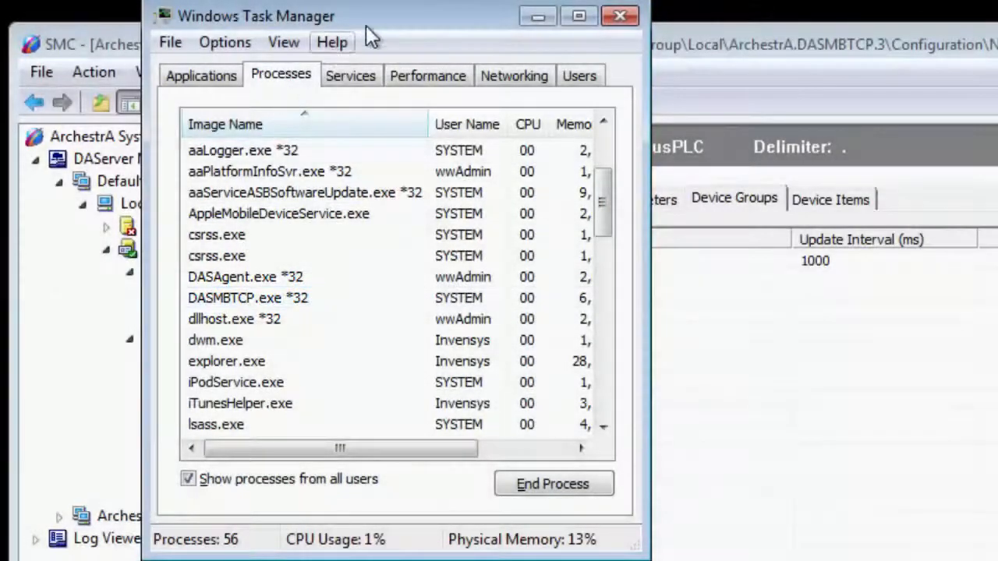
left_click_drag(367, 31, 795, 51)
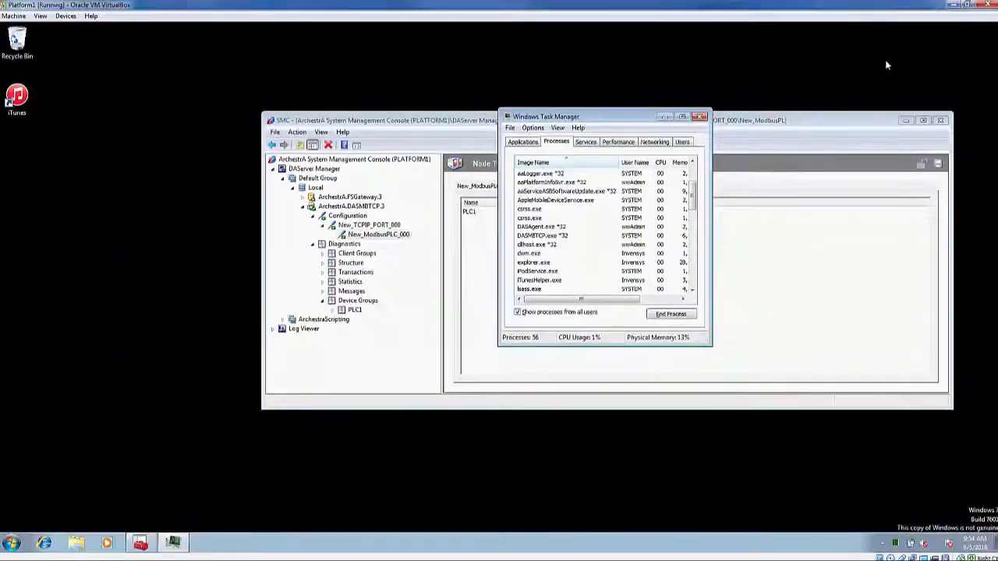
left_click(952, 6)
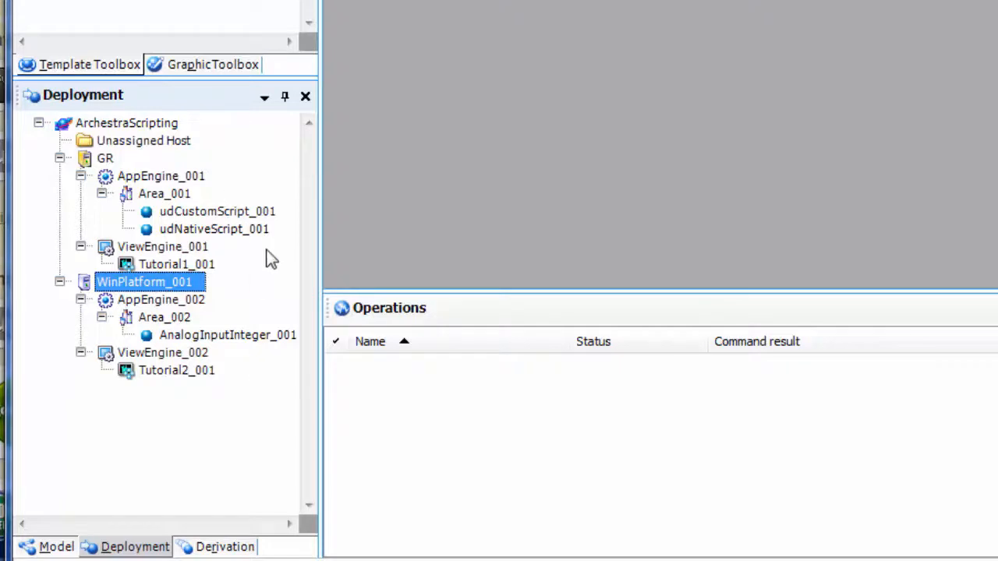
- Create an instance of $DDESuiteLinkClient with its default name and assign it to AppEngine_002 in the Deployment view
left_click(212, 548)
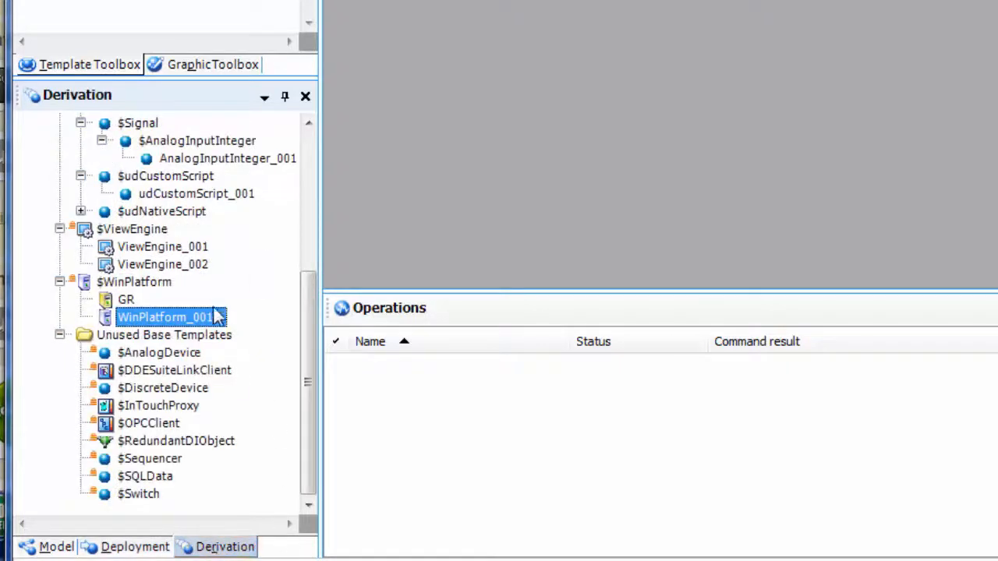
left_click_drag(307, 326, 297, 383)
right_click(162, 372)
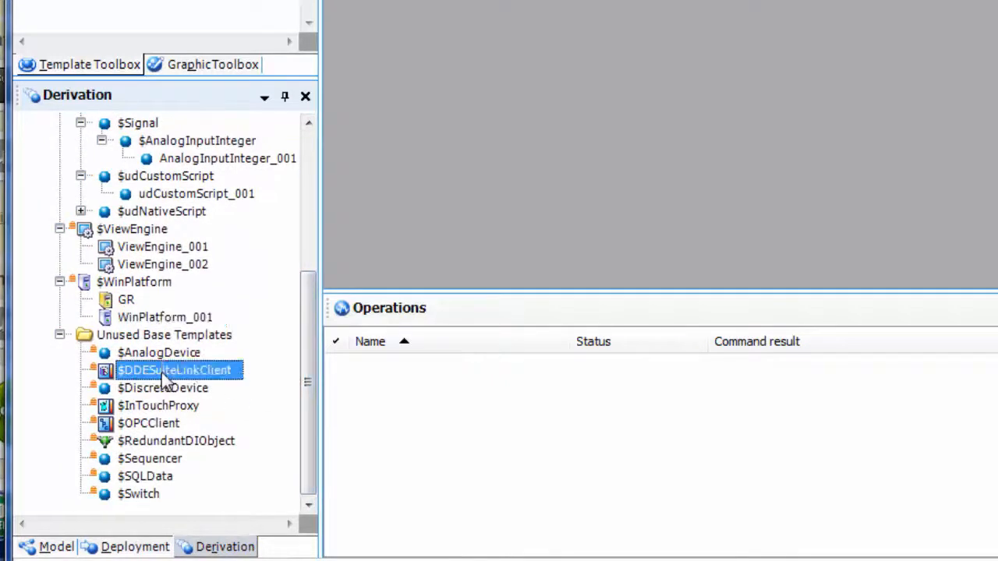
mouse_move(207, 441)
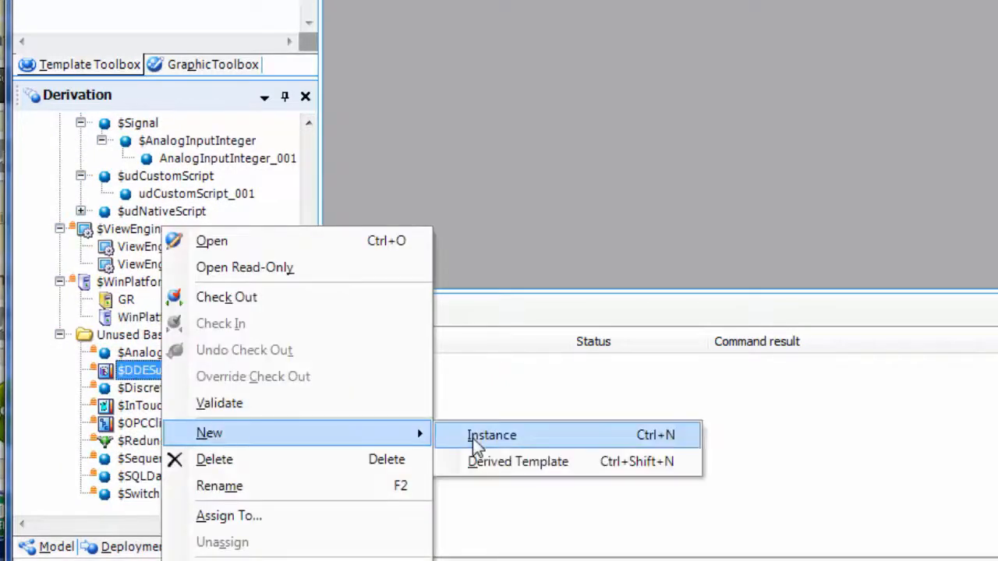
left_click(481, 437)
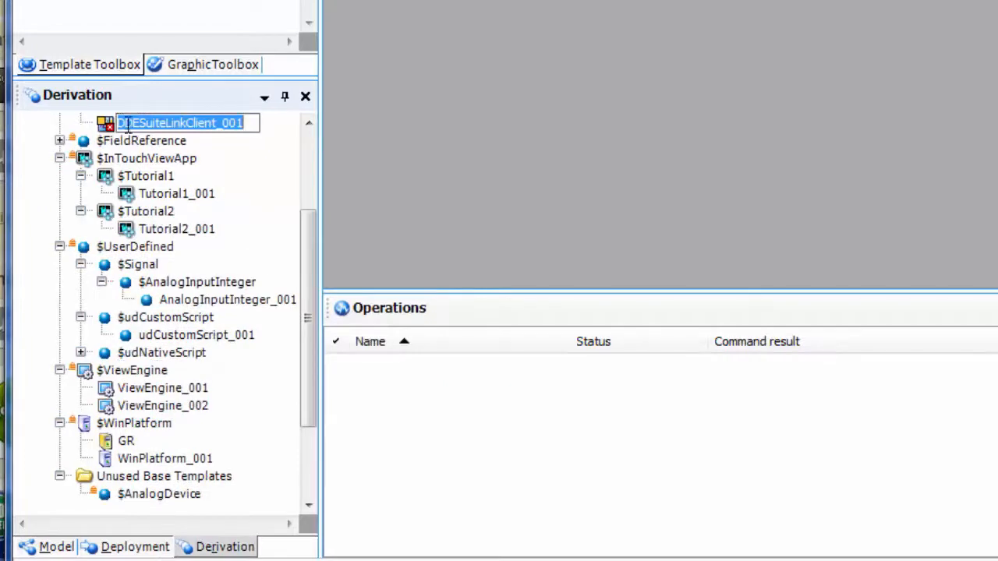
key("Return")
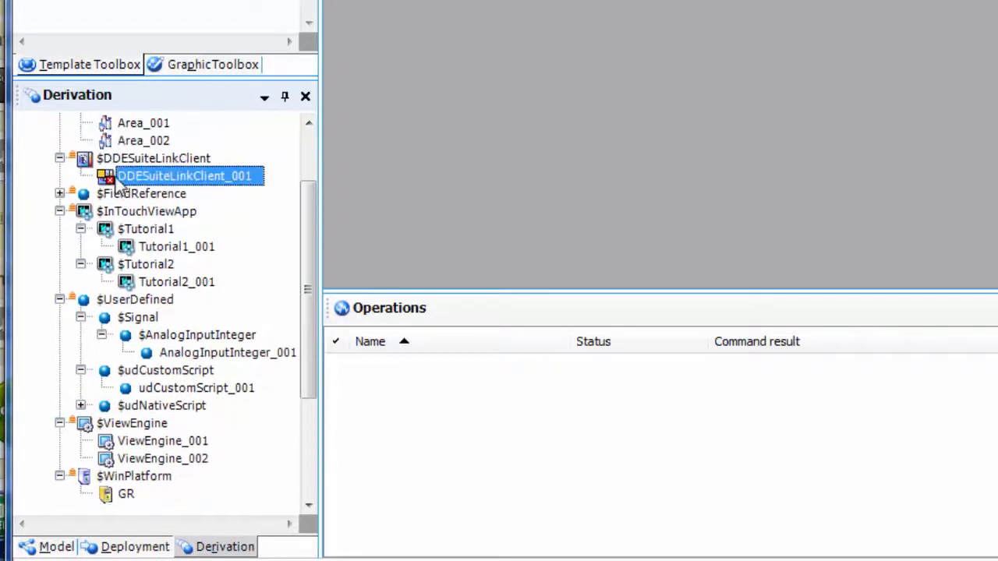
left_click(136, 547)
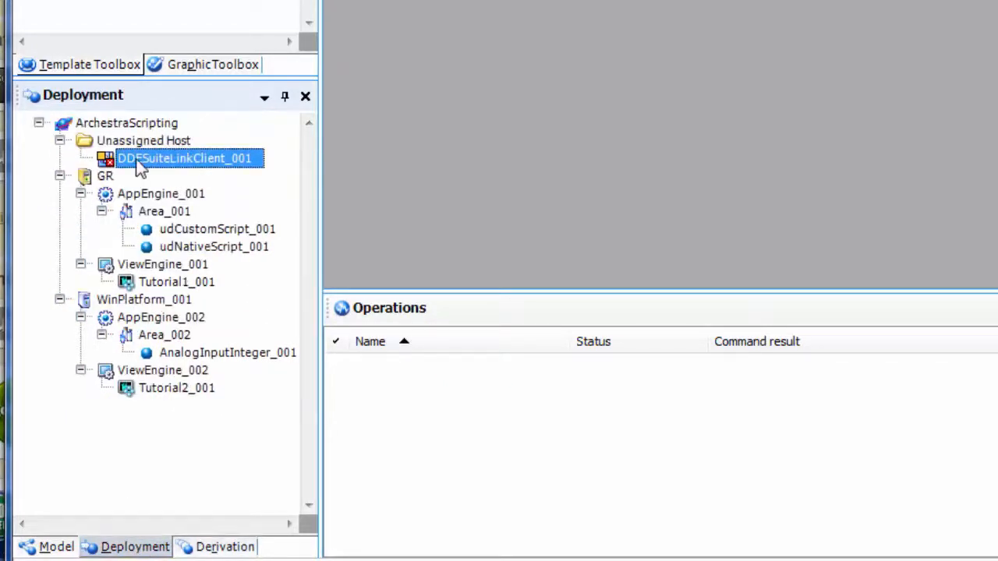
left_click_drag(144, 168, 162, 326)
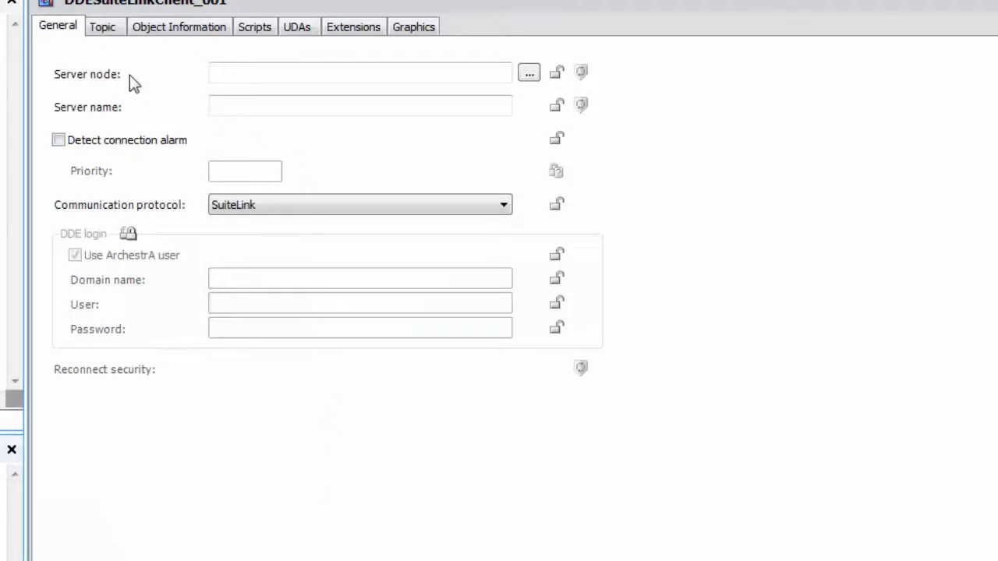
- Set DDESuiteLinkClient_001's server node to Platform1 and its server name to DASMBTCP, keeping the object's editor open
left_click(221, 71)
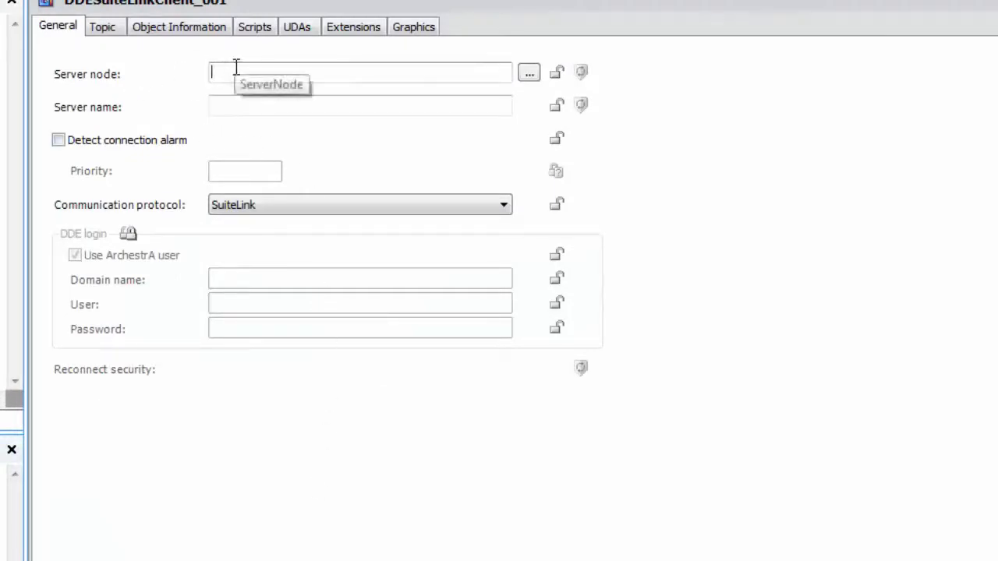
type("Plat")
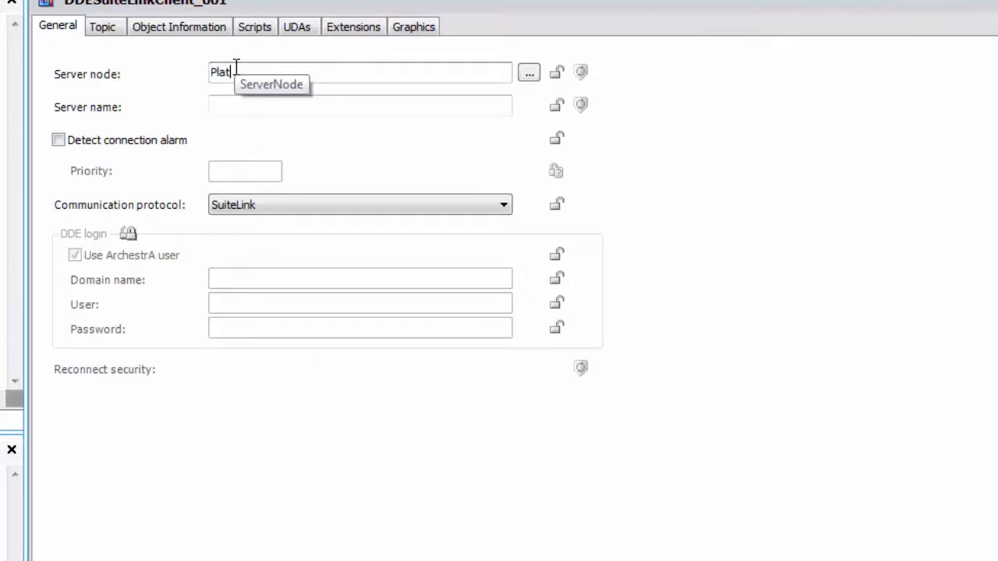
type("form")
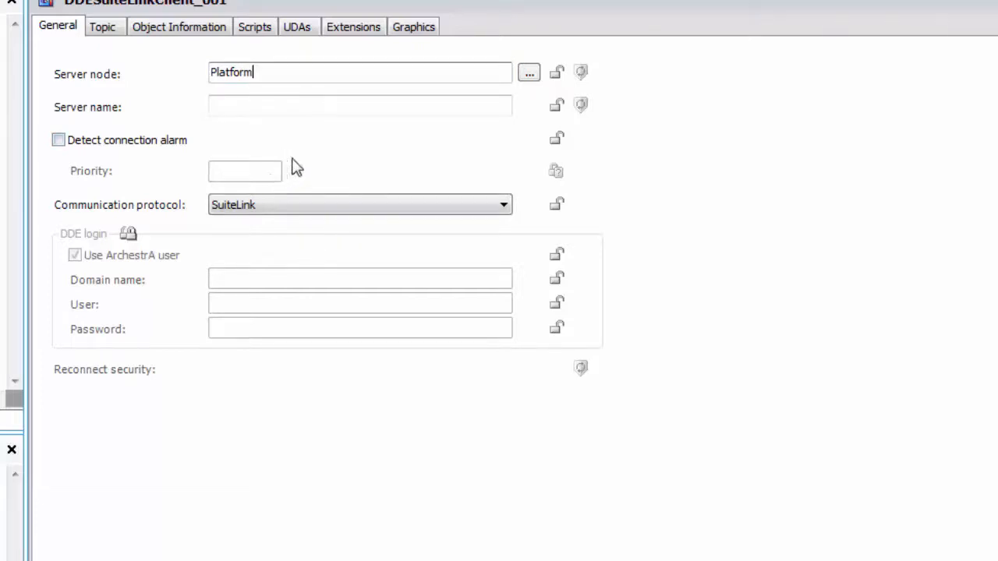
left_click(227, 106)
type("DAS")
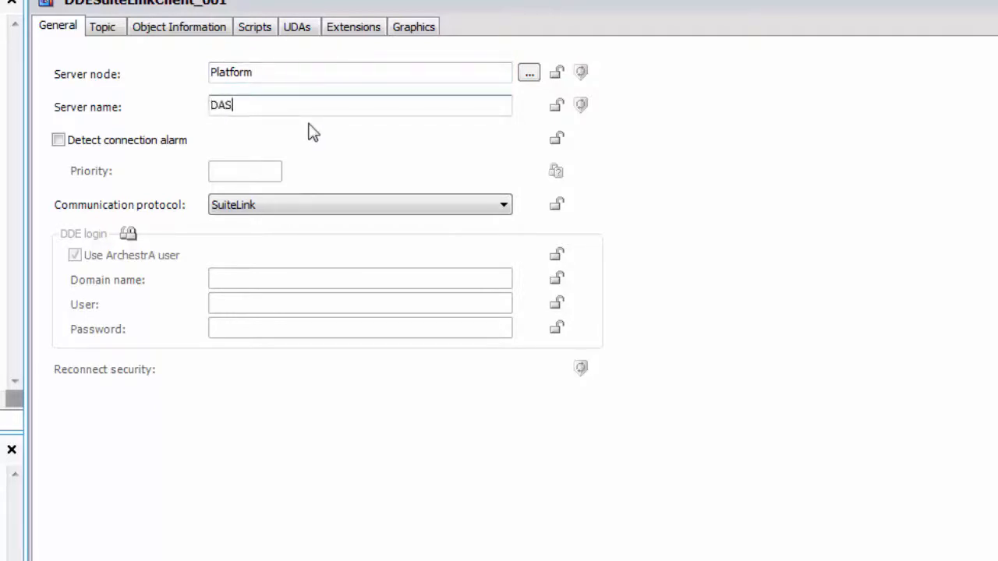
type("MBTCP")
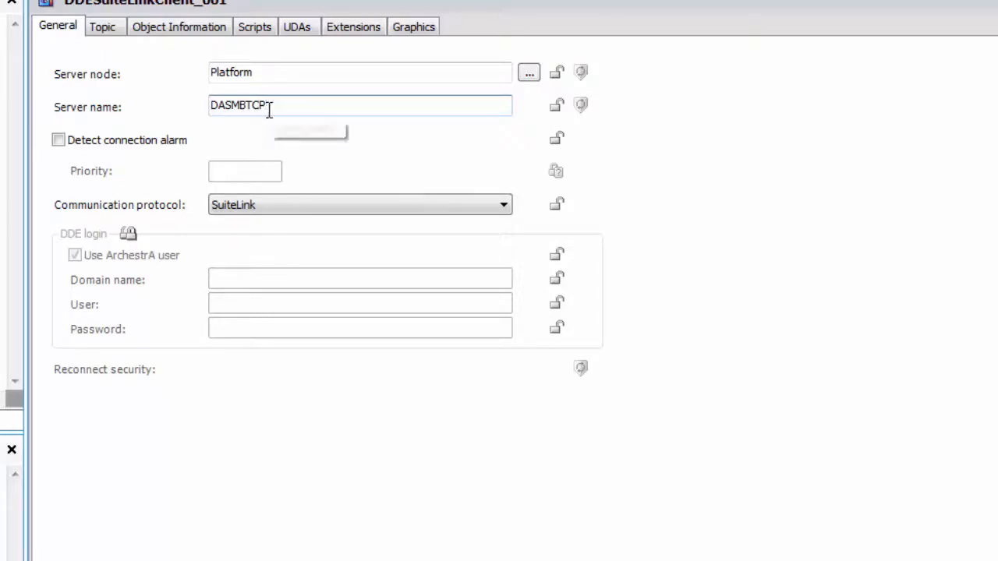
left_click(260, 72)
type("1")
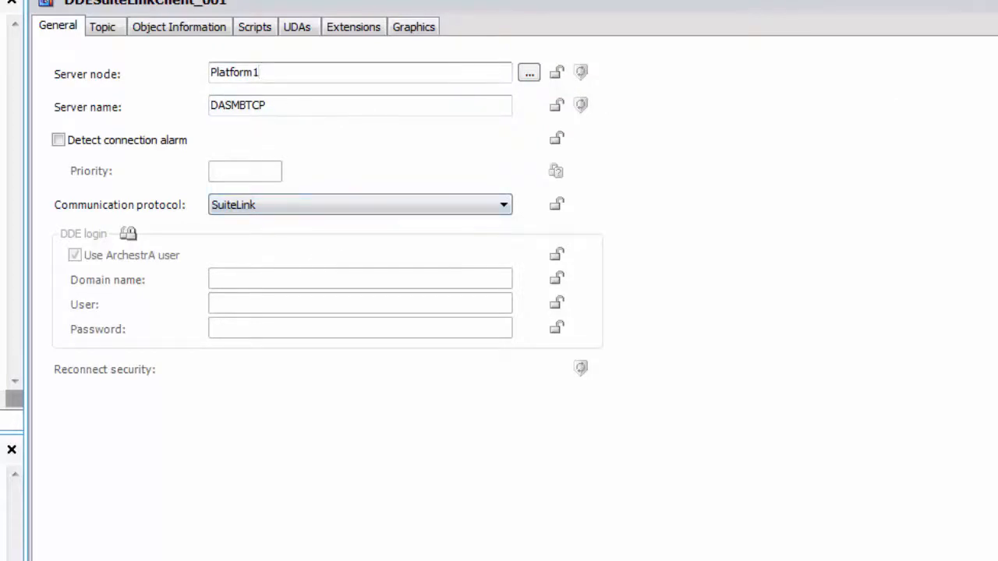
left_click(473, 518)
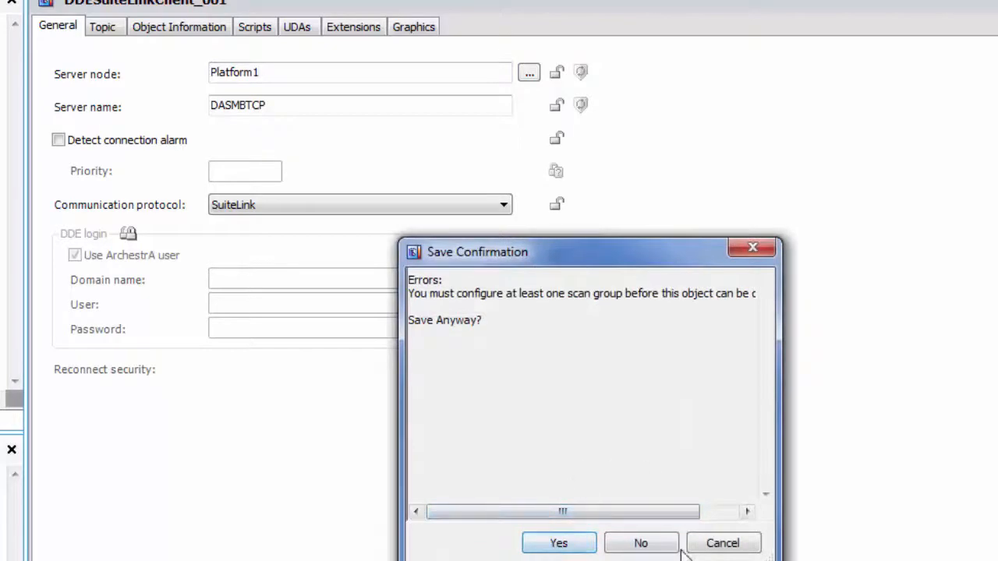
left_click(722, 543)
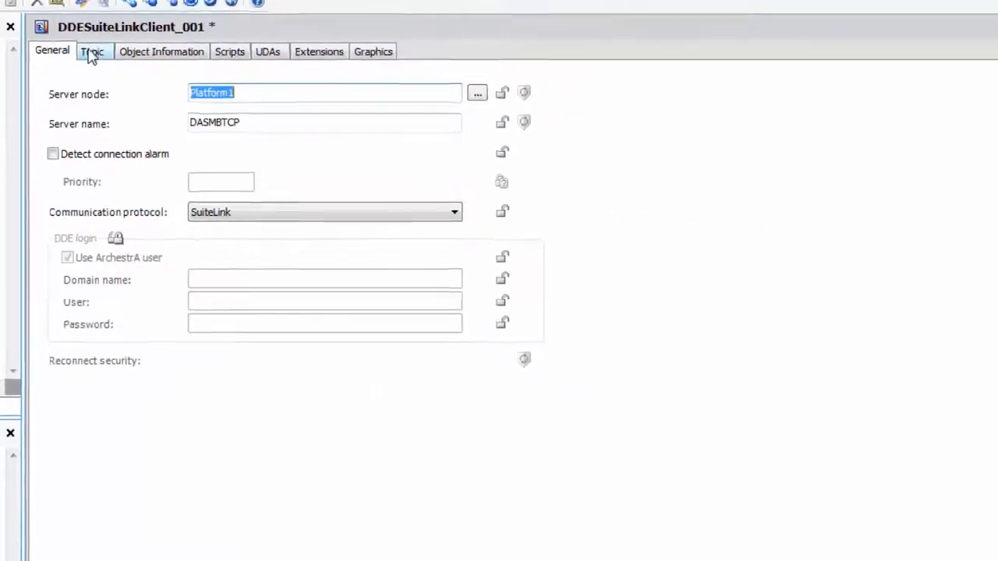
- Add the topic PLC1 to DDESuiteLinkClient_001, then close the object and save its changes
left_click(103, 26)
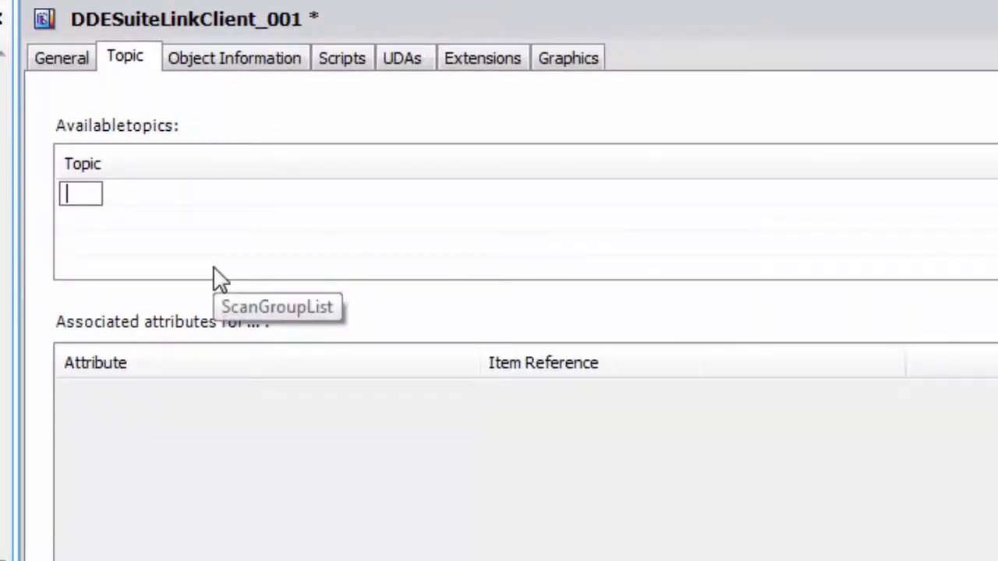
type("PLC1")
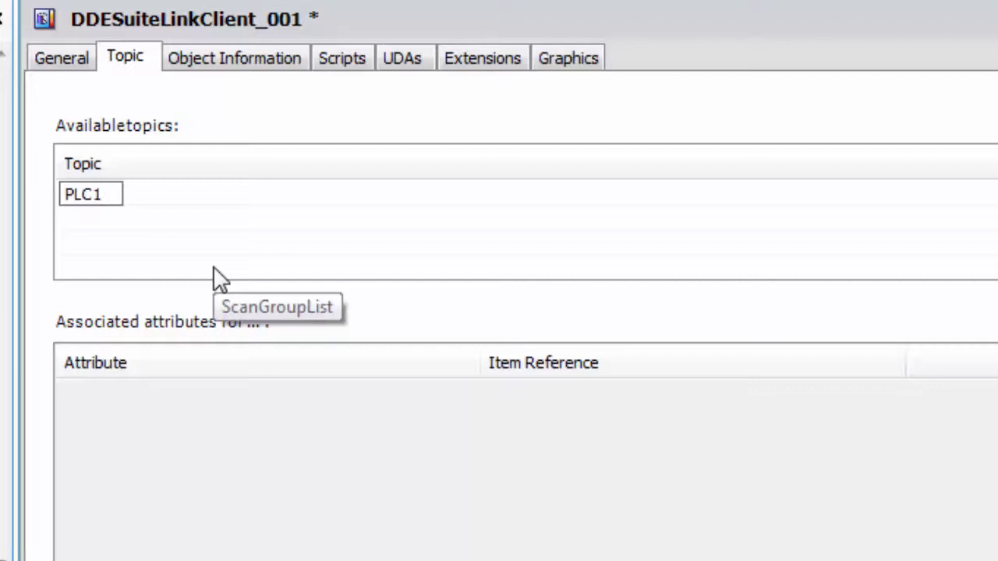
left_click(257, 211)
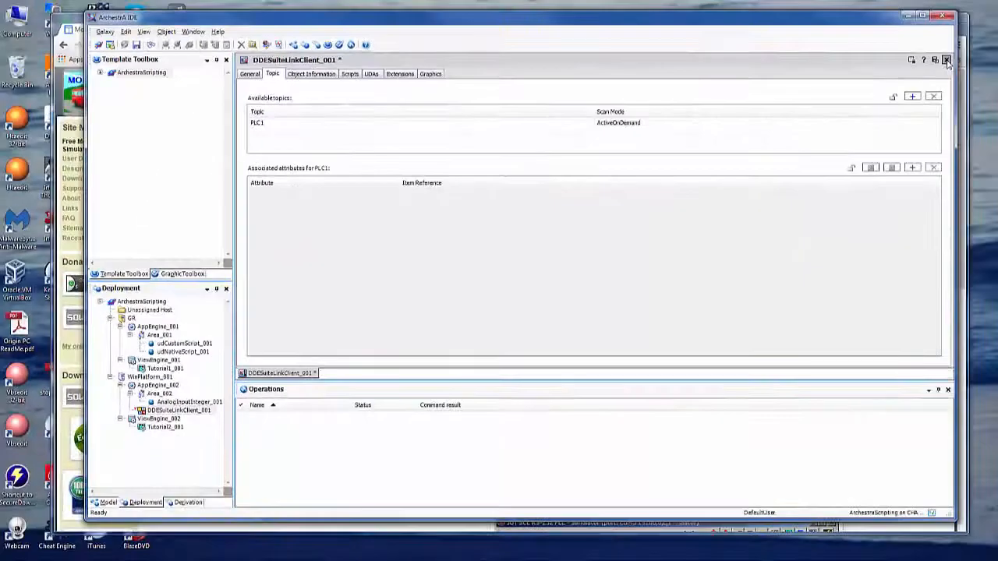
left_click(947, 60)
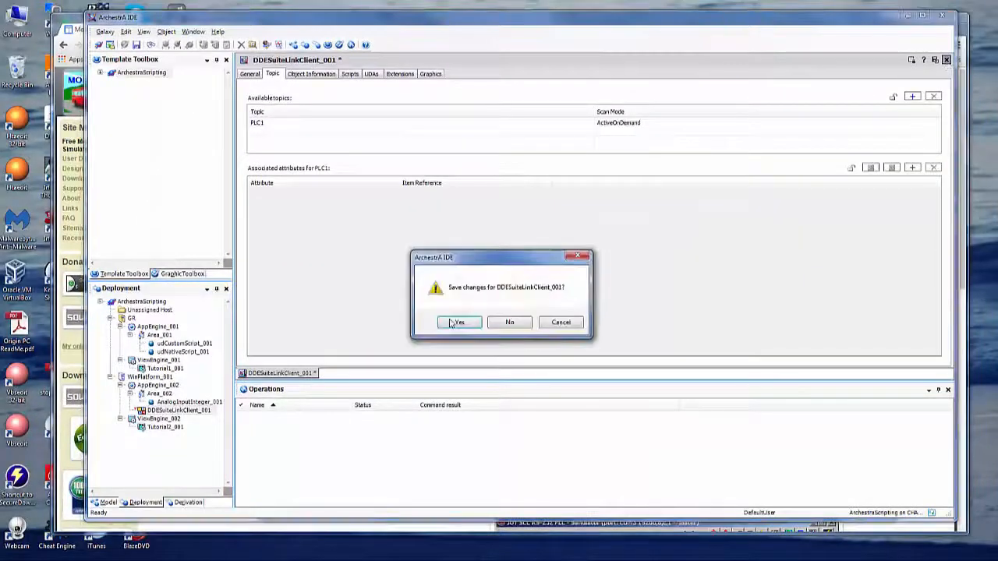
left_click(452, 324)
left_click(545, 320)
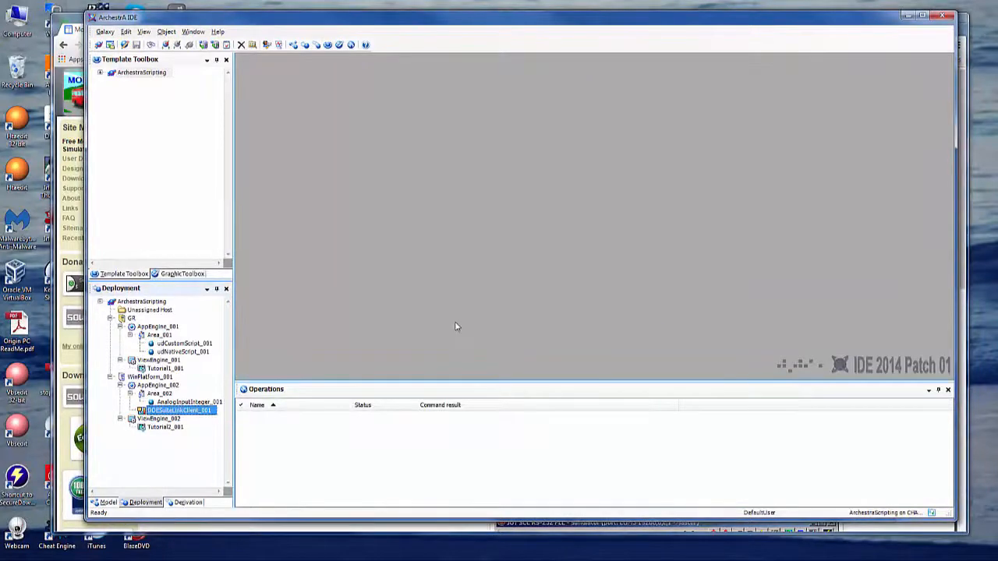
- Deploy DDESuiteLinkClient_001 with its initial scan state On Scan
right_click(205, 412)
left_click(230, 421)
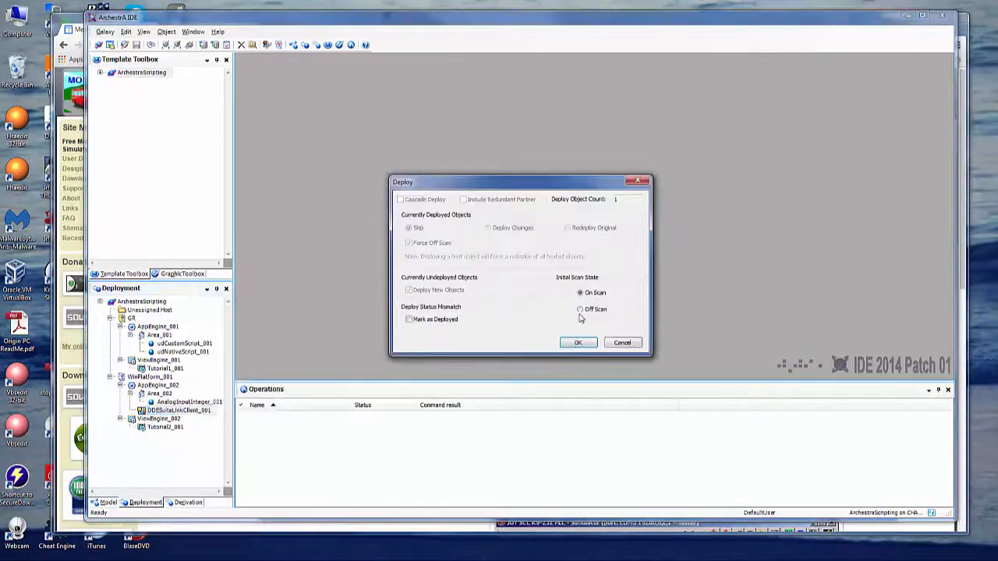
left_click(577, 343)
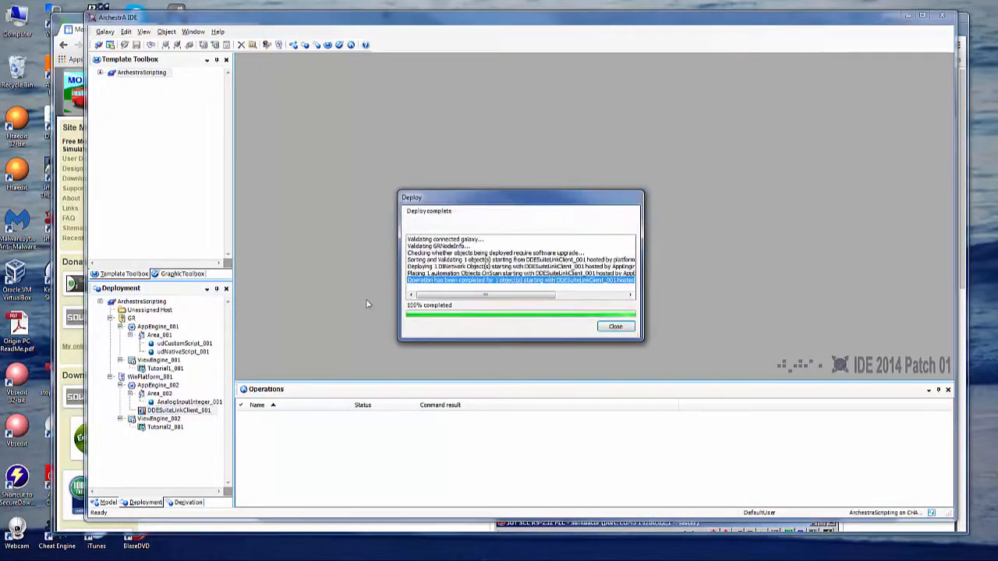
left_click(614, 328)
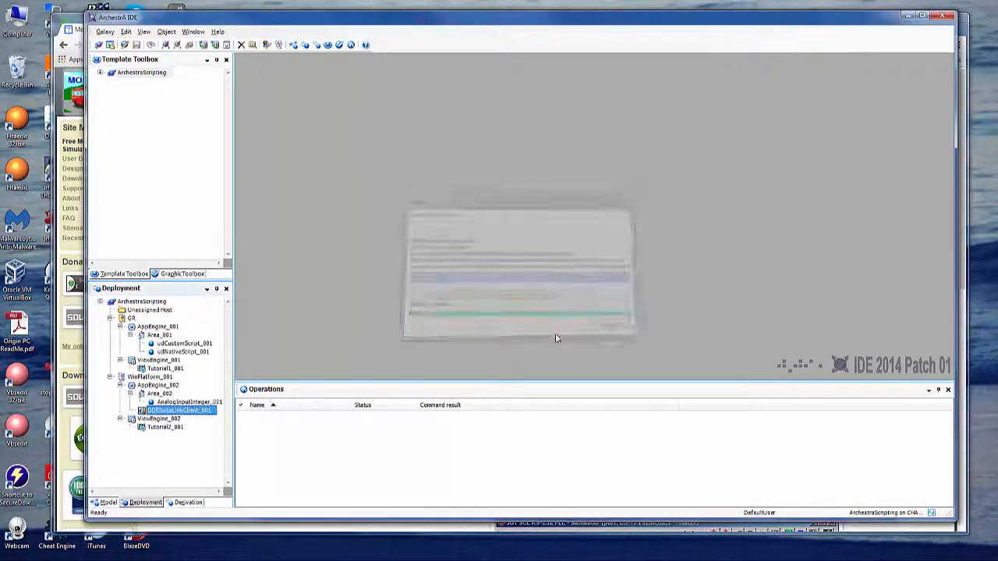
- View DDESuiteLinkClient_001 in Object Viewer and add its ConnectionStatus attribute to the watch list
right_click(188, 417)
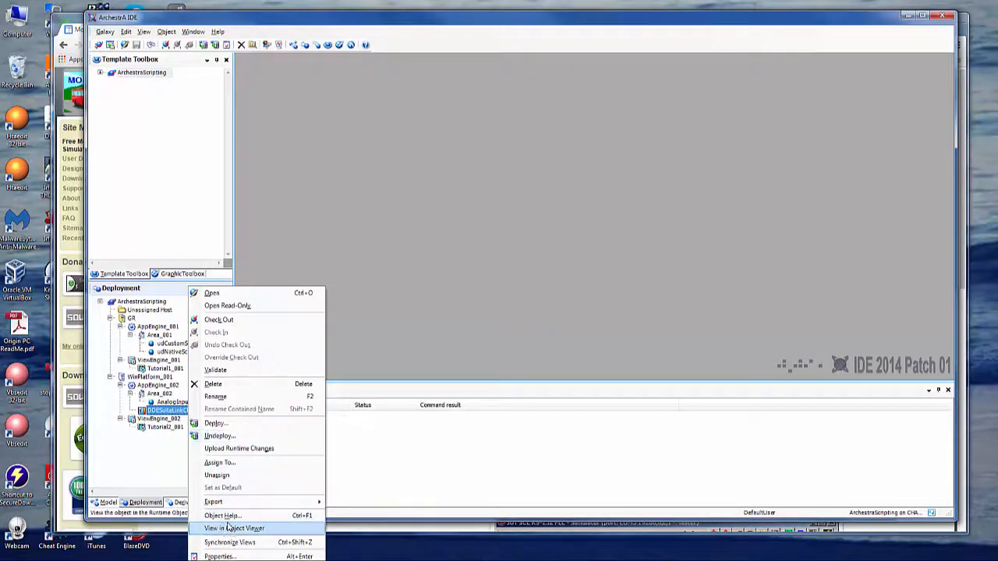
right_click(178, 411)
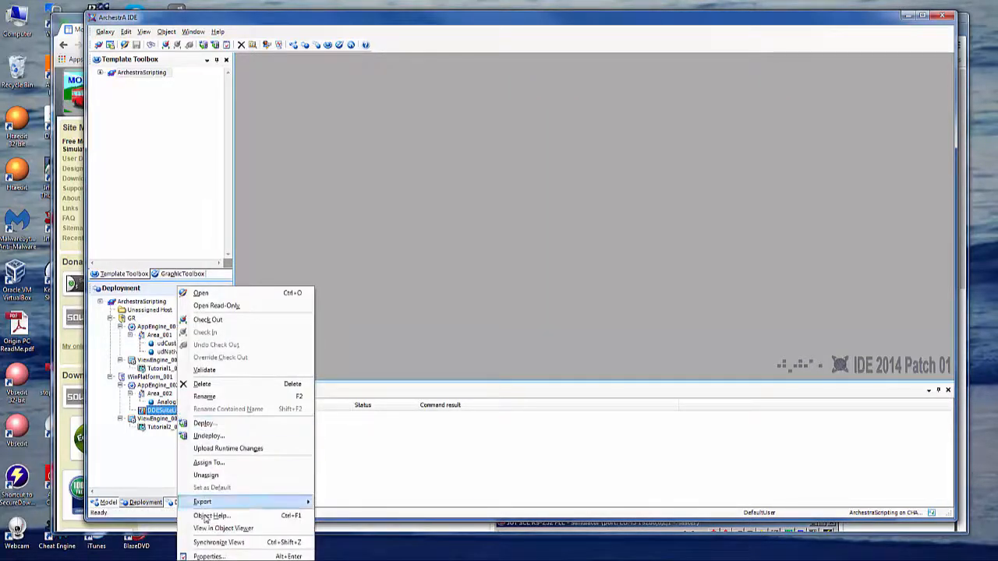
left_click(223, 528)
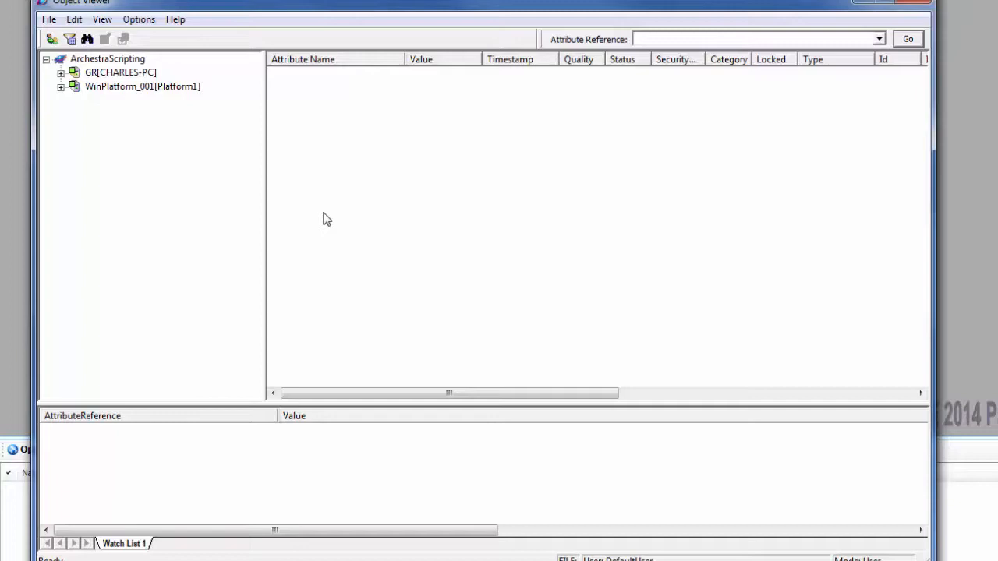
left_click(61, 87)
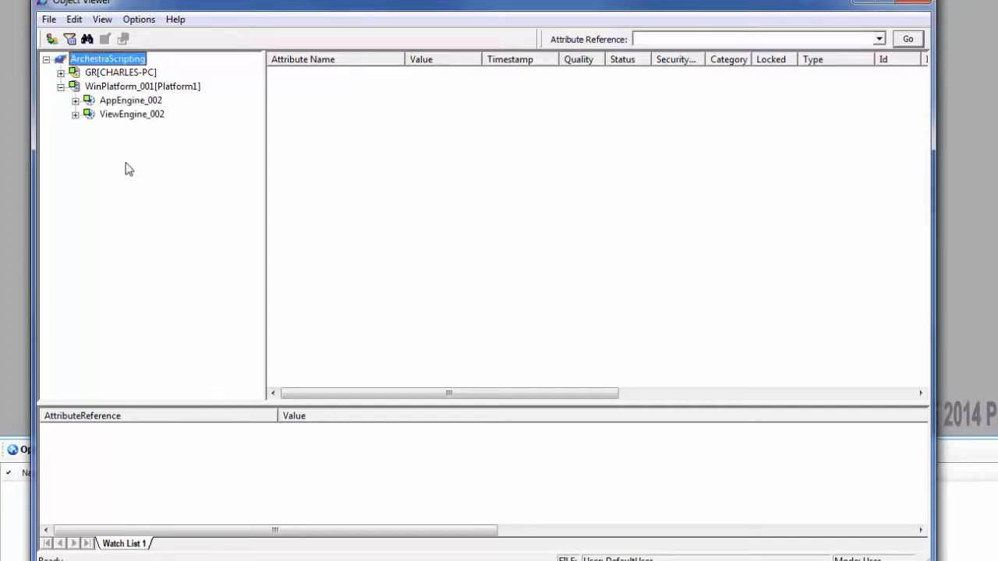
left_click(75, 101)
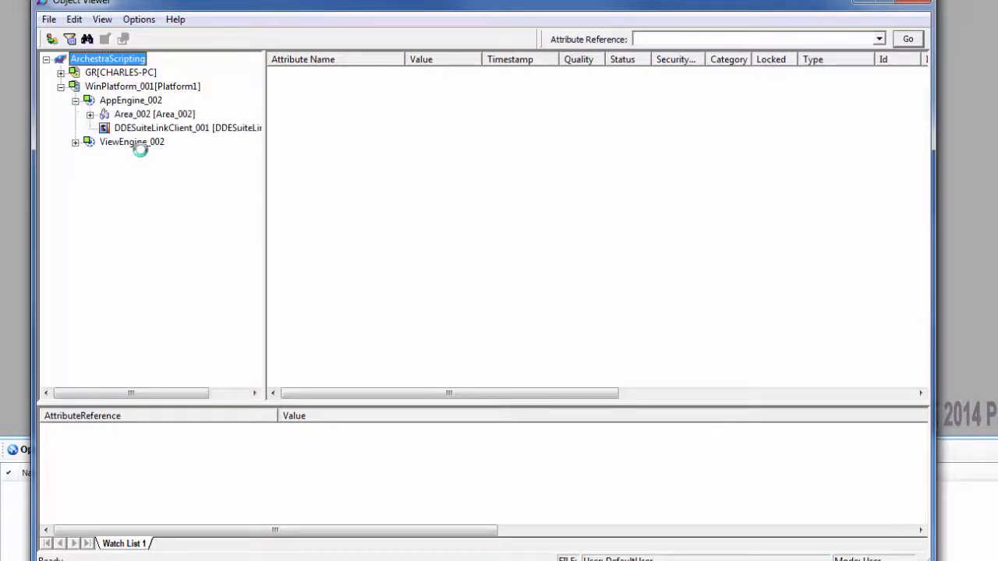
left_click(144, 128)
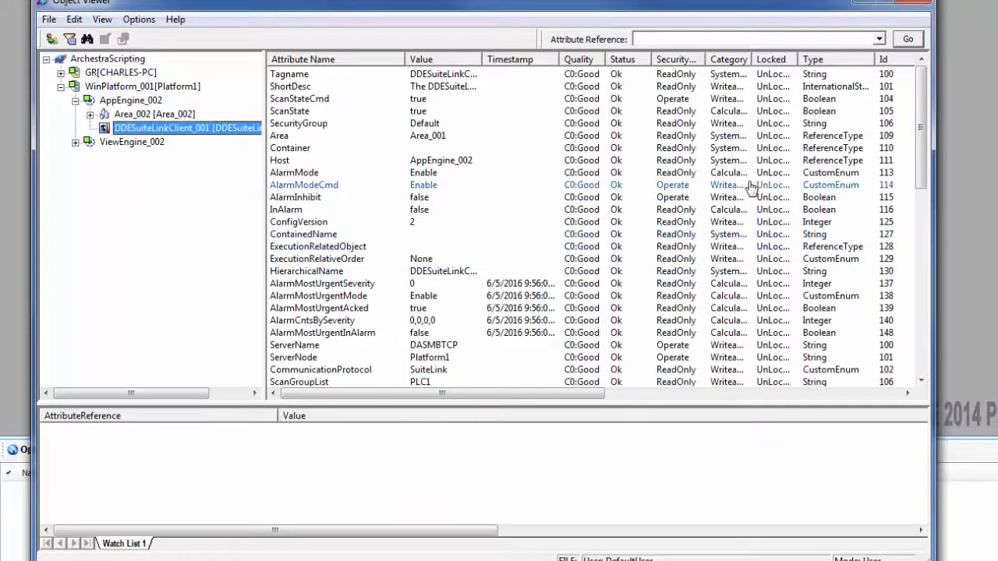
left_click_drag(920, 164, 920, 225)
left_click_drag(336, 246, 215, 396)
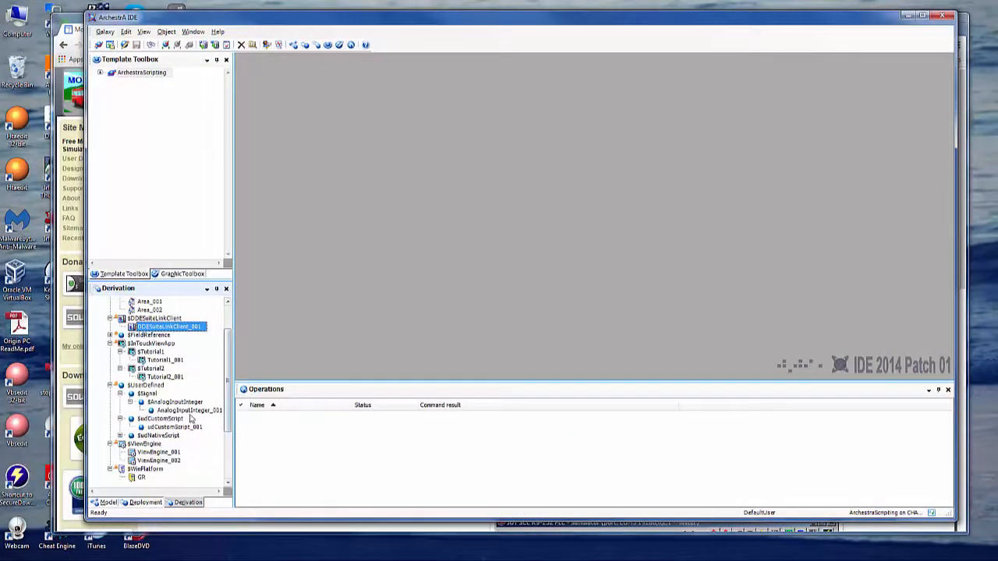
- Open AnalogInputInteger_001 for editing and set its inherited PV attribute's input source to DDESuiteLinkClient_001.PLC1.400031
right_click(189, 411)
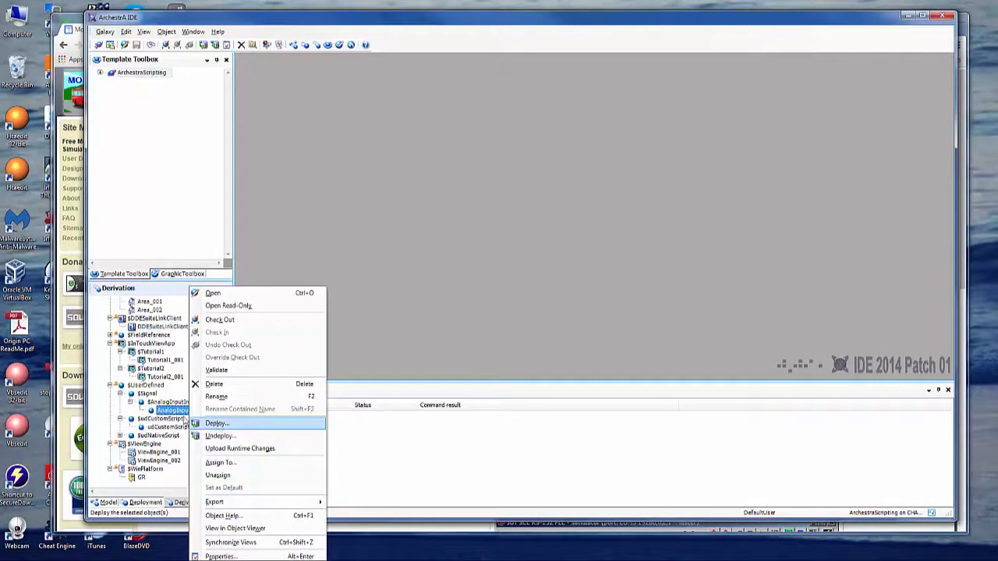
left_click(217, 425)
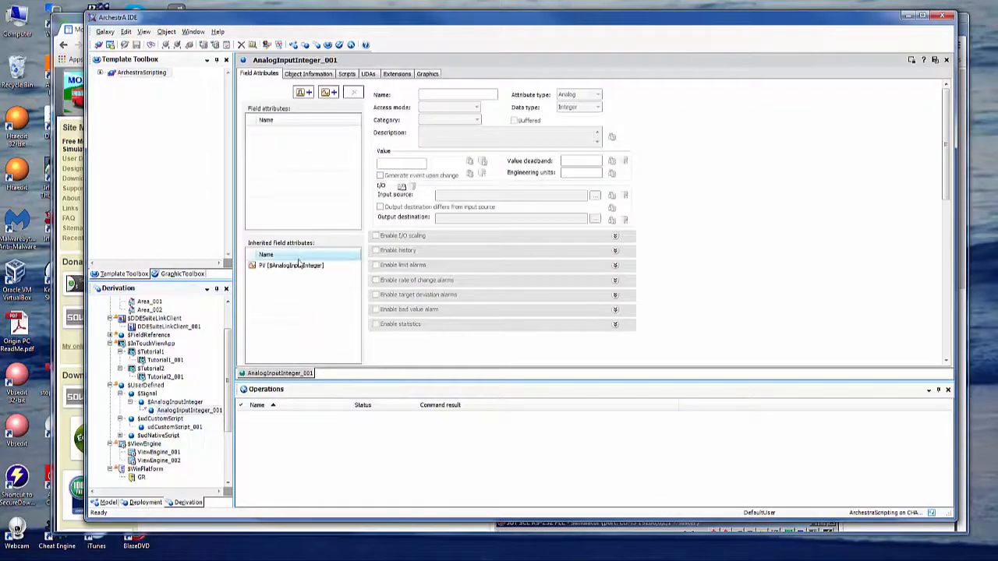
left_click(299, 264)
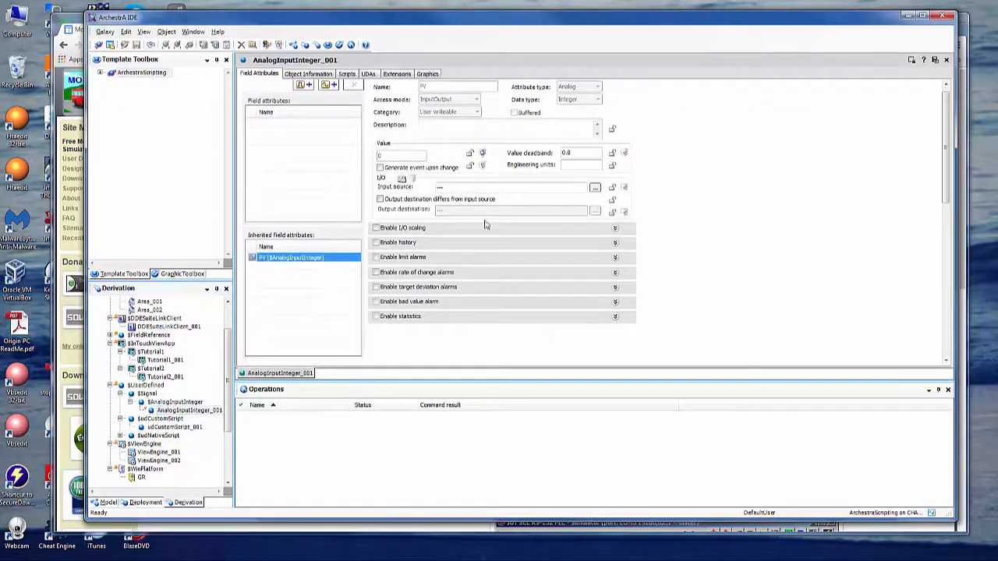
left_click(442, 188)
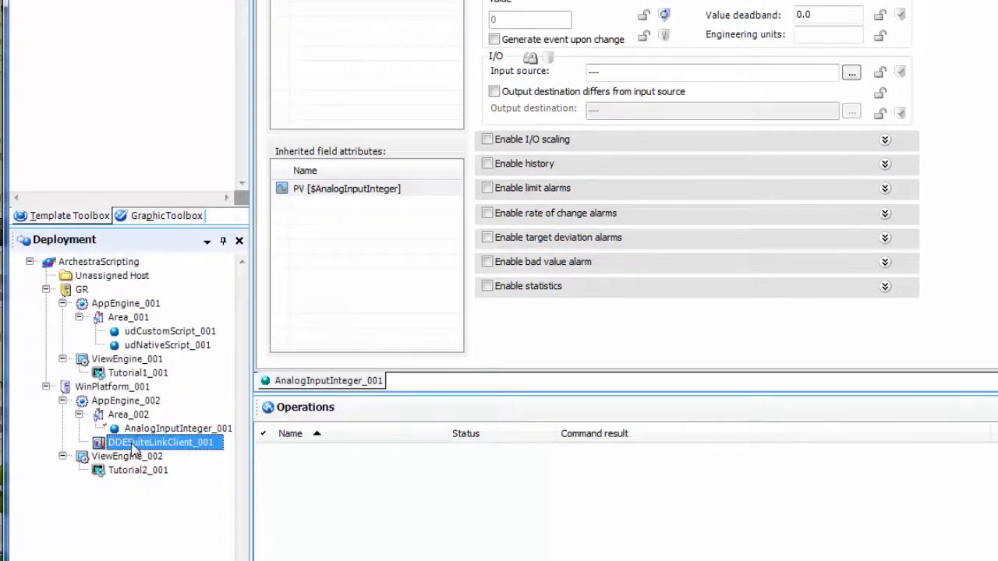
right_click(134, 448)
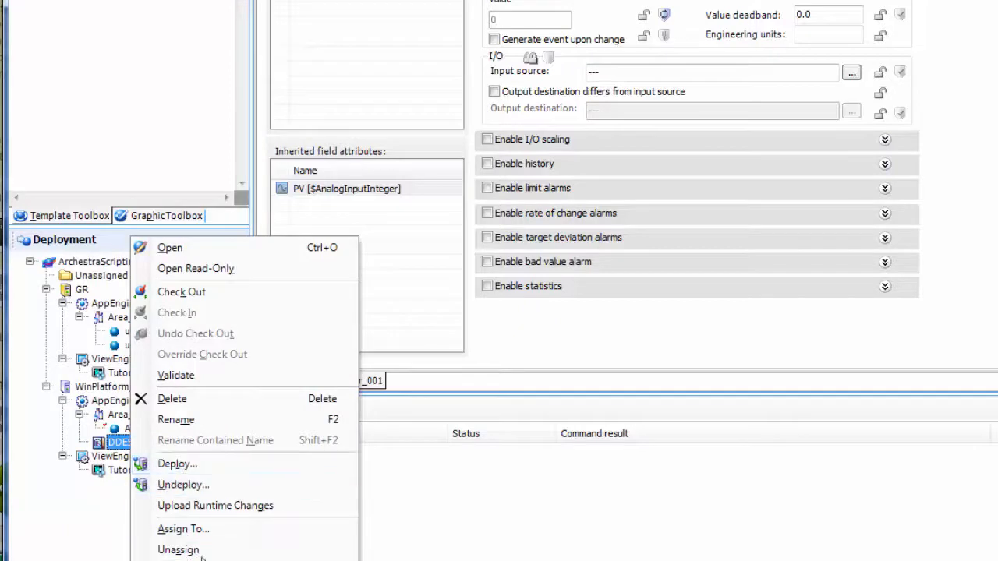
left_click(198, 422)
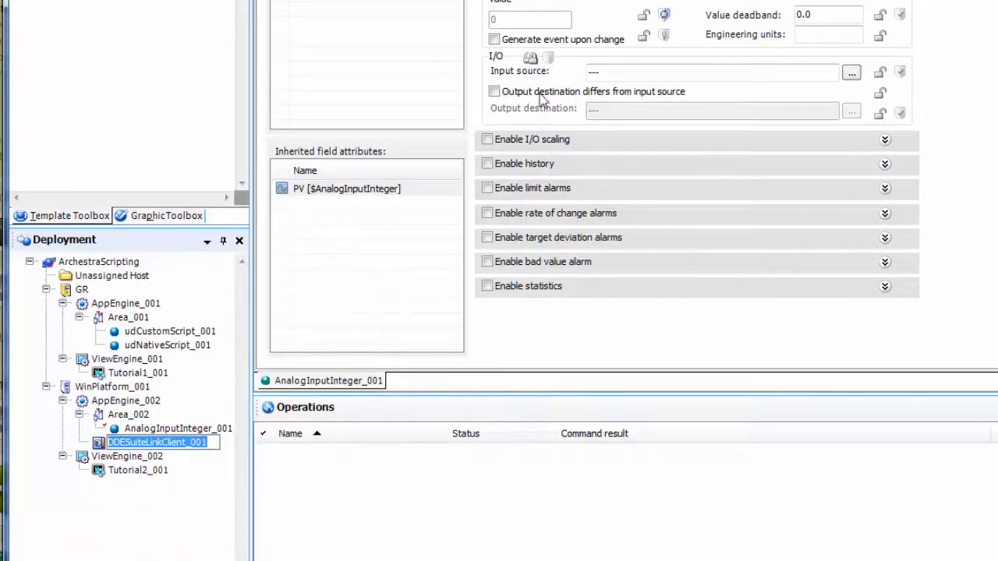
left_click_drag(617, 72, 570, 75)
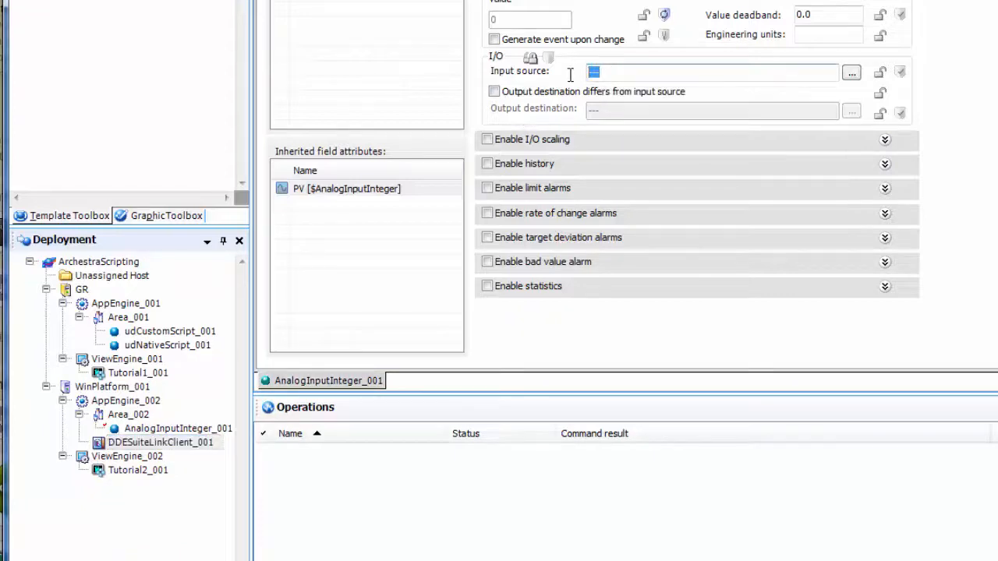
key("ctrl+v")
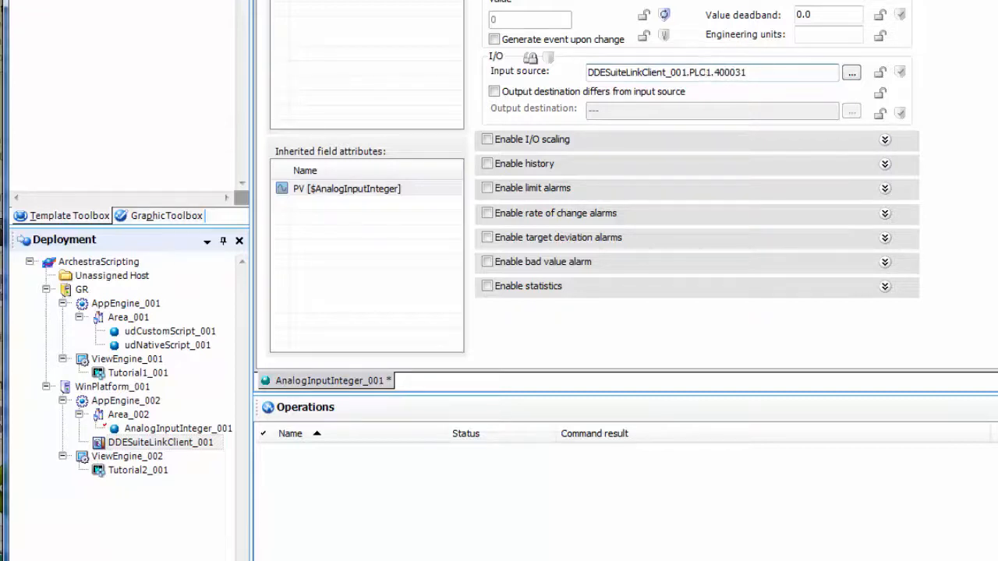
- Close AnalogInputInteger_001 with its changes saved and deploy it
left_click(997, 1)
left_click(648, 295)
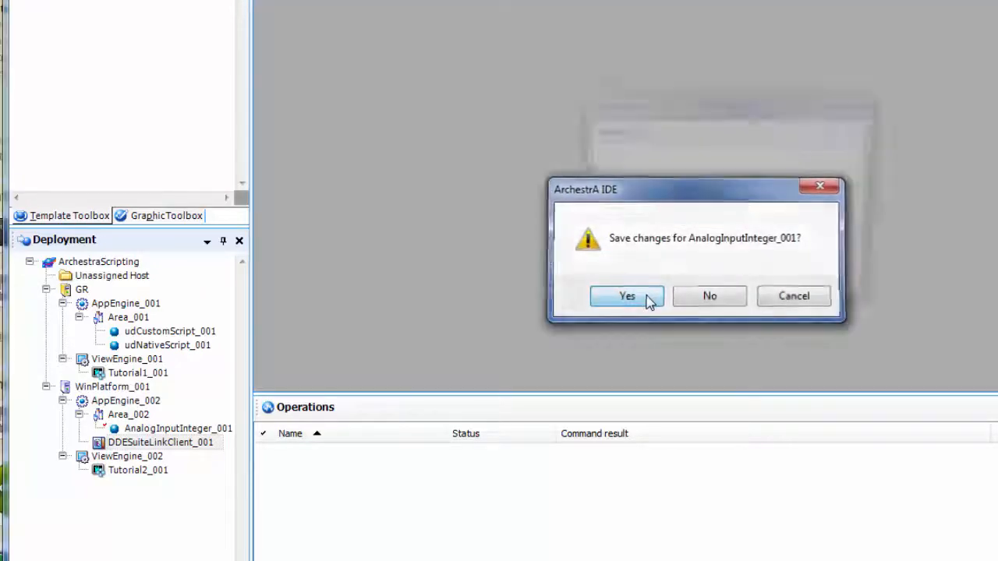
left_click(762, 291)
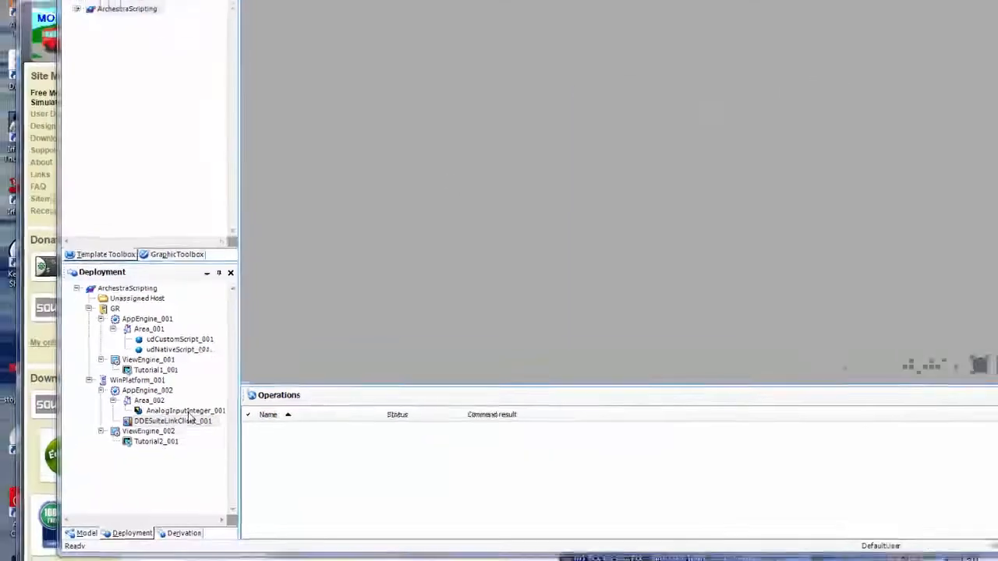
left_click(178, 429)
right_click(187, 404)
left_click(234, 421)
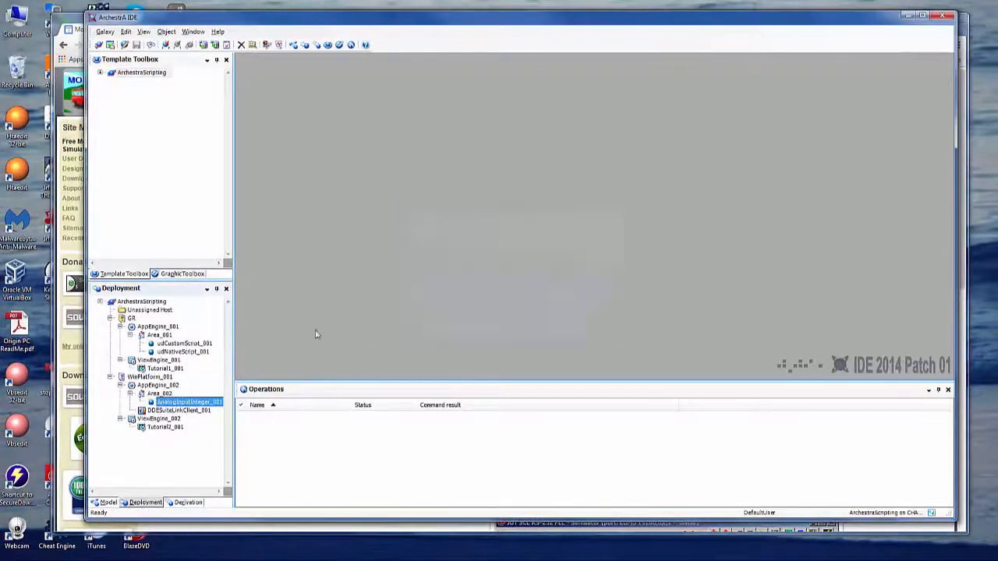
- View AnalogInputInteger_001 in Object Viewer and add its PV attribute to the watch list
right_click(193, 404)
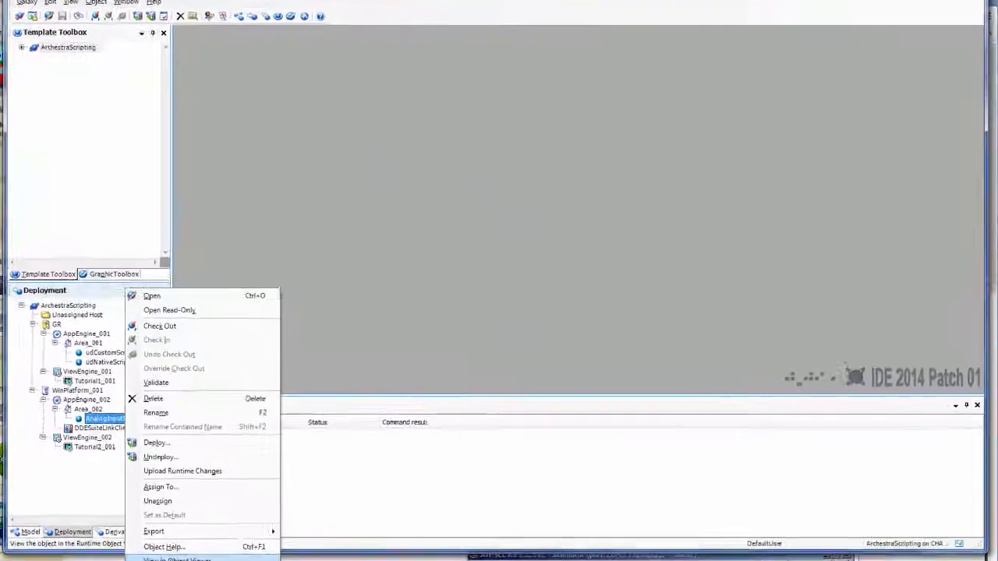
left_click(238, 528)
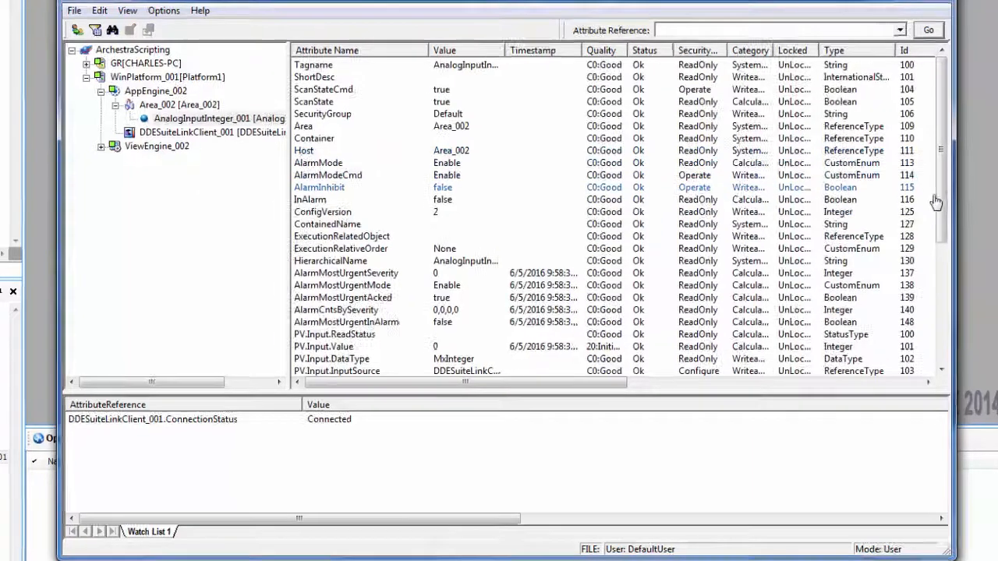
scroll(936, 203, "down", 5)
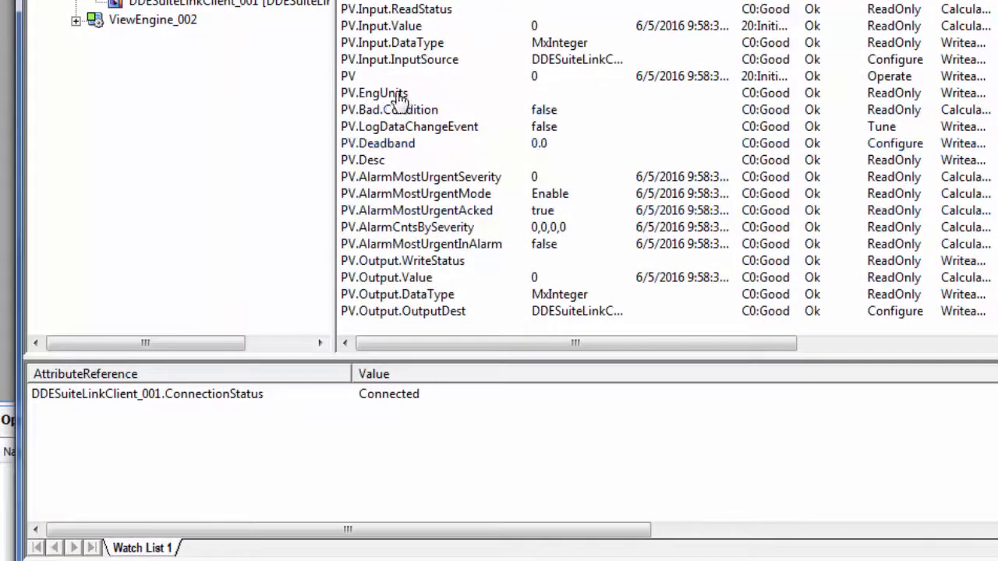
left_click_drag(351, 75, 368, 436)
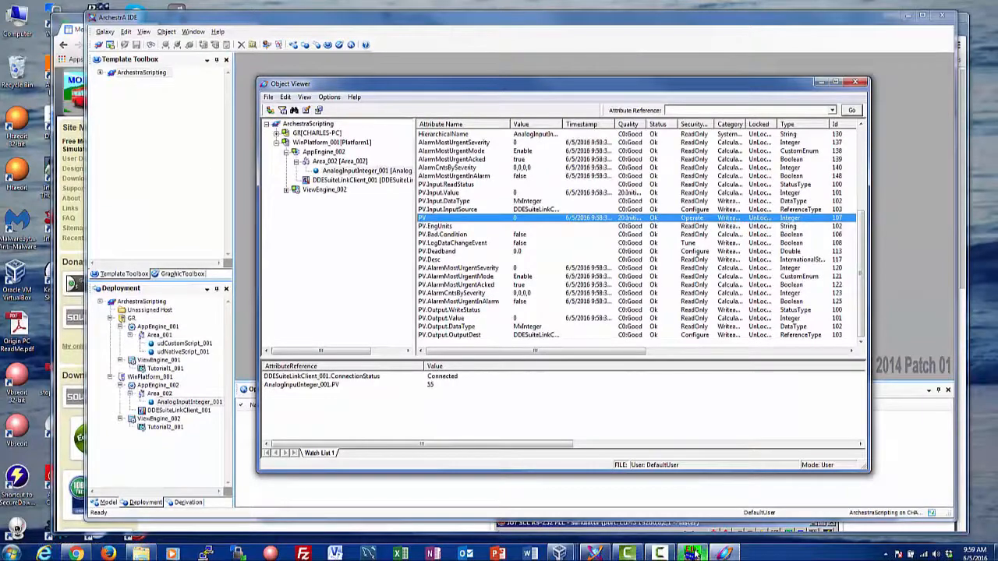
- Switch to the MODBUS PLC simulator, place it beside the watch list and set holding register 400031 to 75
mouse_move(691, 553)
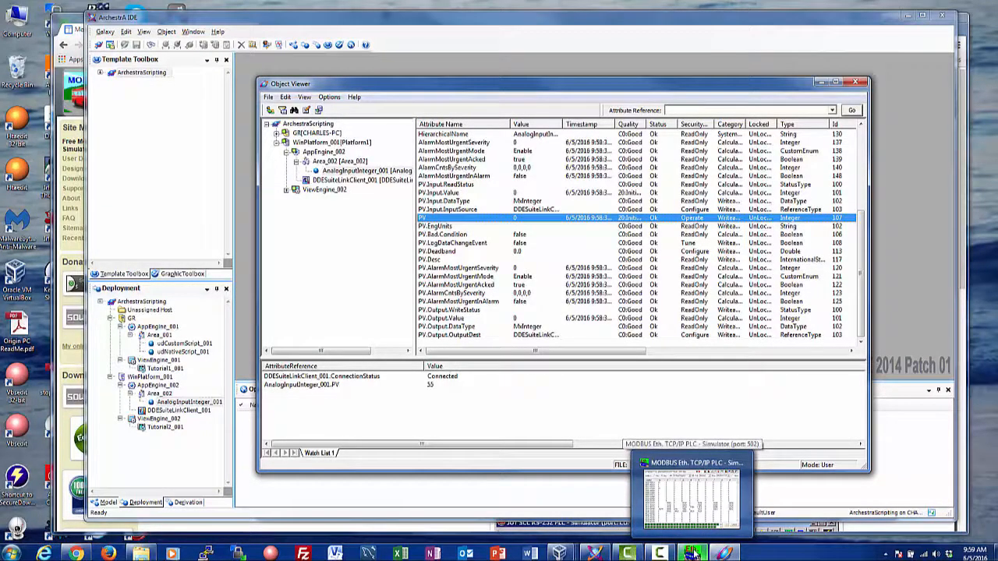
left_click(691, 553)
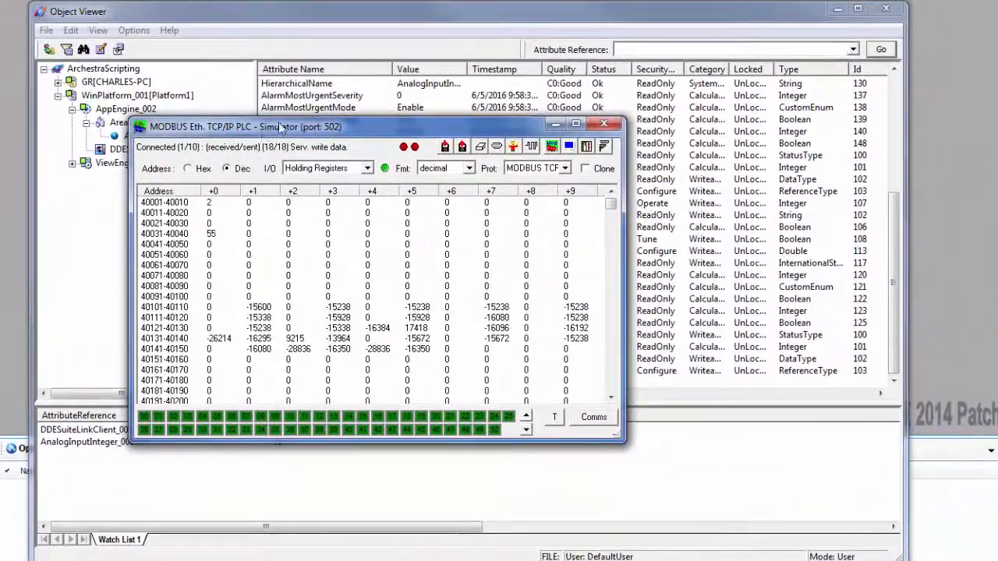
left_click_drag(281, 127, 645, 4)
double_click(575, 113)
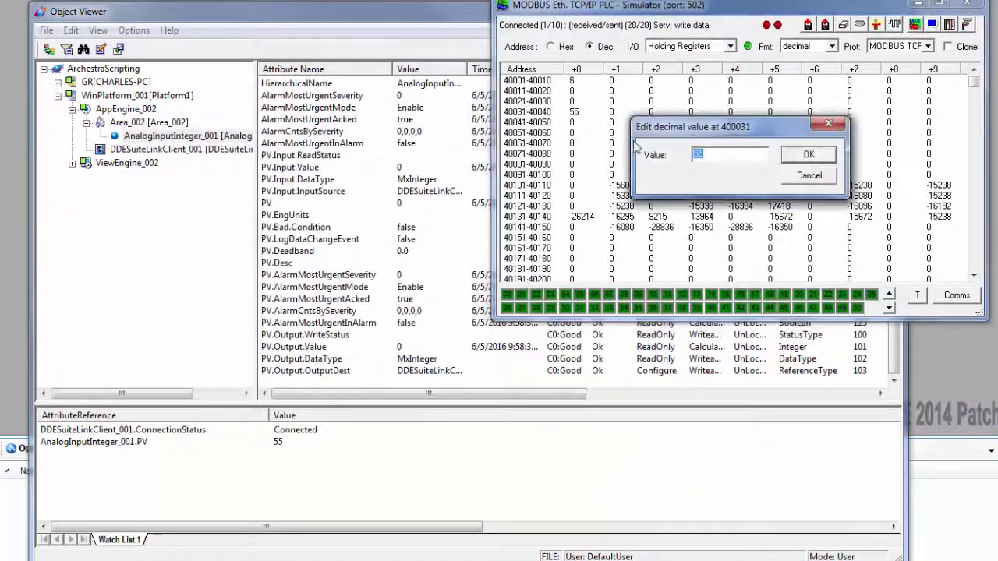
key("Return")
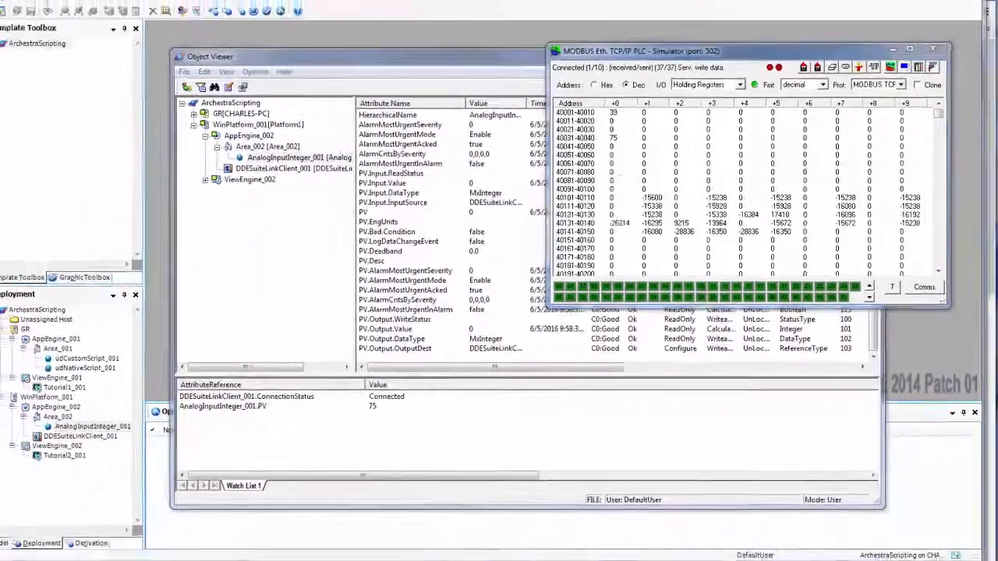
- Switch to the Platform1 virtual machine, close Task Manager and examine the DASMBTCP diagnostics for device group PLC1
mouse_move(560, 553)
left_click(561, 499)
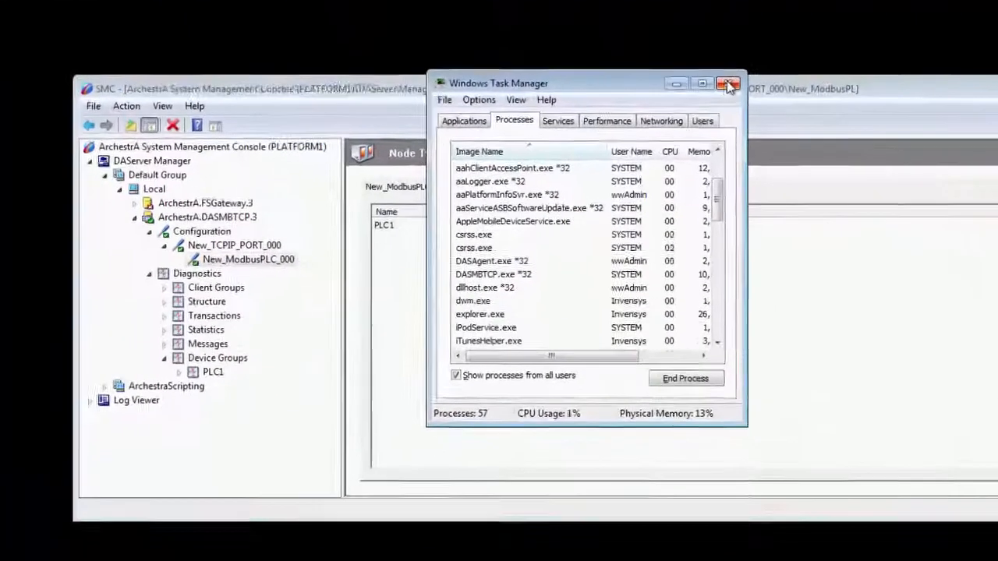
left_click(709, 106)
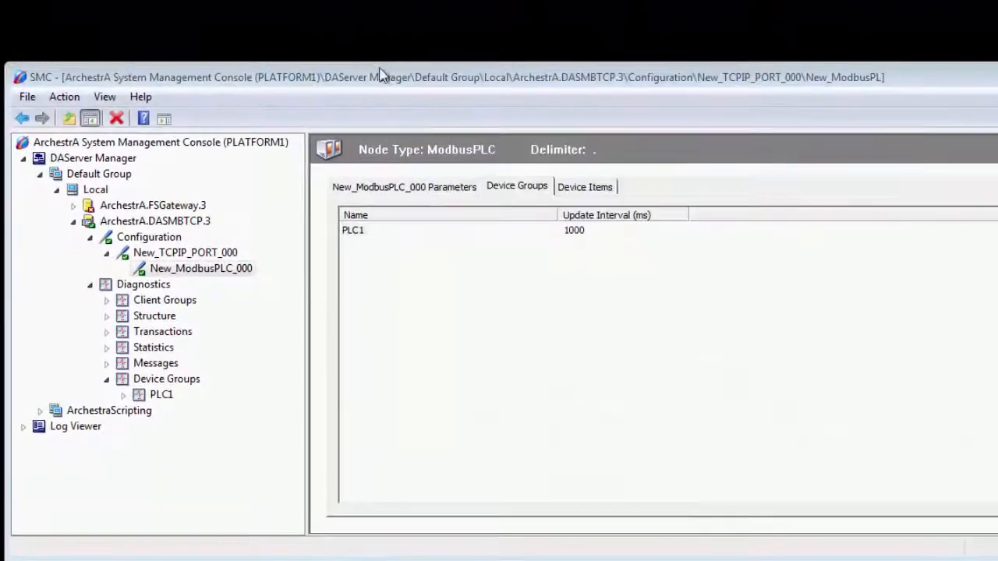
left_click(164, 395)
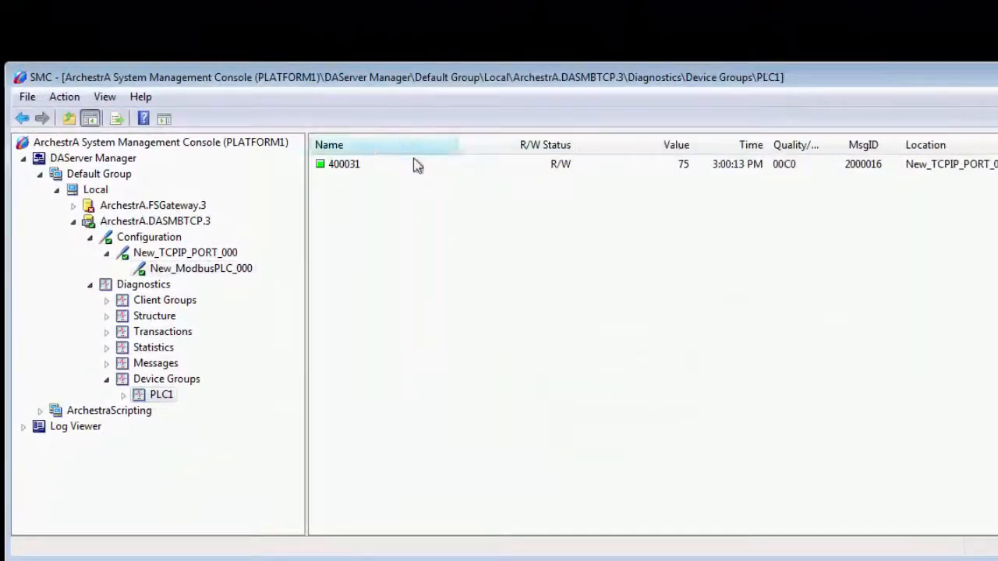
left_click(165, 395)
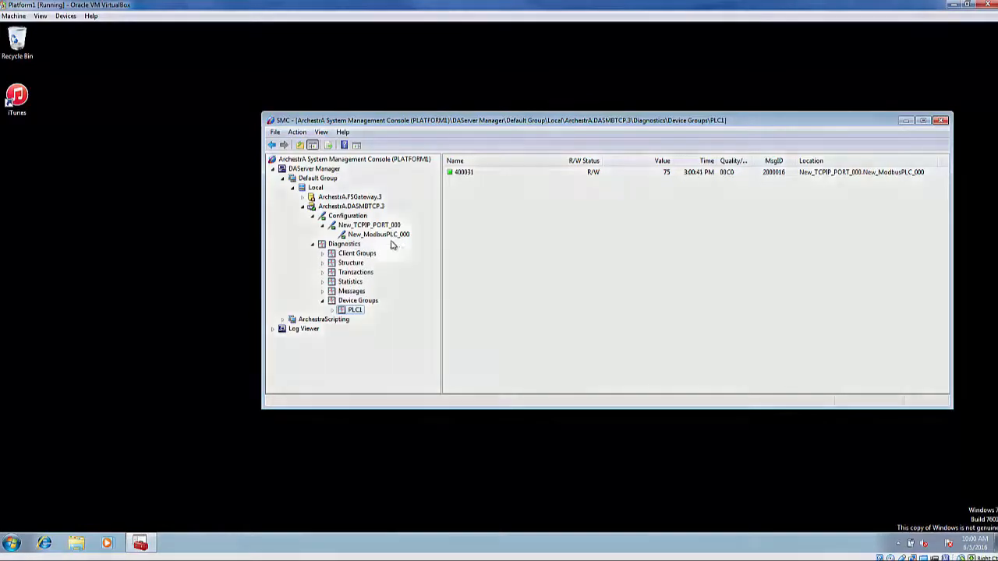
left_click(378, 234)
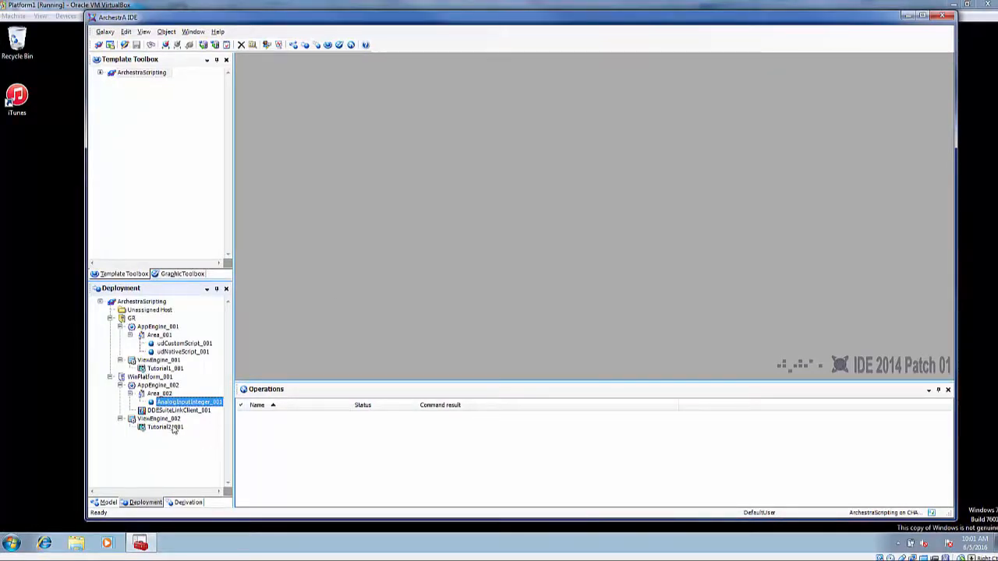
- Create a graphic toolset named Tutorial2 under the ArchestraScripting galaxy in the Graphic Toolbox
left_click(181, 274)
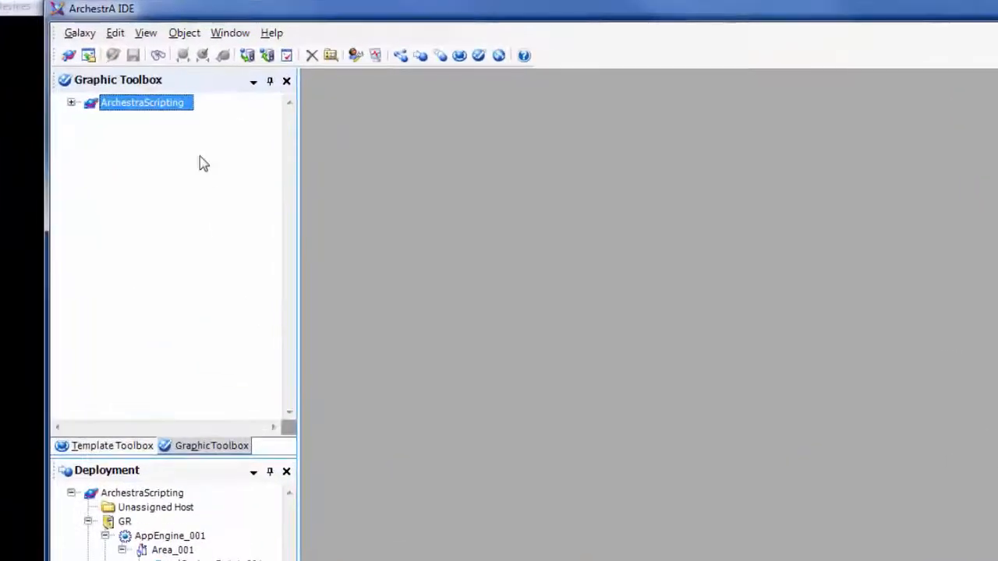
left_click(84, 88)
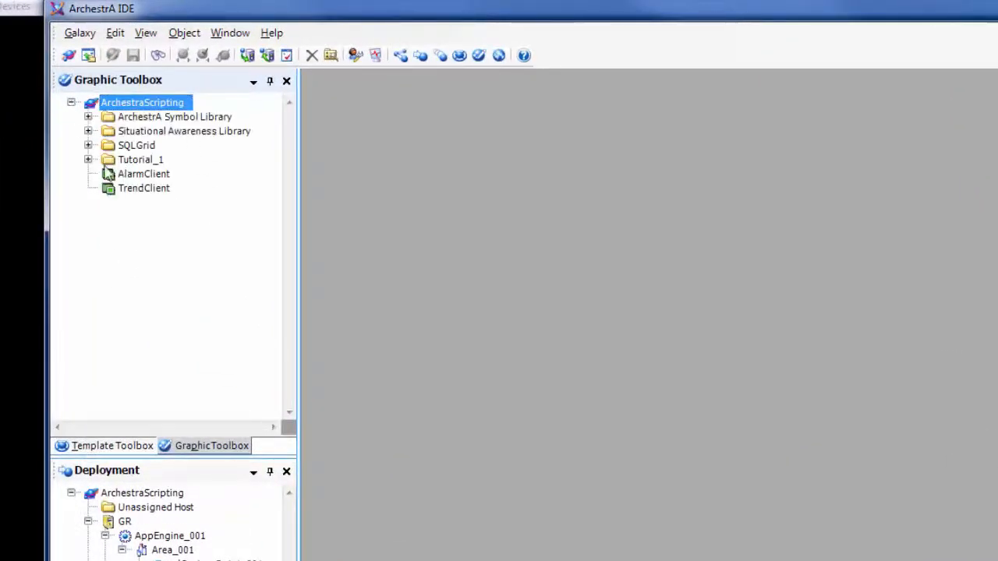
right_click(147, 109)
mouse_move(214, 212)
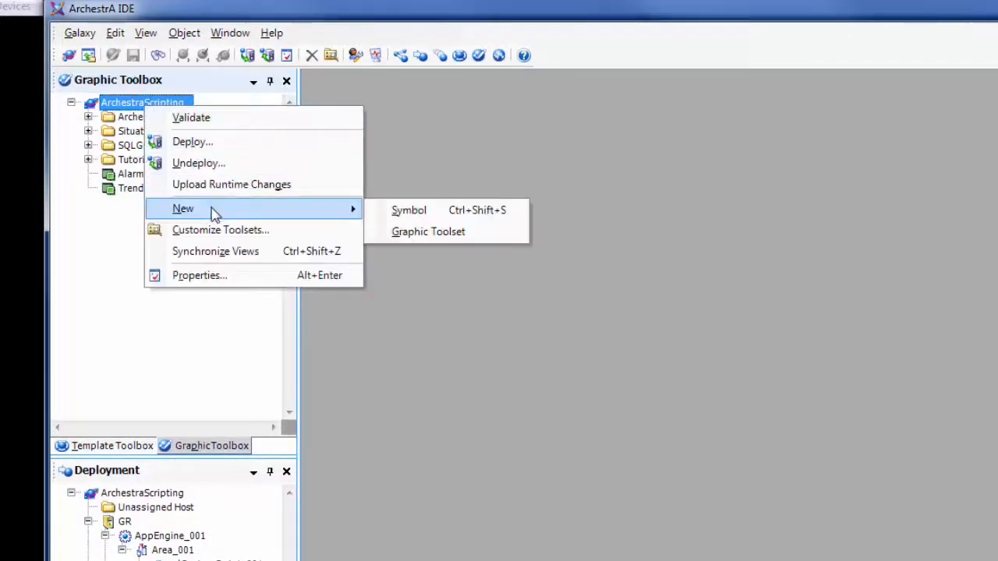
left_click(412, 231)
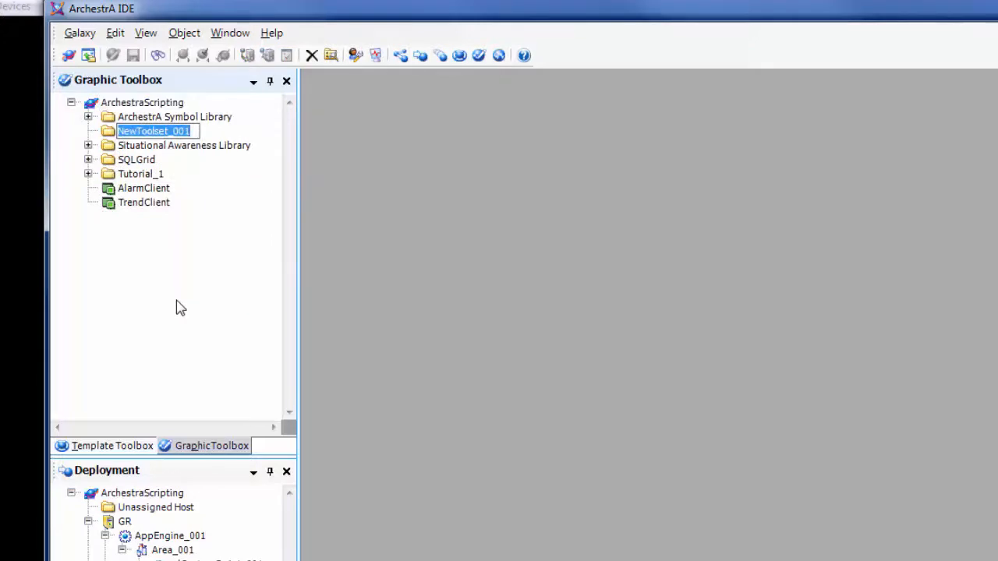
type("Tutori")
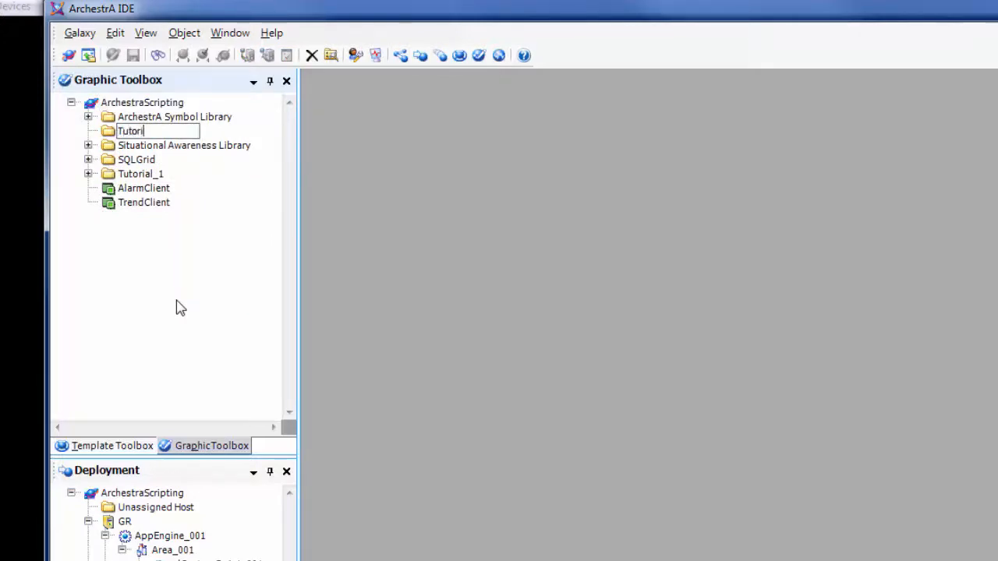
type("al2")
key("Return")
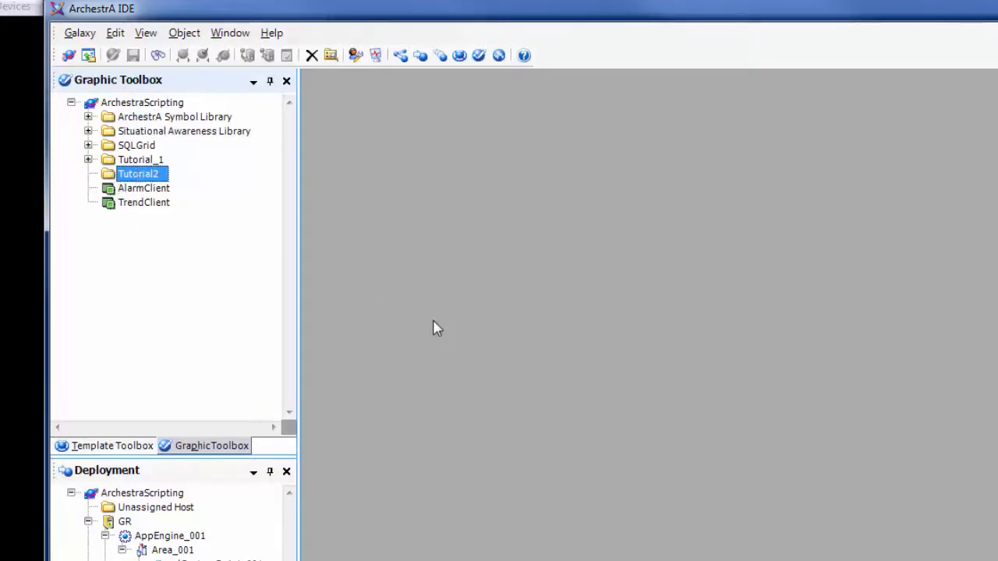
- Create a symbol named ReadInteger in the Tutorial2 toolset and open it for editing
right_click(138, 173)
mouse_move(251, 257)
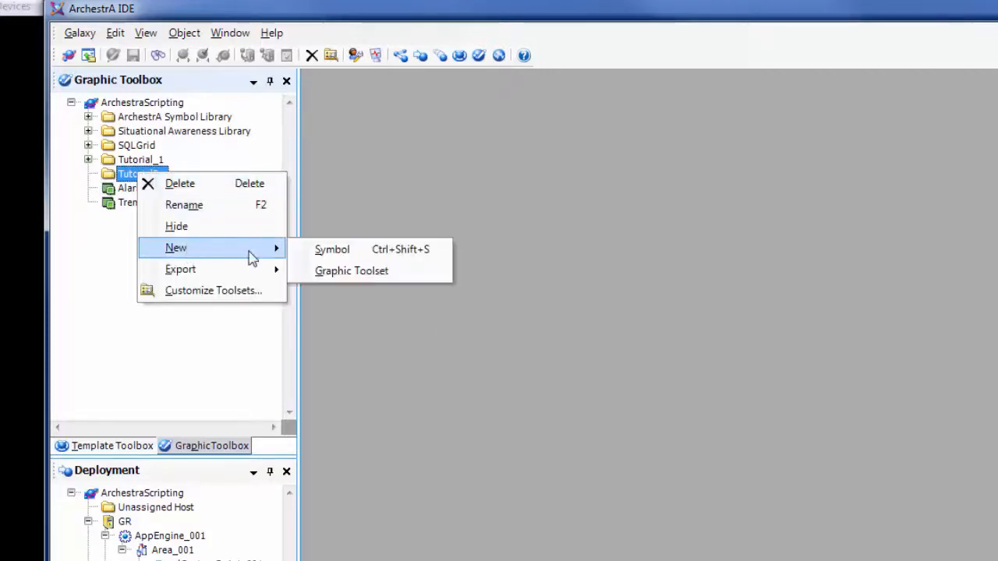
left_click(323, 255)
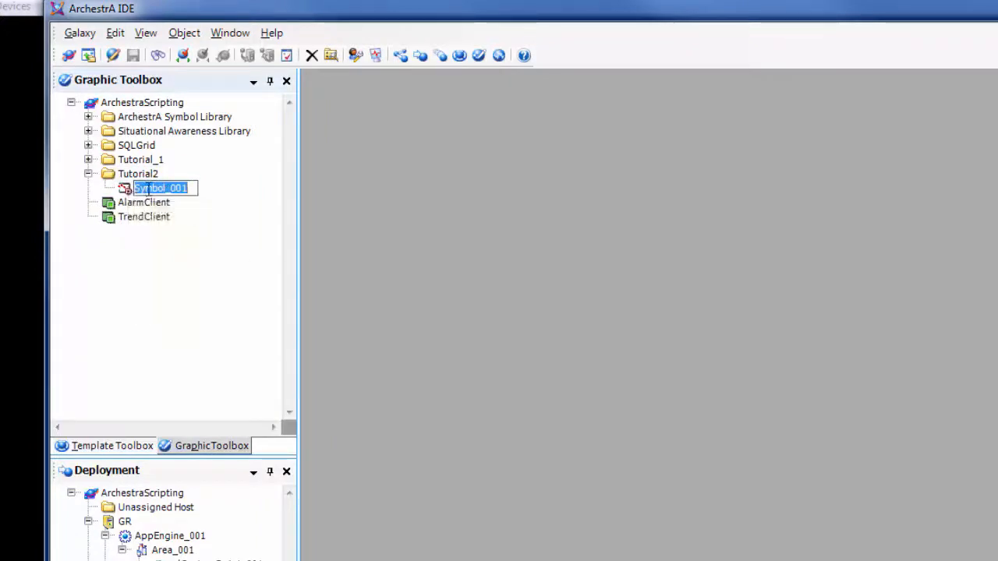
type("Read")
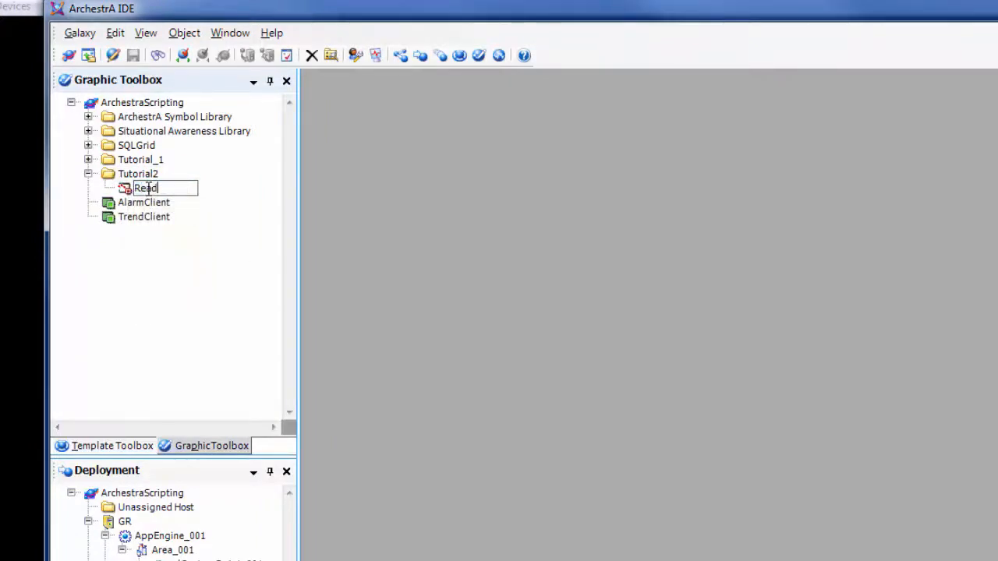
type("Integer")
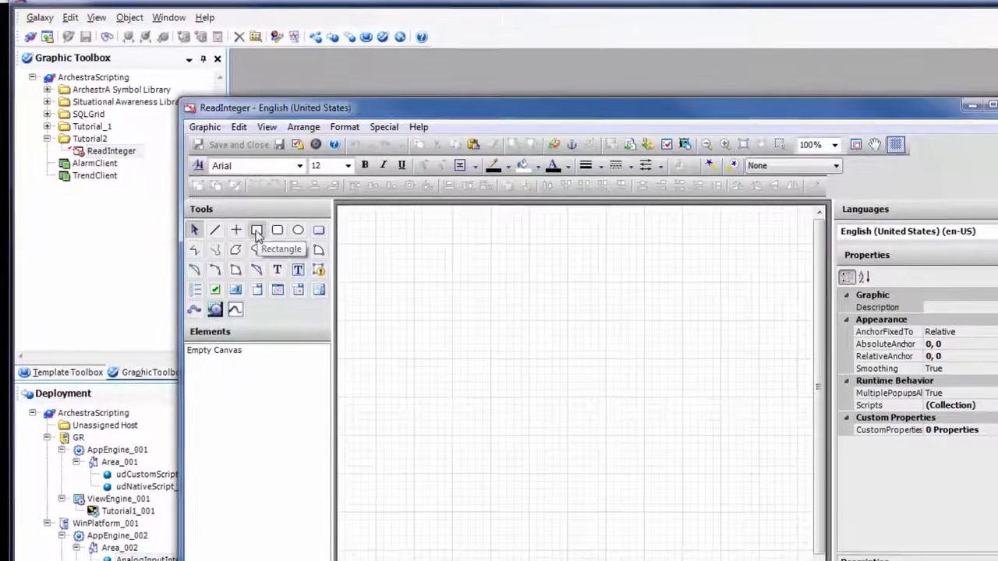
- Draw a rectangle about 200 wide and 50 high near the top of the ReadInteger canvas and place the text # inside it
left_click(258, 230)
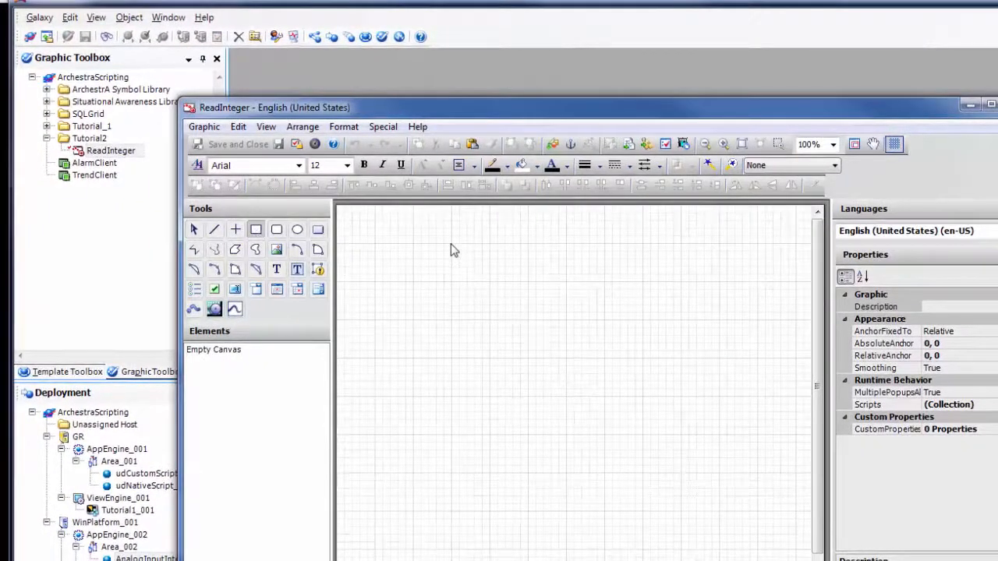
mouse_move(451, 243)
left_mouse_down()
mouse_move(590, 287)
mouse_move(605, 282)
left_mouse_up()
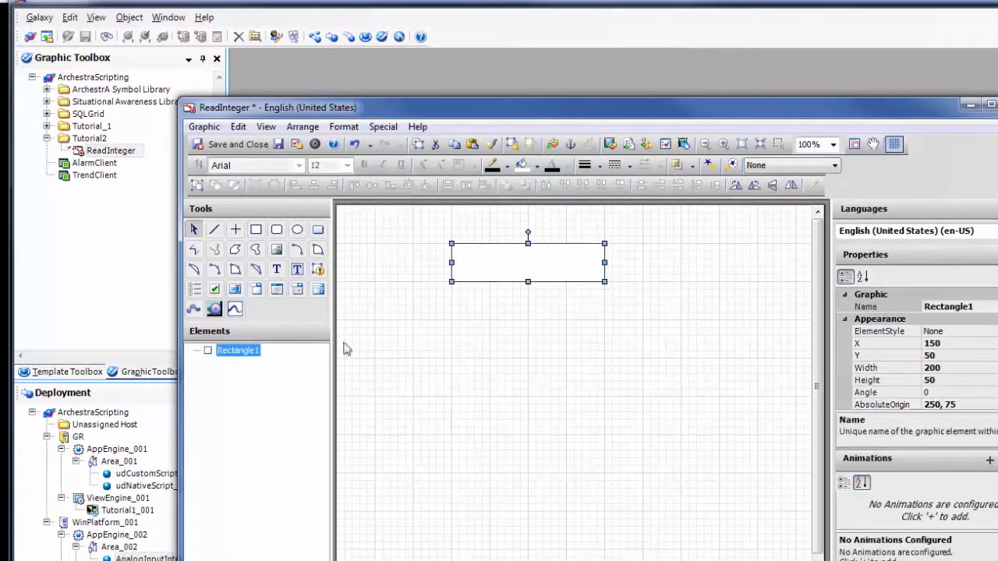
left_click(277, 270)
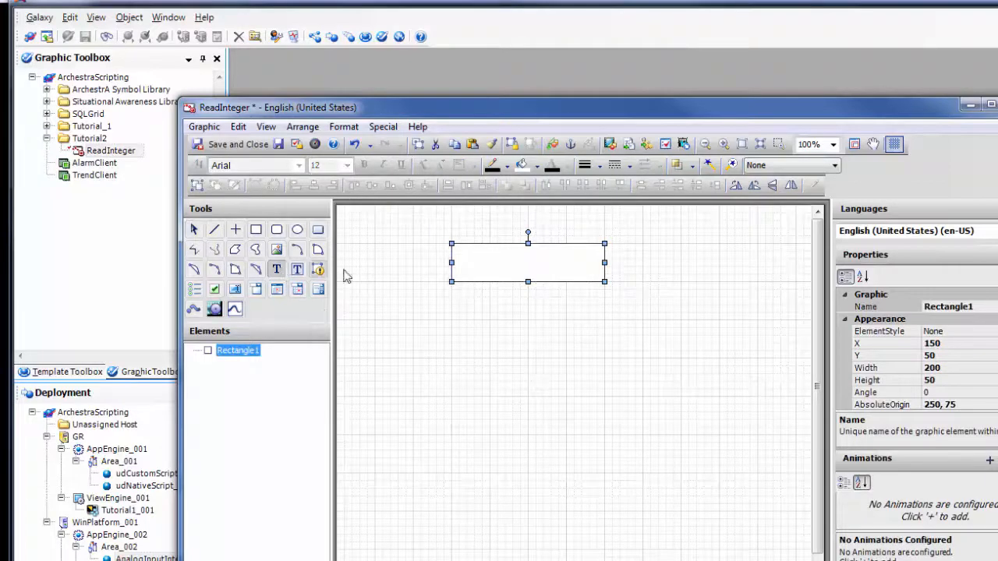
left_click(522, 267)
type("#")
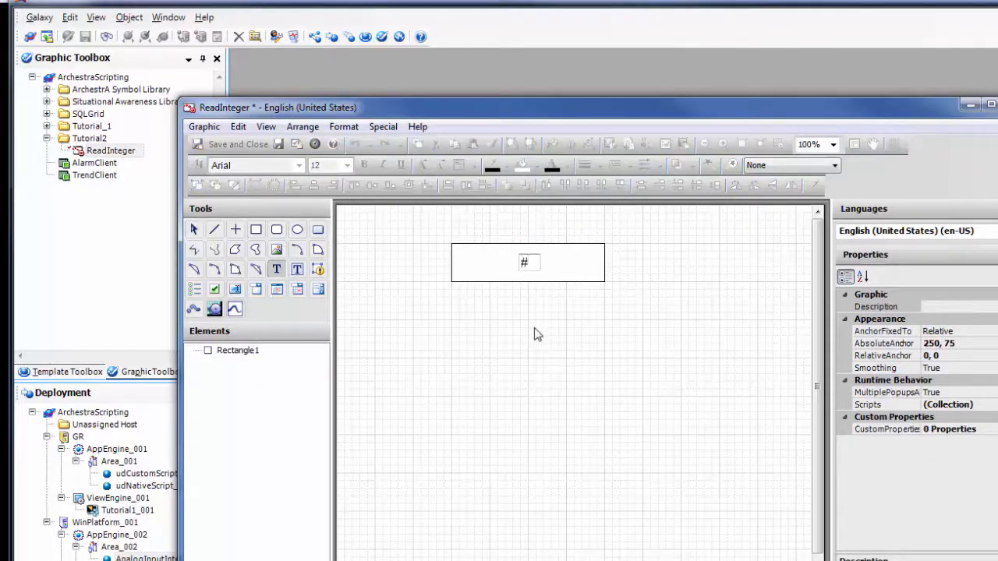
left_click(523, 316)
- Align the center points of the # text and the rectangle
left_click(524, 267)
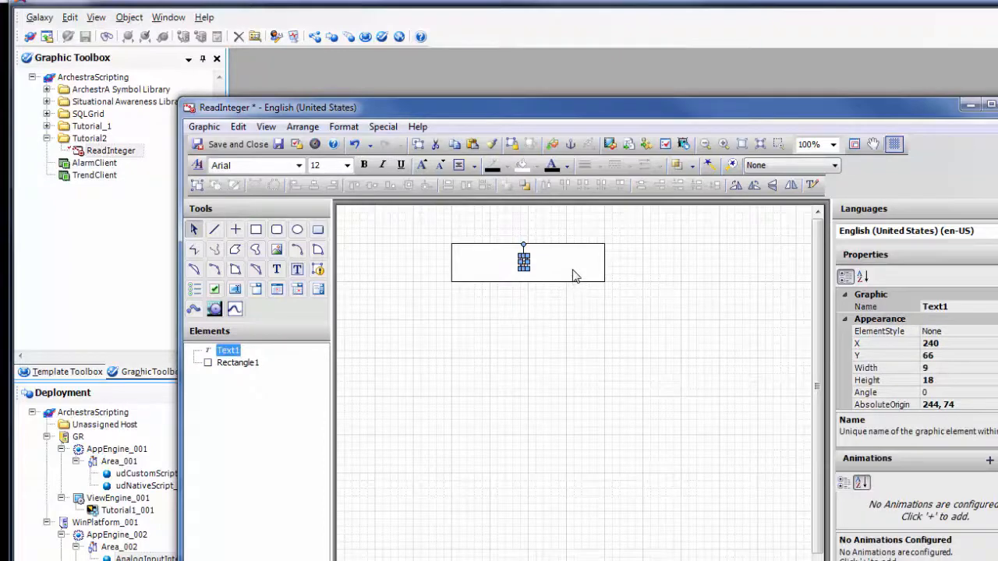
left_click(573, 275, "shift")
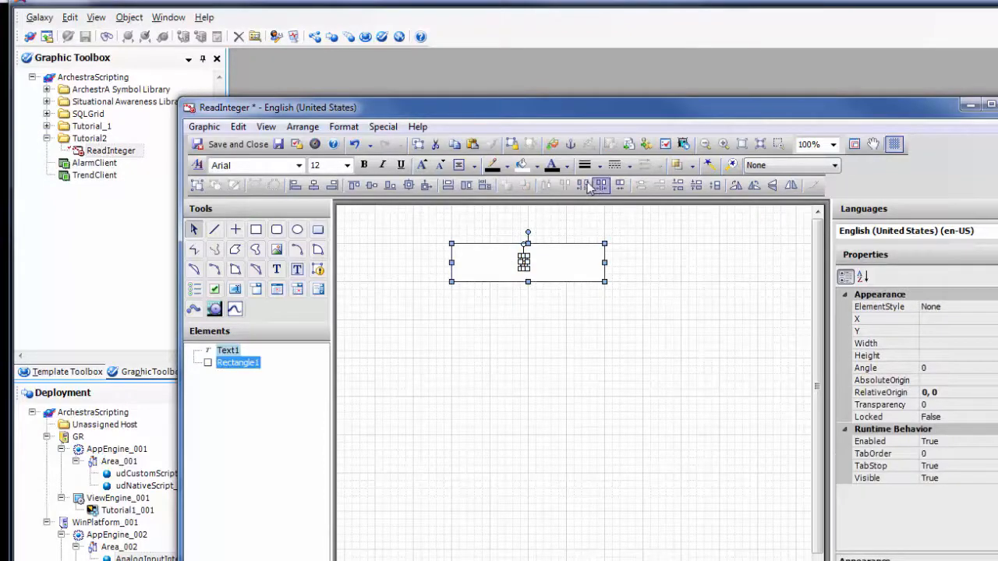
left_click(426, 185)
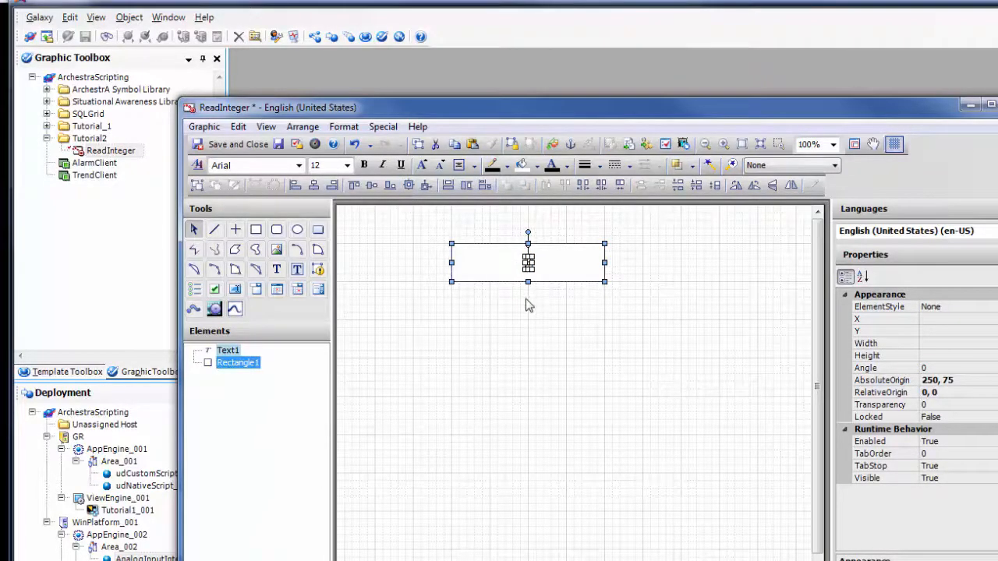
left_click(528, 305)
- Format the # text as bold, font size 15, with middle-center alignment
left_click(530, 265)
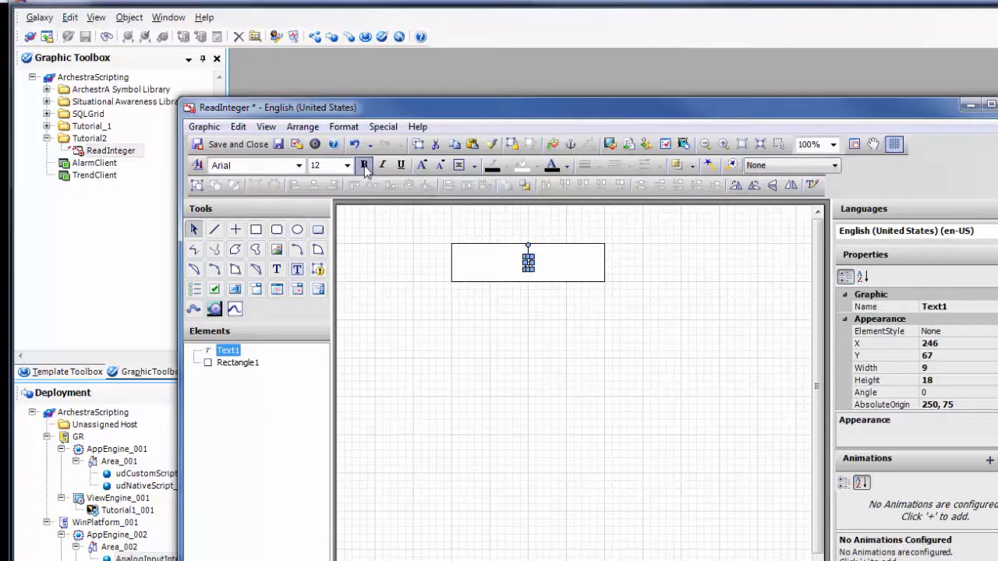
left_click(422, 164)
left_click(422, 165)
left_click(422, 164)
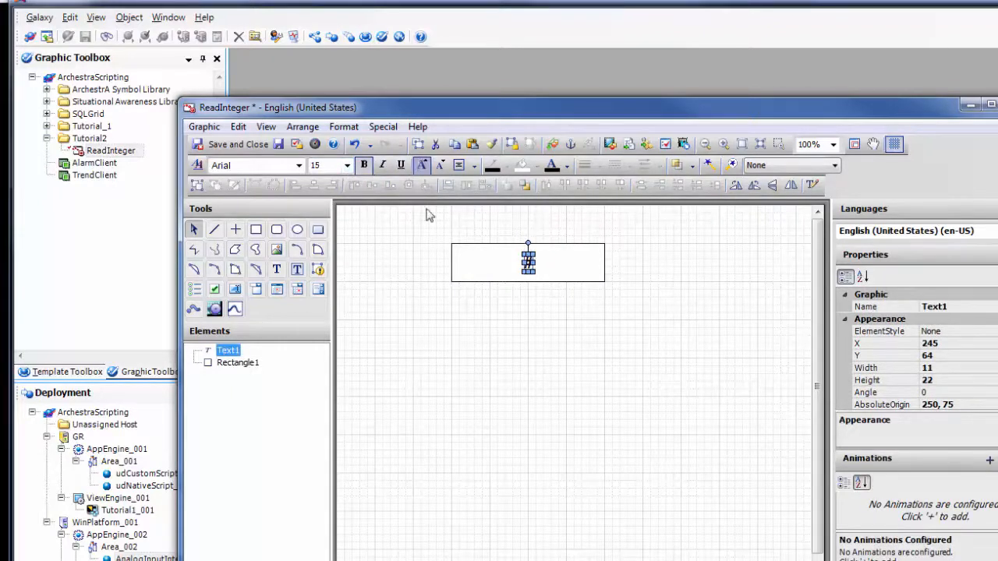
left_click(474, 166)
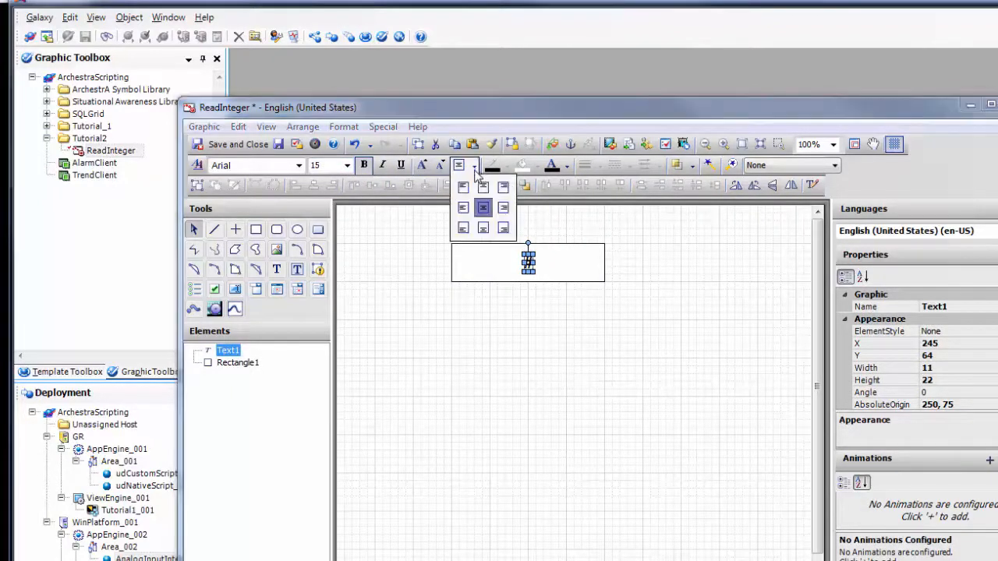
left_click(483, 207)
left_click(529, 386)
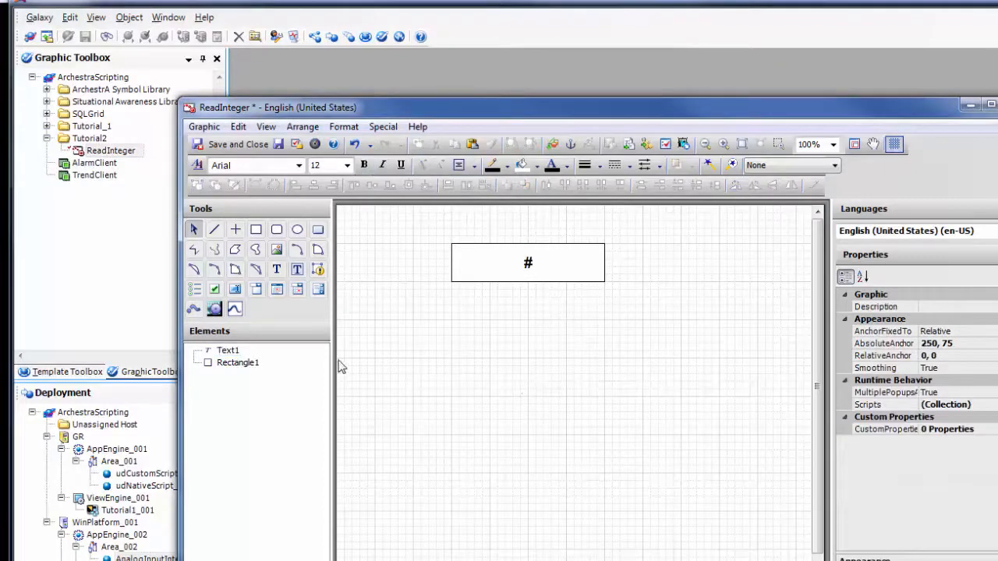
- Give the # text an analog Value Display animation with a Me. reference as its expression, and check in ReadInteger without a comment
right_click(236, 352)
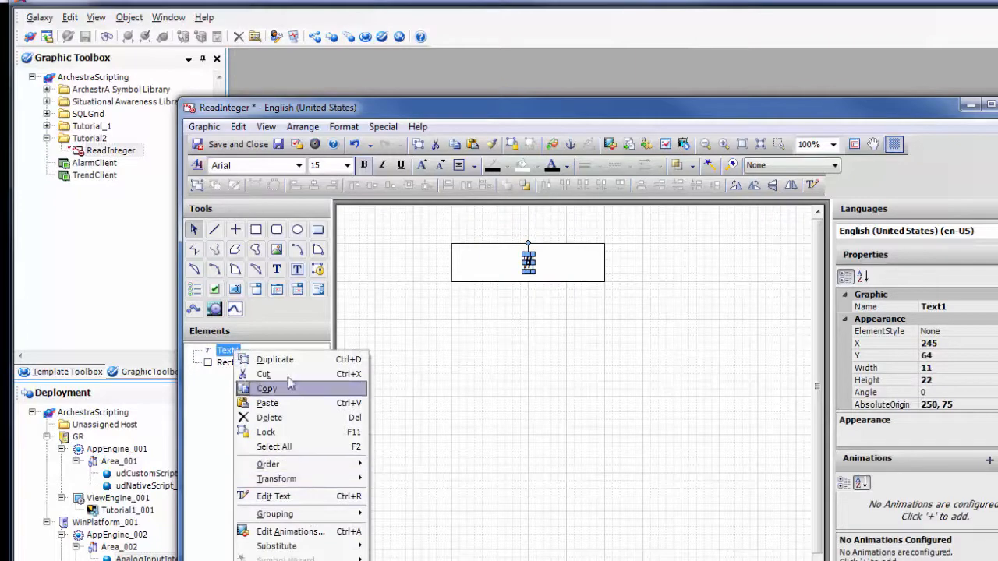
left_click(261, 531)
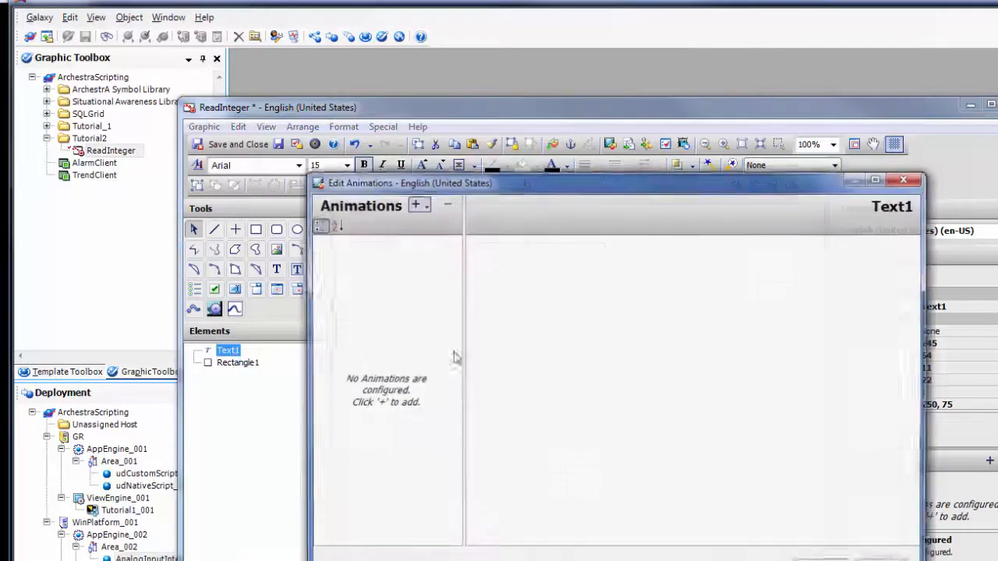
left_click(414, 204)
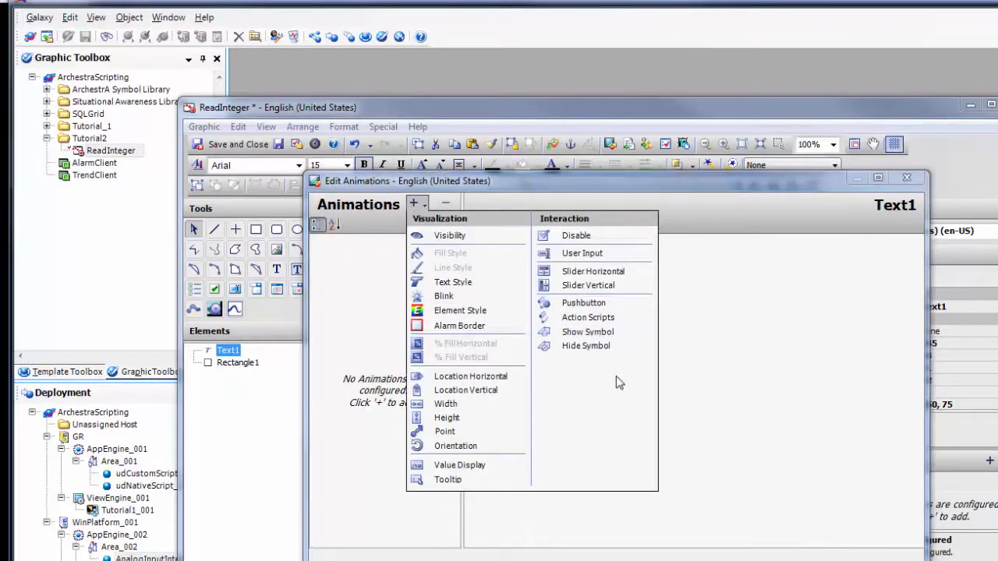
left_click(462, 466)
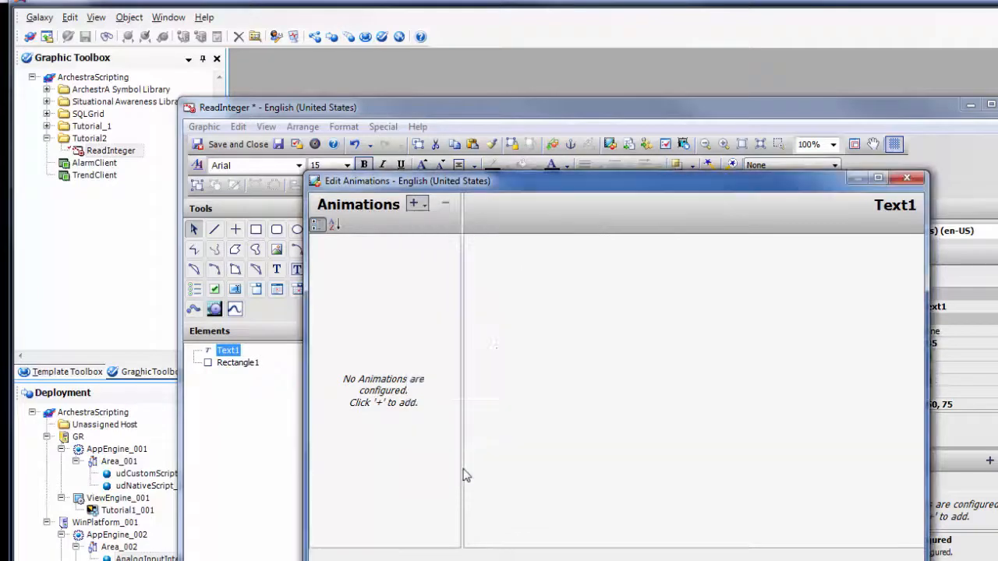
left_click(656, 250)
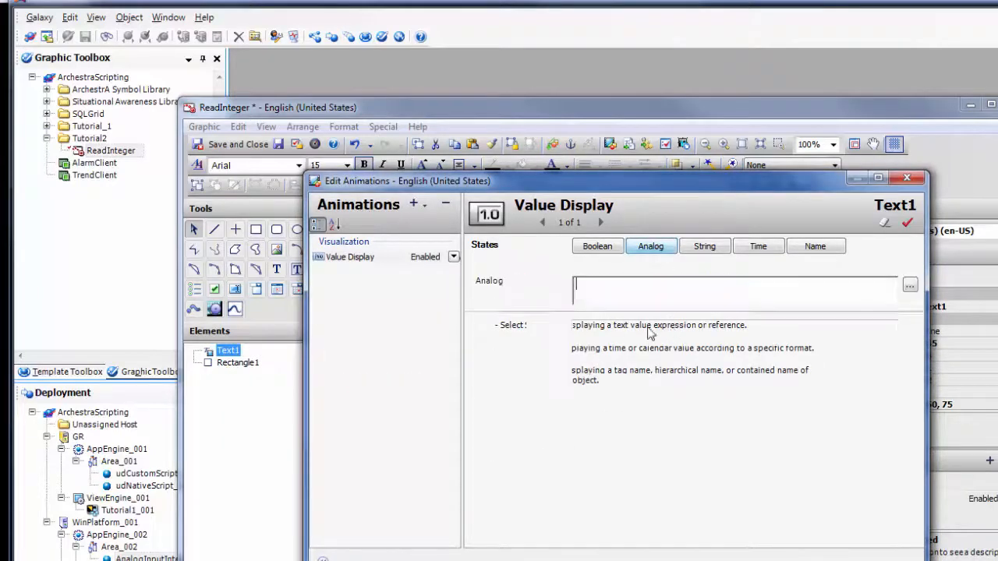
left_click(591, 293)
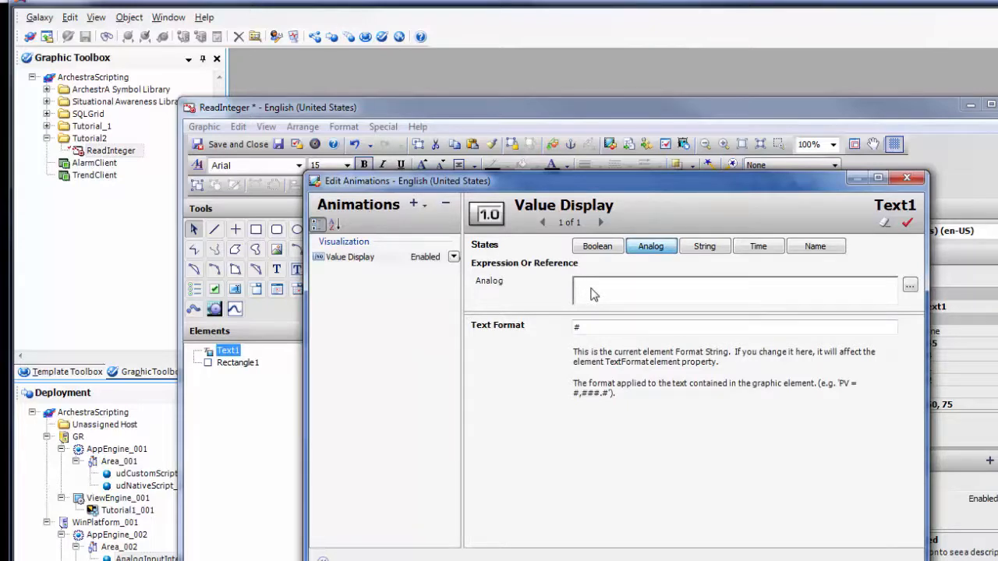
type("Me.F")
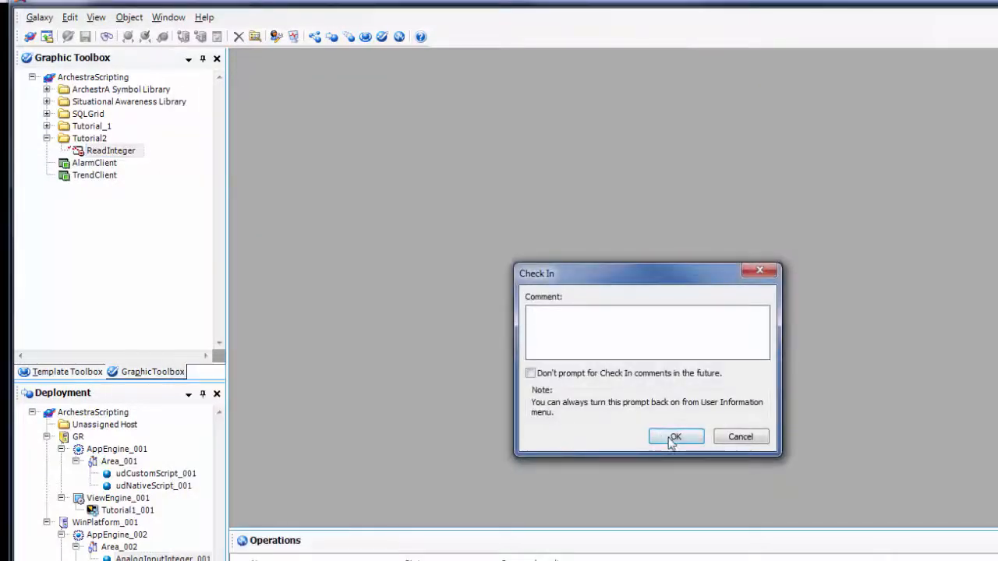
left_click(672, 434)
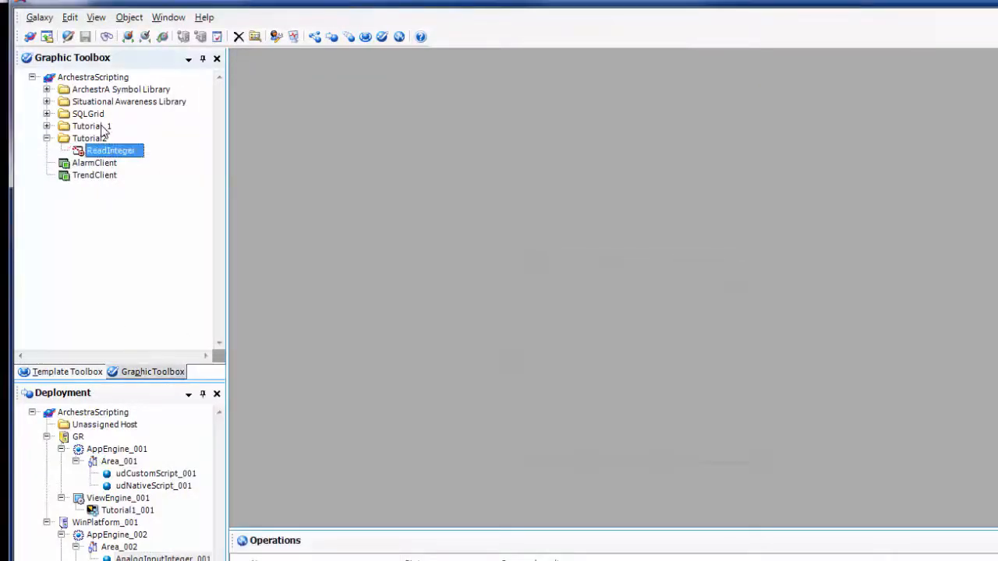
- Create a second symbol named Container in the Tutorial2 toolset and open it for editing
right_click(92, 139)
mouse_move(138, 205)
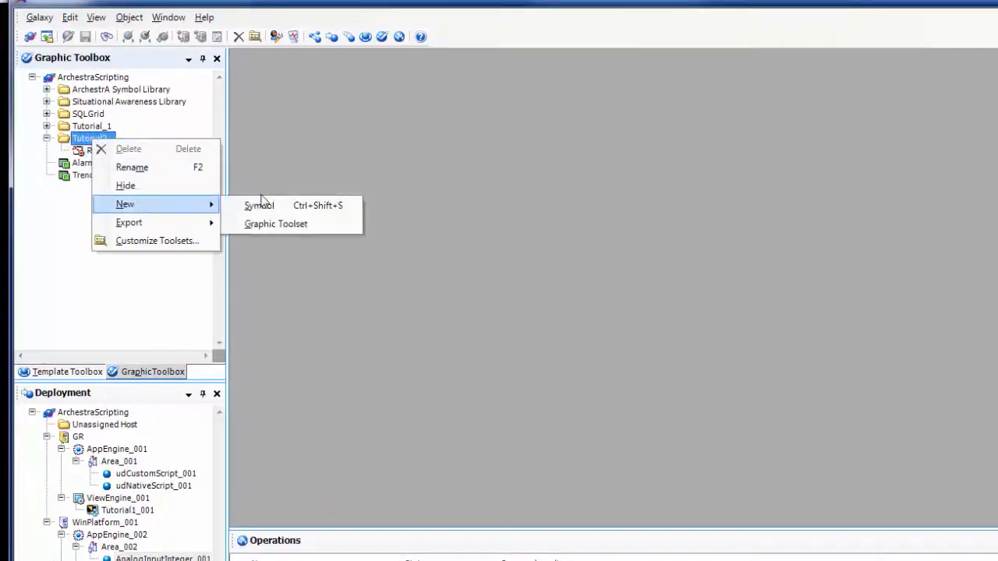
left_click(263, 205)
type("C")
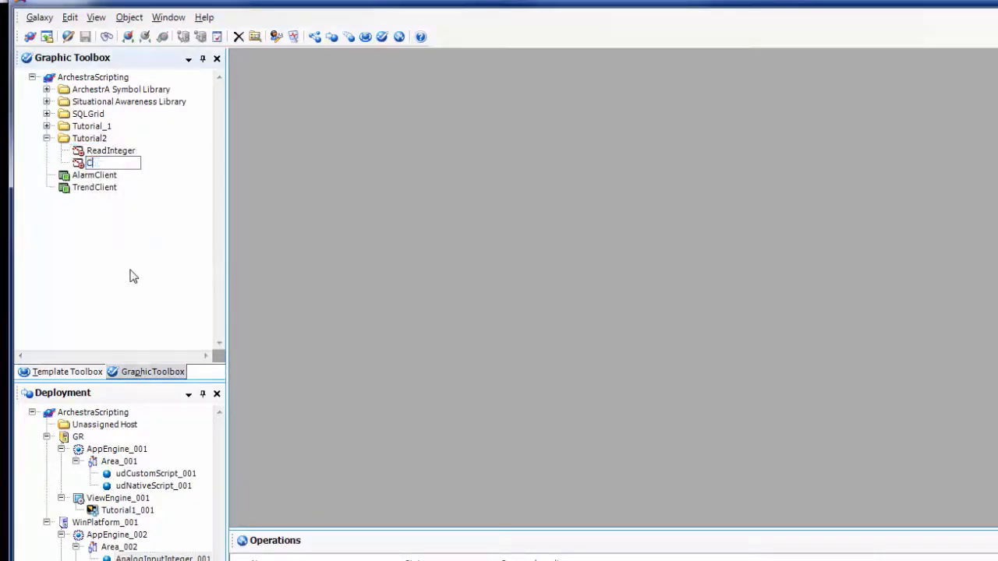
type("ontainer")
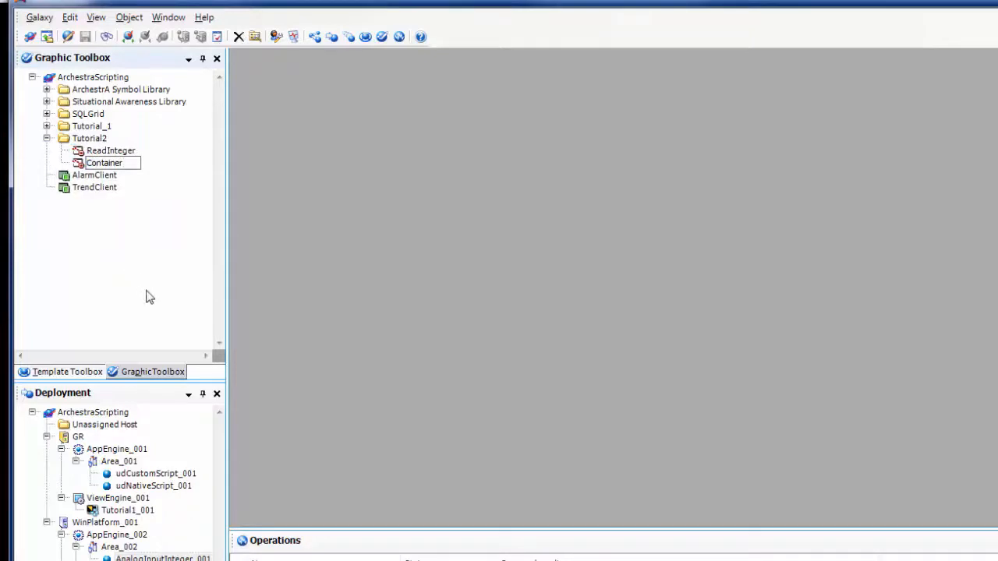
key("Return")
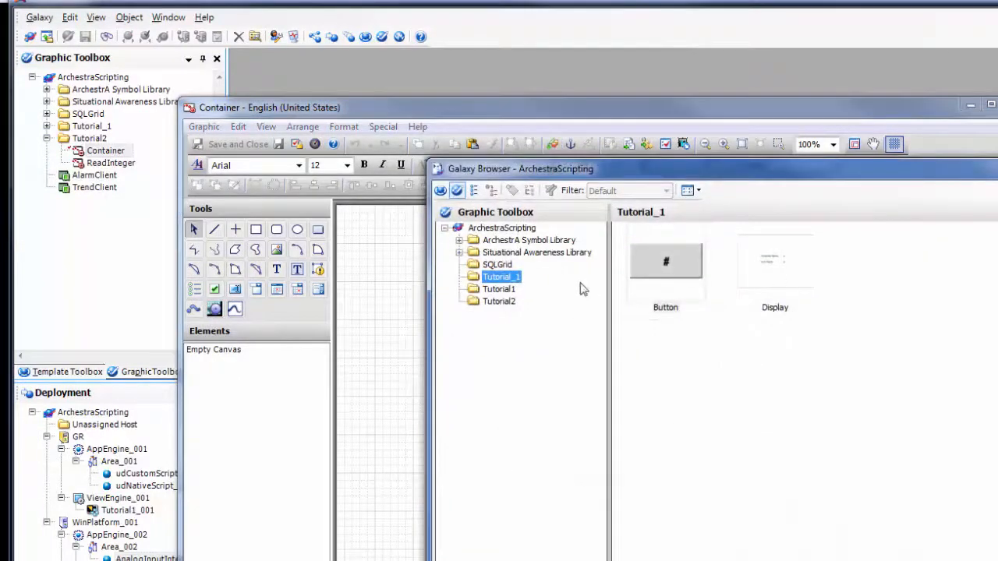
- Embed the ReadInteger symbol from the Tutorial2 toolset in Container, placed at about X 190, Y 100
left_click(499, 300)
double_click(667, 269)
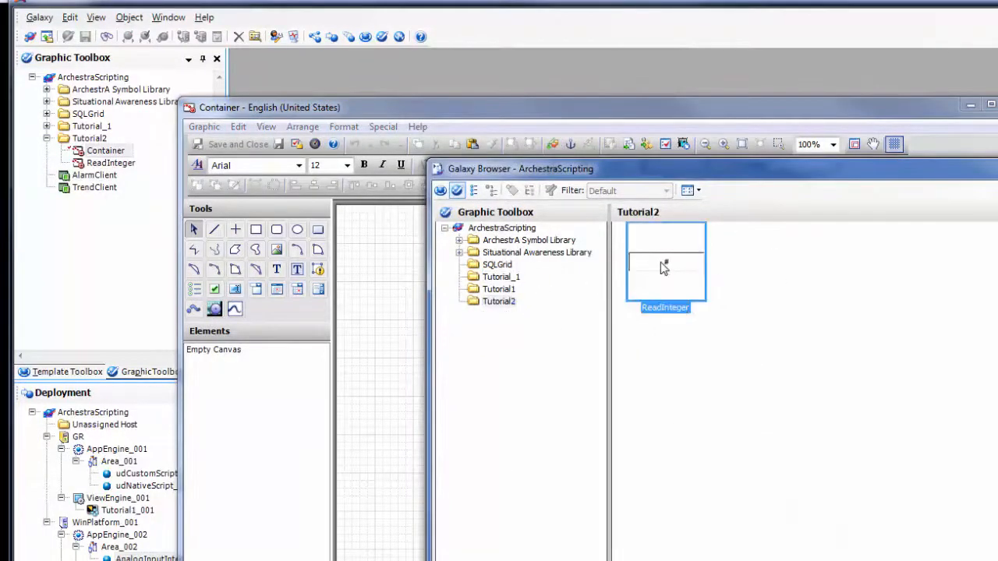
left_click(482, 281)
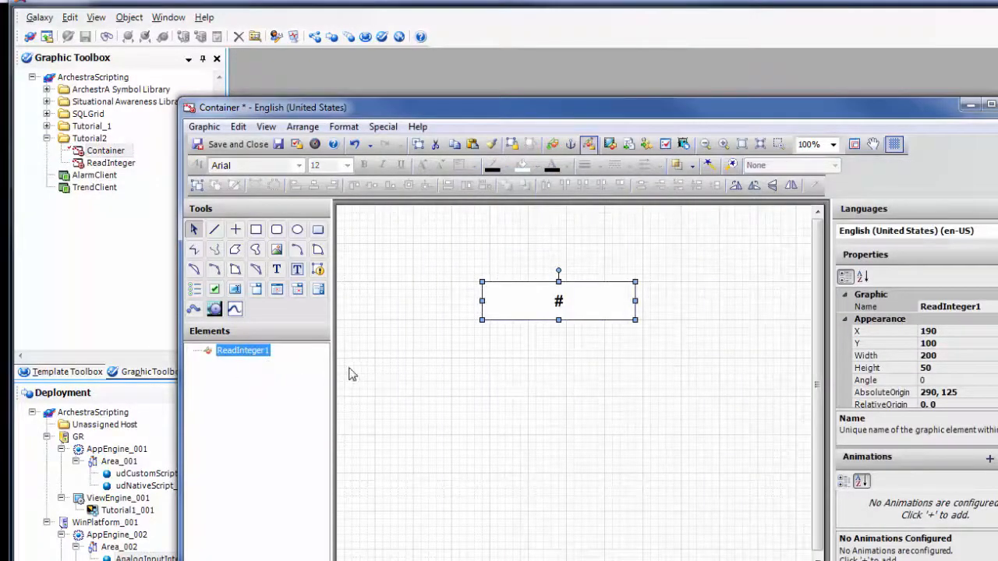
- Add a public custom property named Owner to the Container symbol with the String data type
left_click(561, 413)
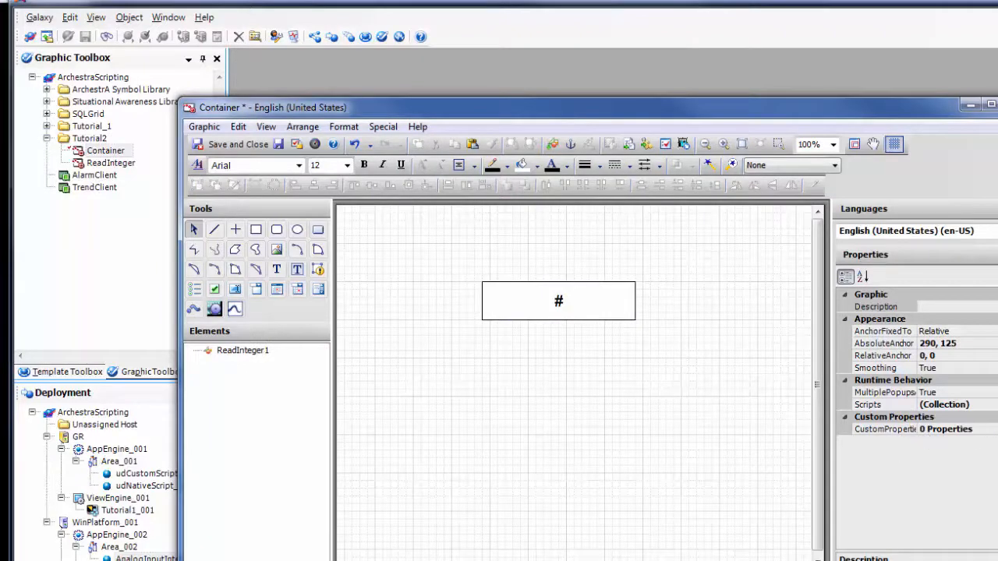
left_click(975, 430)
left_click(994, 430)
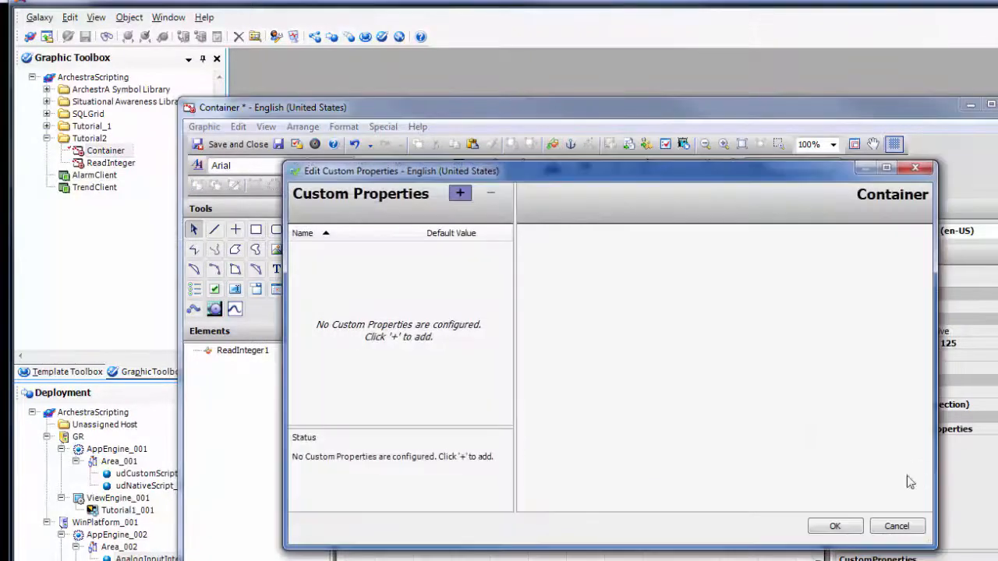
left_click(460, 193)
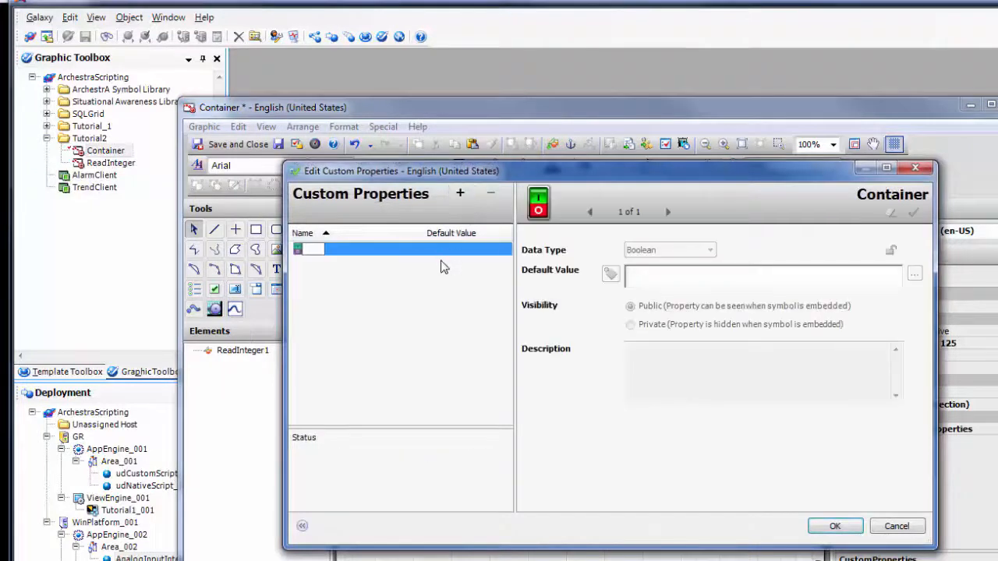
type("Owner")
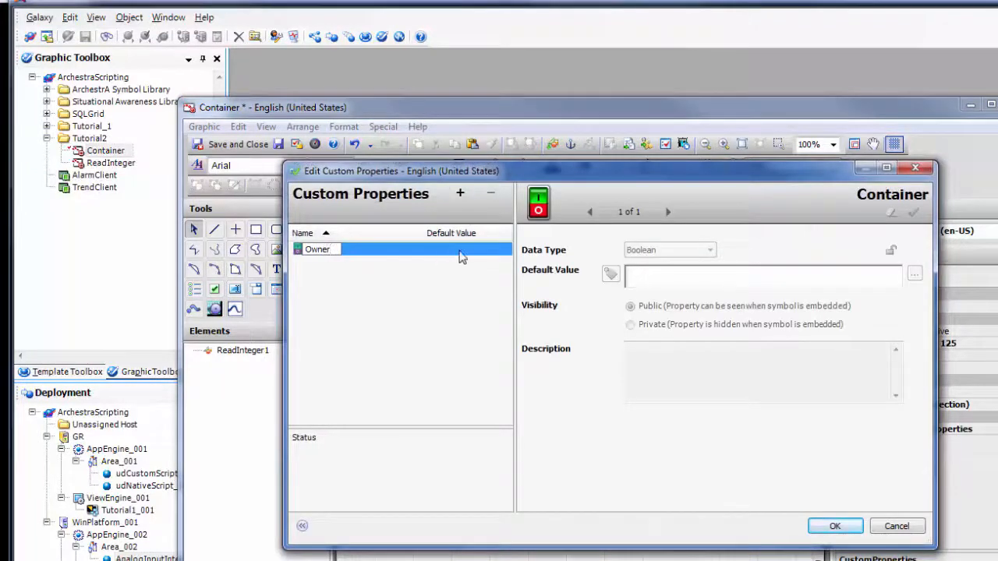
left_click(466, 273)
left_click(708, 254)
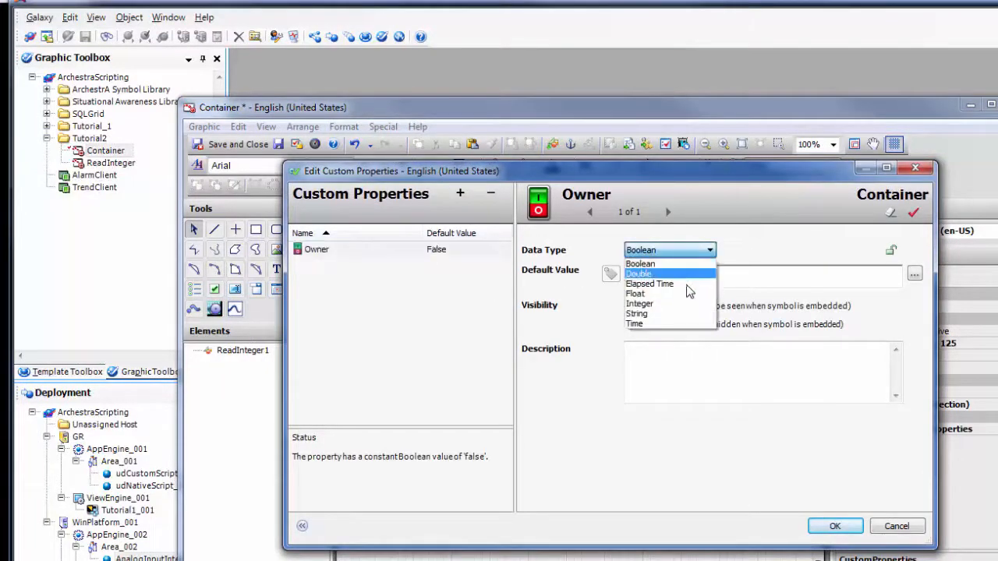
left_click(675, 317)
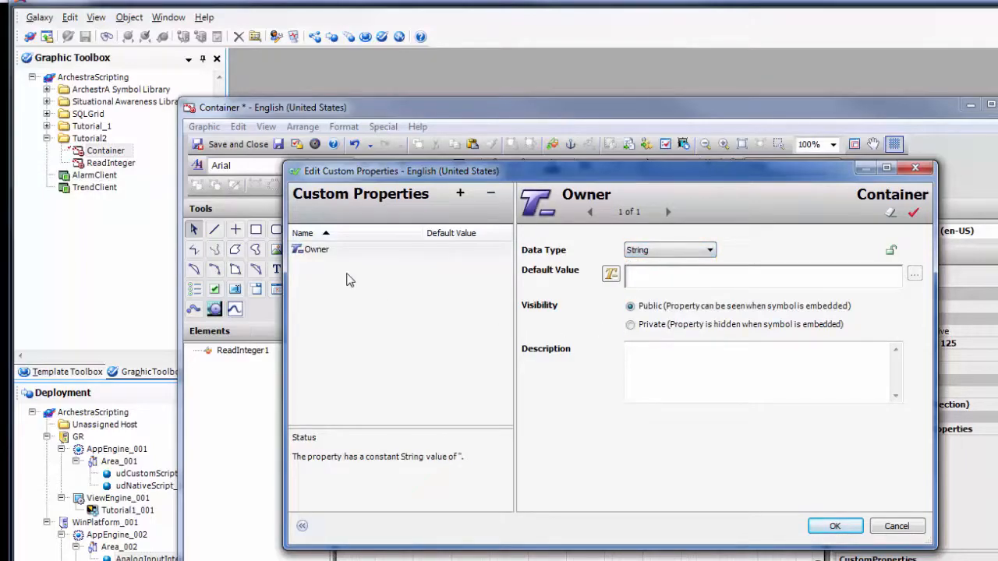
left_click(833, 525)
- Set the Container symbol's Owner property to AnalogInputInteger_001
left_click(996, 415)
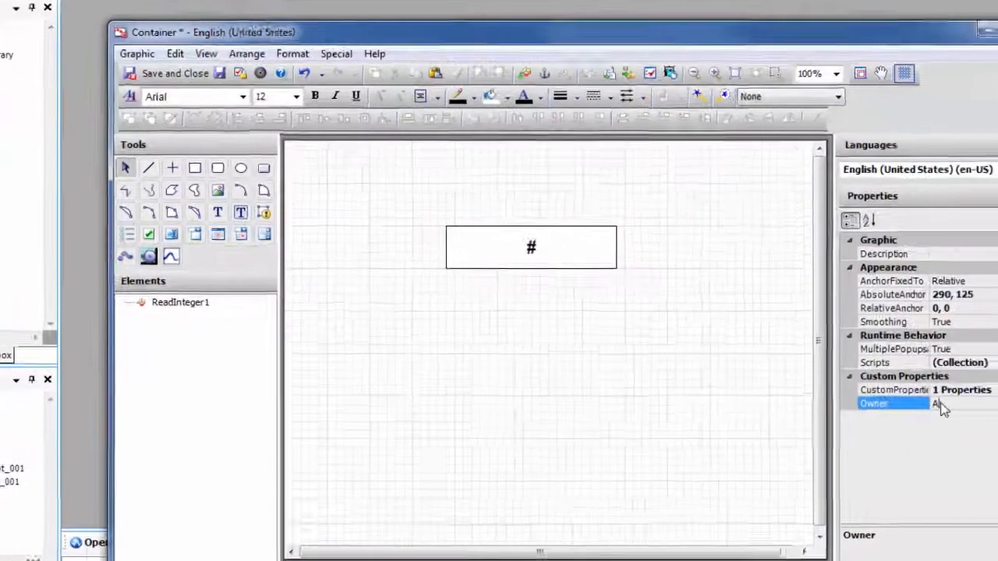
type("Analo")
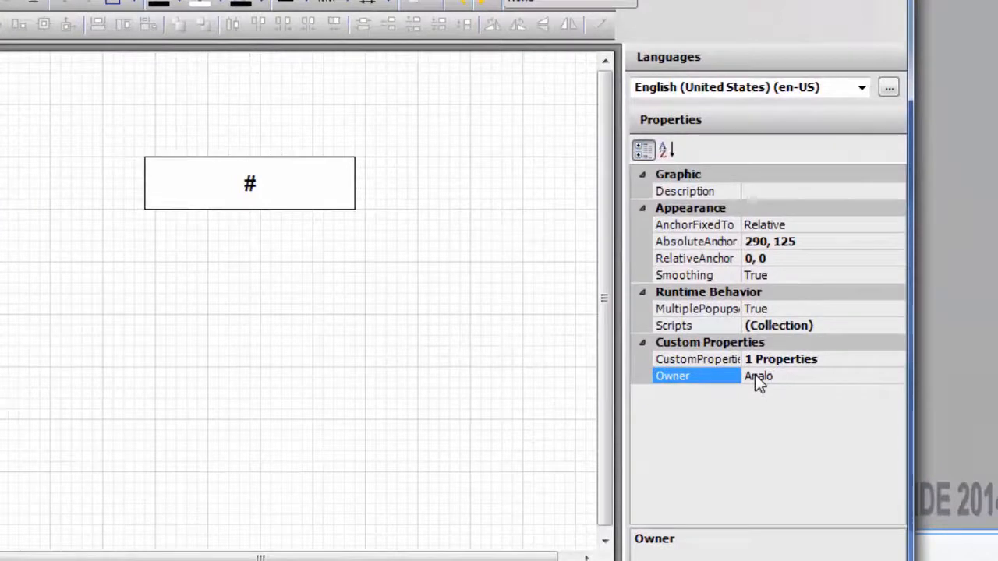
type("gInpu")
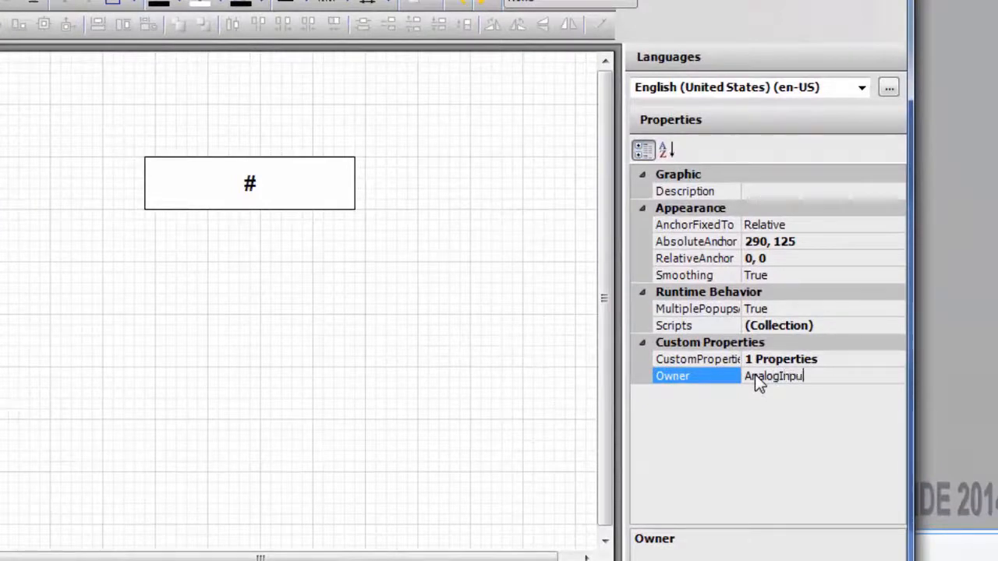
type("tInteger")
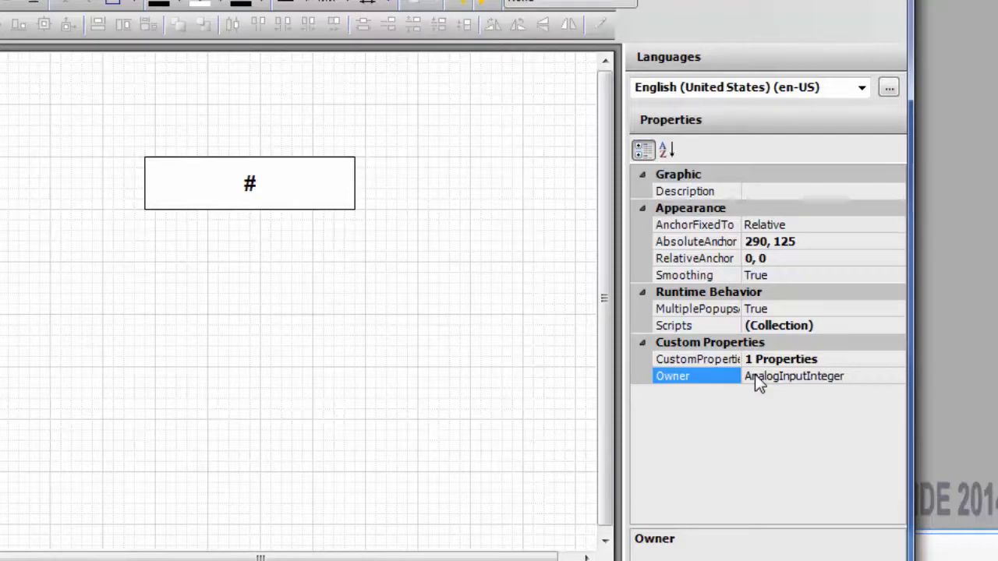
type("_001")
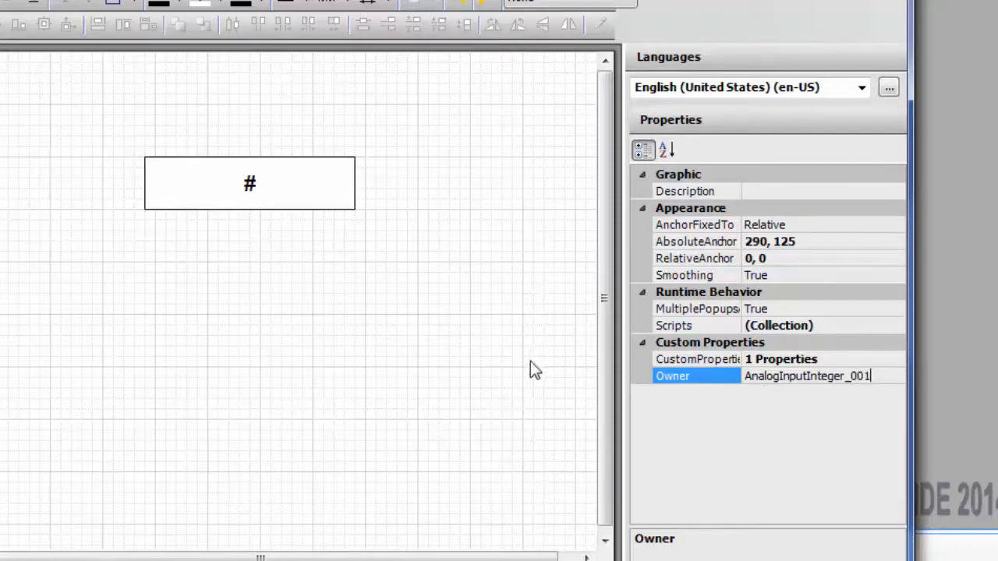
left_click(353, 448)
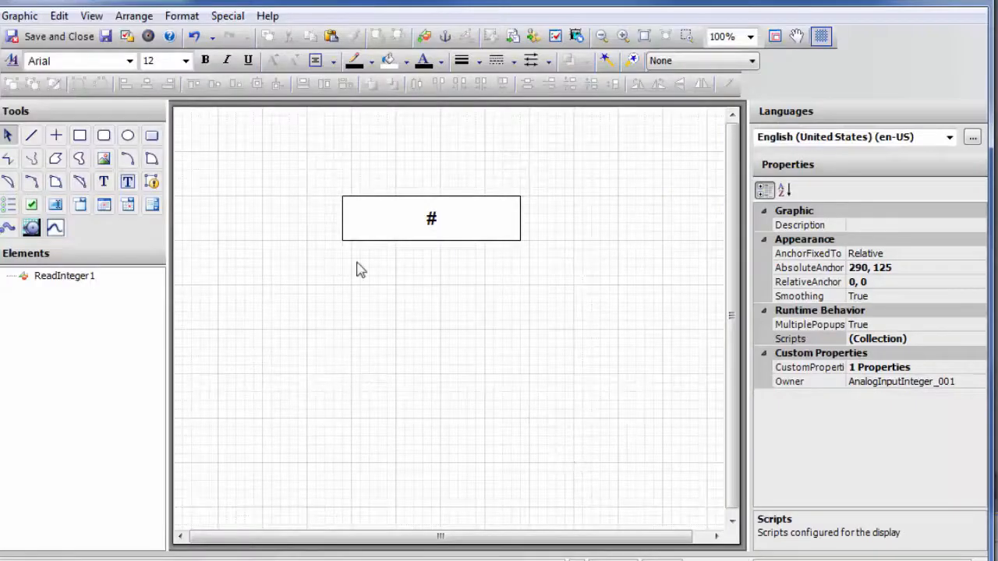
- Add a named script called SetOwner to the Container symbol's scripts
left_click(62, 276)
left_click(383, 319)
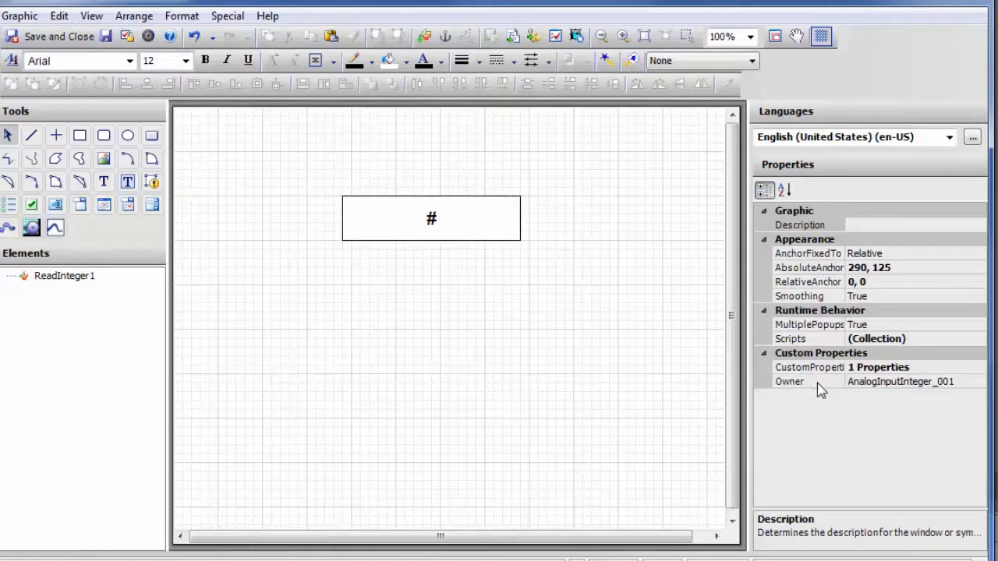
left_click(974, 339)
left_click(975, 339)
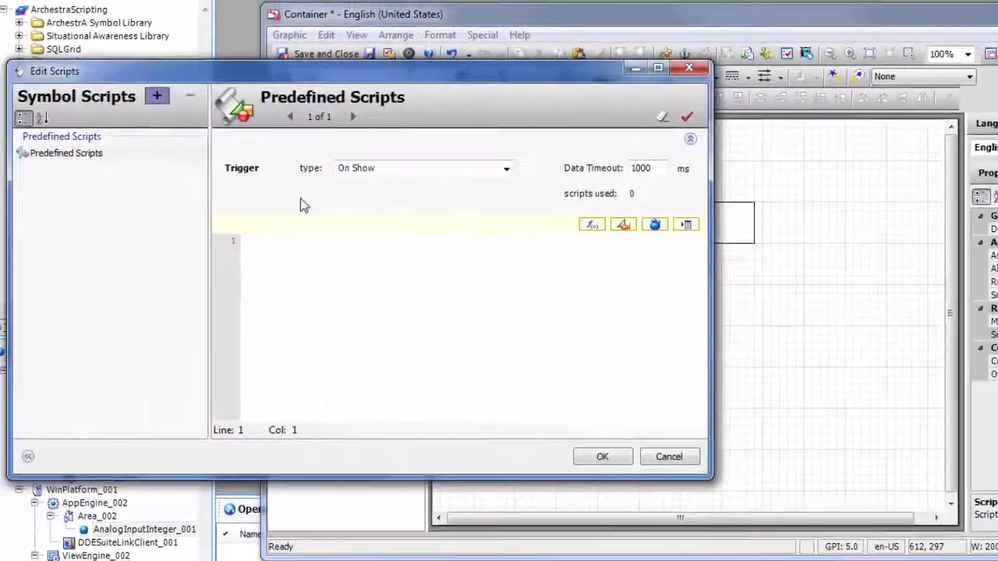
left_click(156, 95)
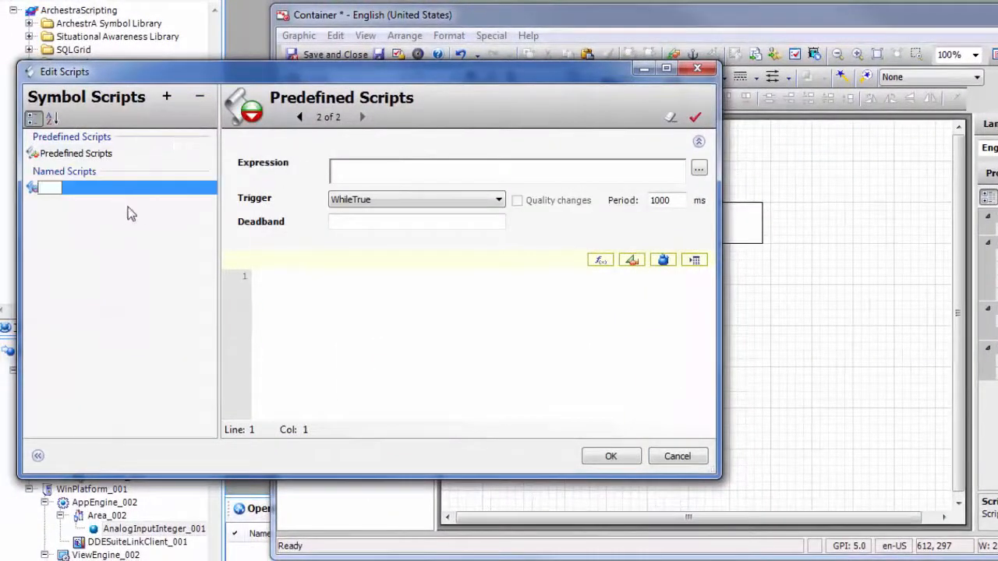
type("SetOwner")
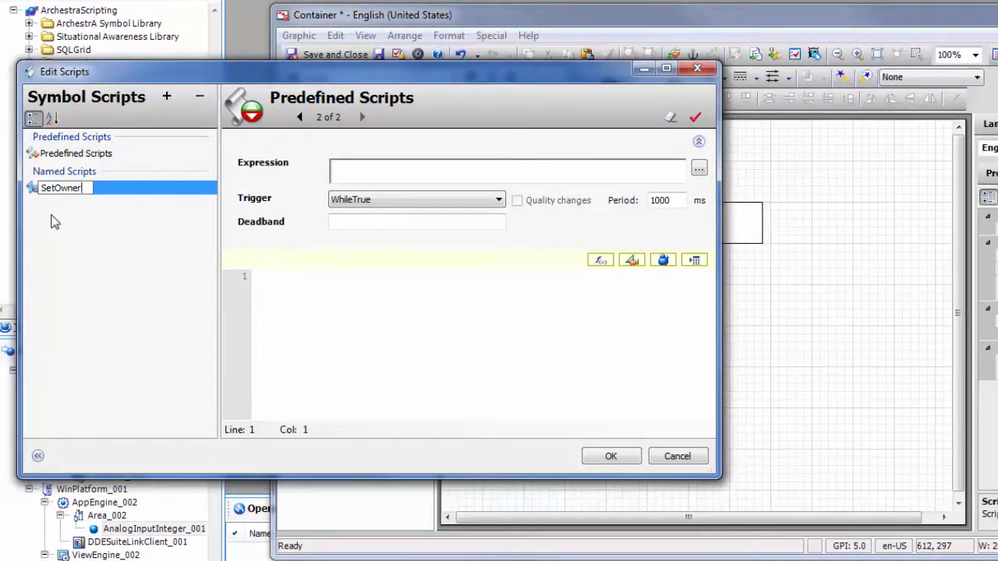
key("Return")
- Set the SetOwner script's expression to Owner and its trigger to DataChange
left_click(348, 173)
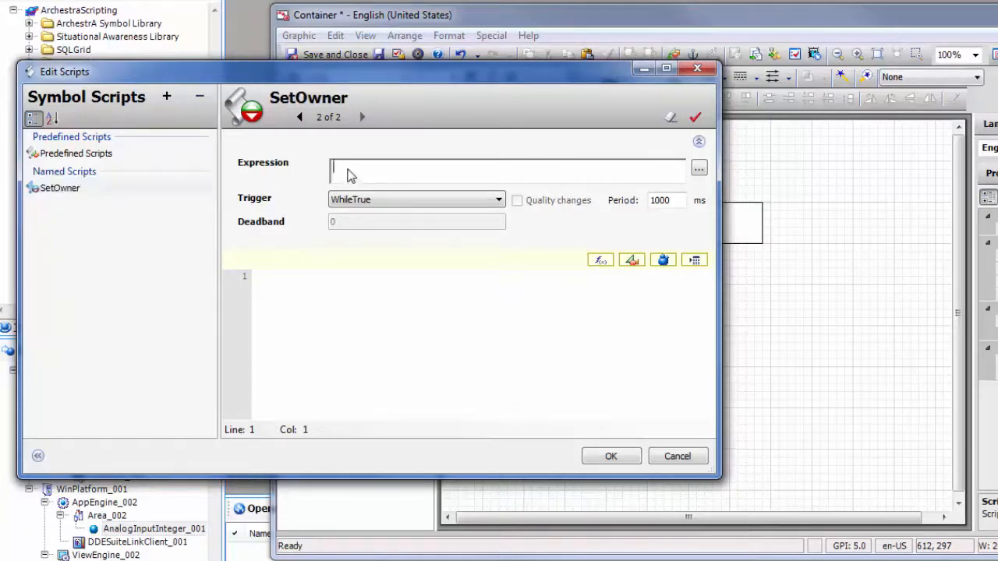
type("Owner")
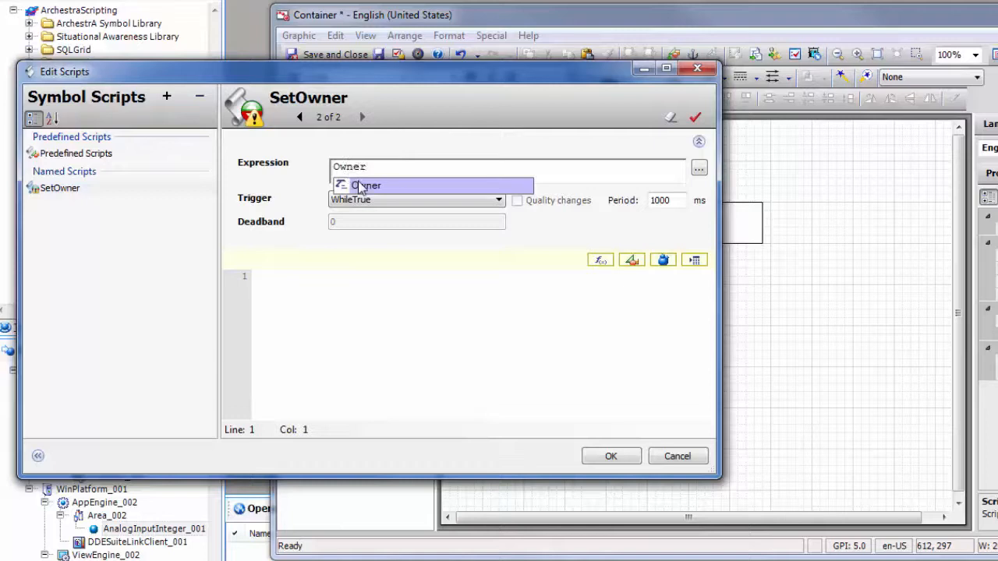
double_click(359, 180)
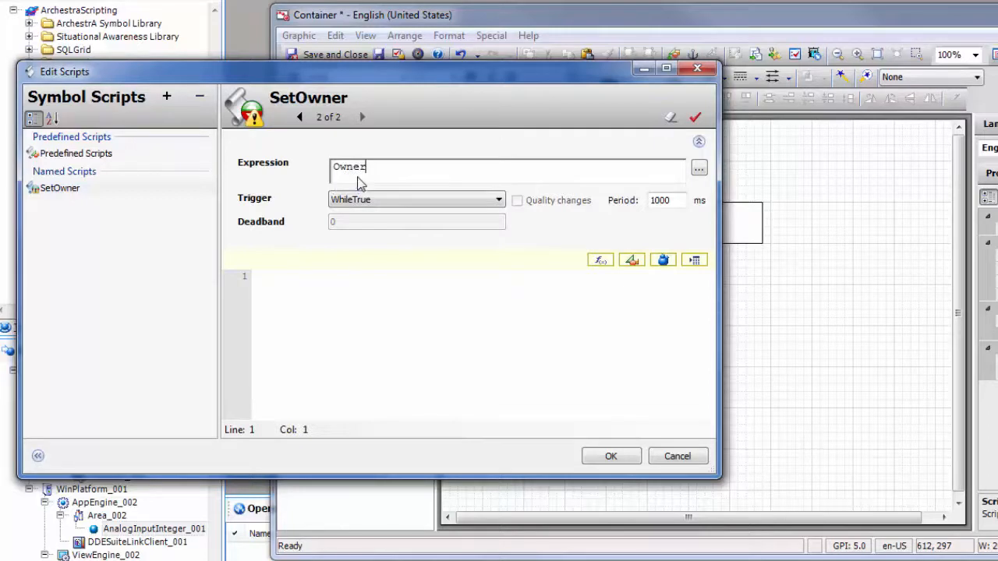
left_click(466, 198)
left_click(363, 260)
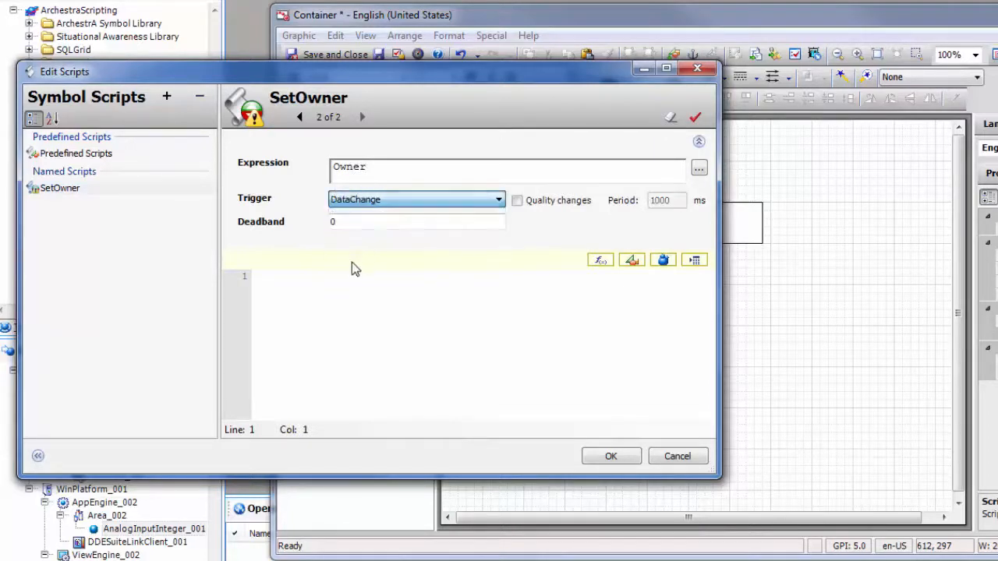
- Write ReadInteger1.OwningObject = Owner; as the SetOwner script body and accept the symbol scripts
left_click(324, 298)
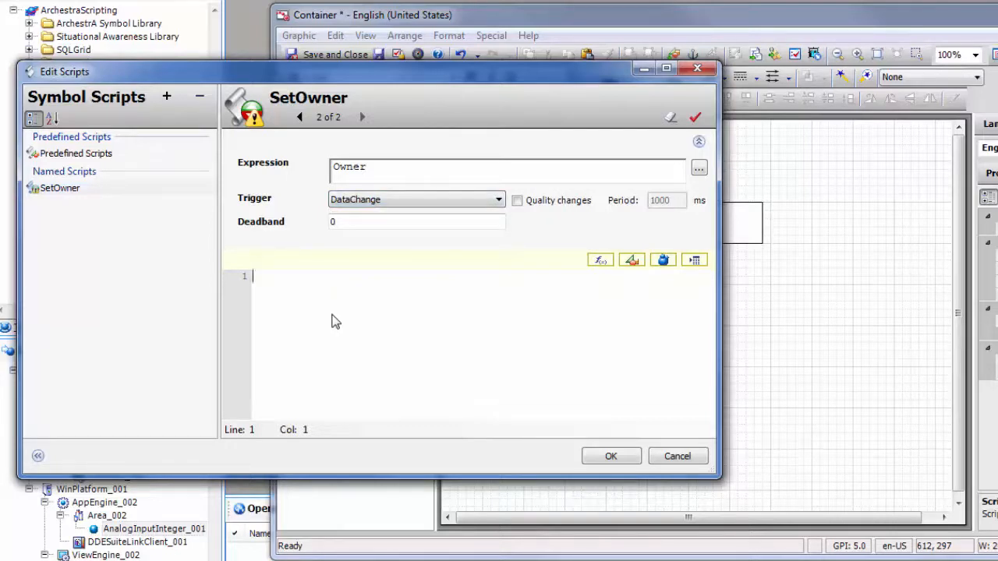
type("re")
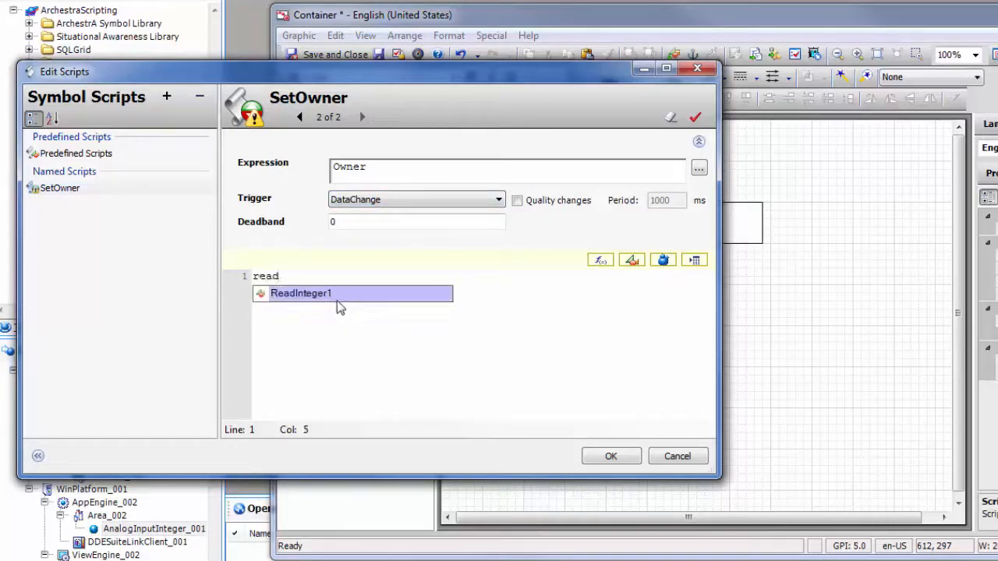
type("ad")
double_click(305, 296)
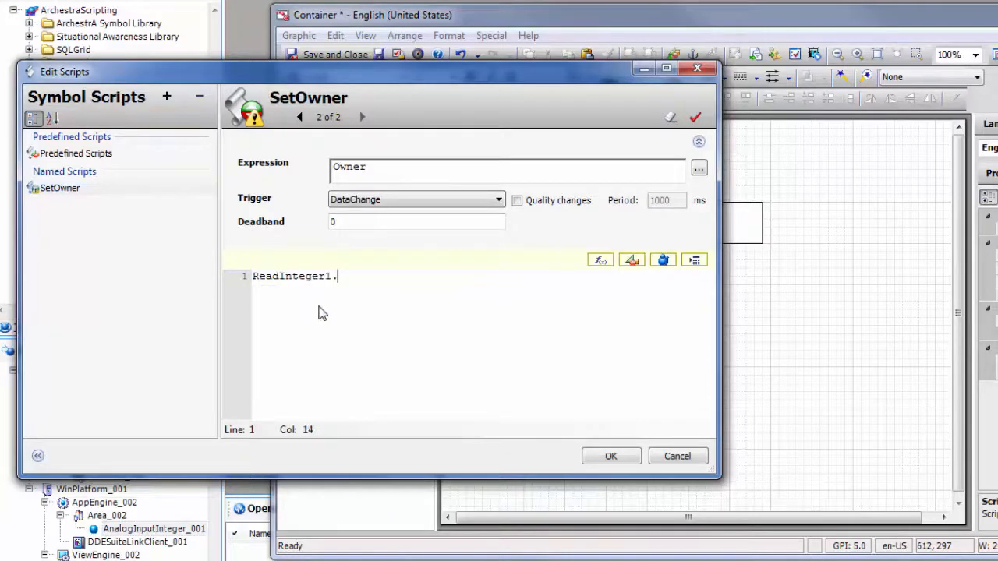
type(".")
double_click(390, 355)
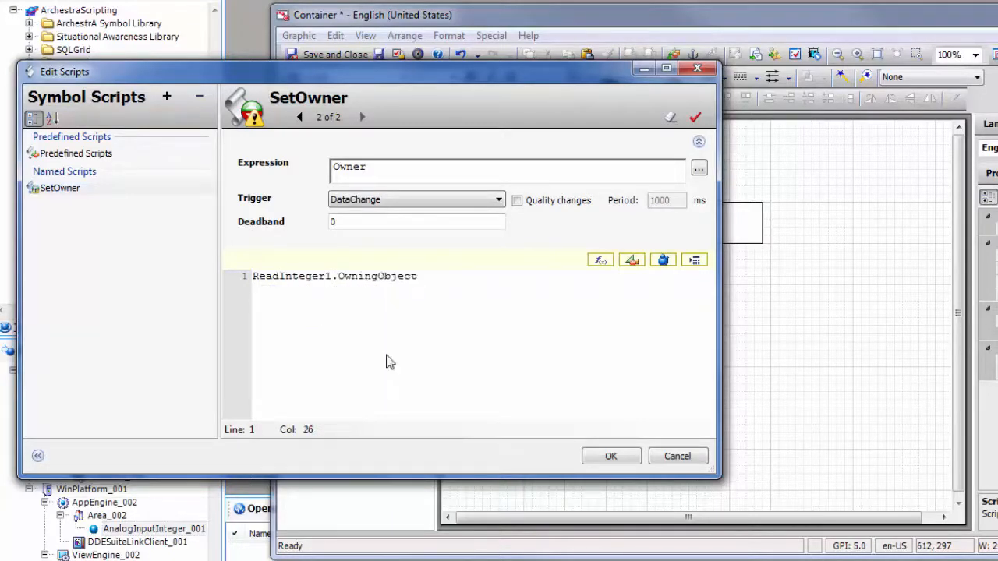
type("= ")
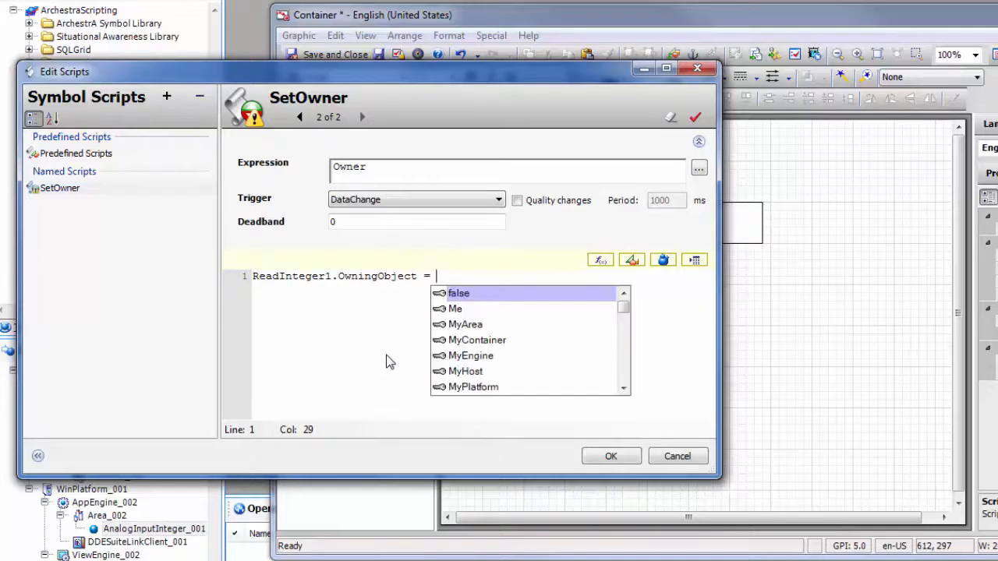
type("O")
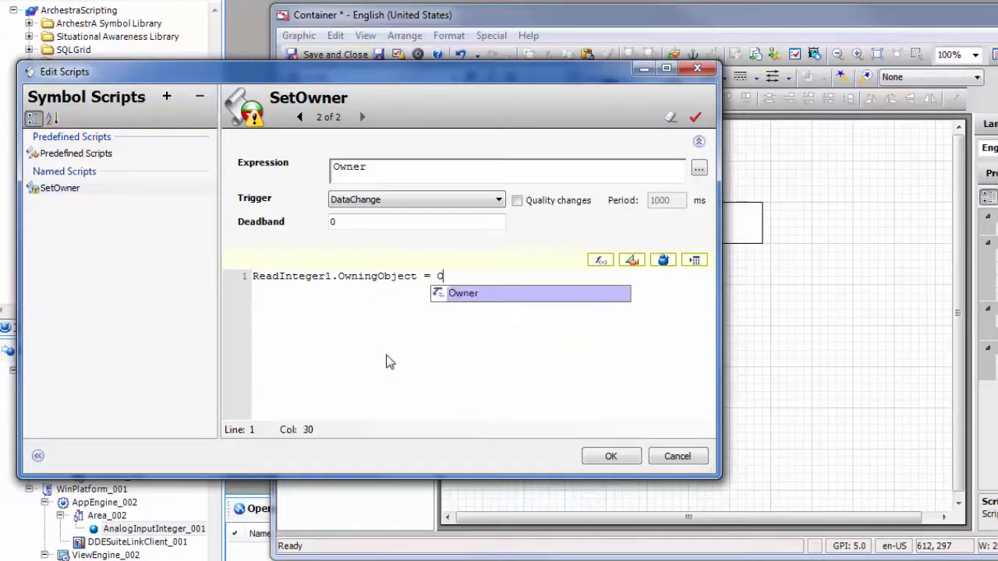
type("wner;")
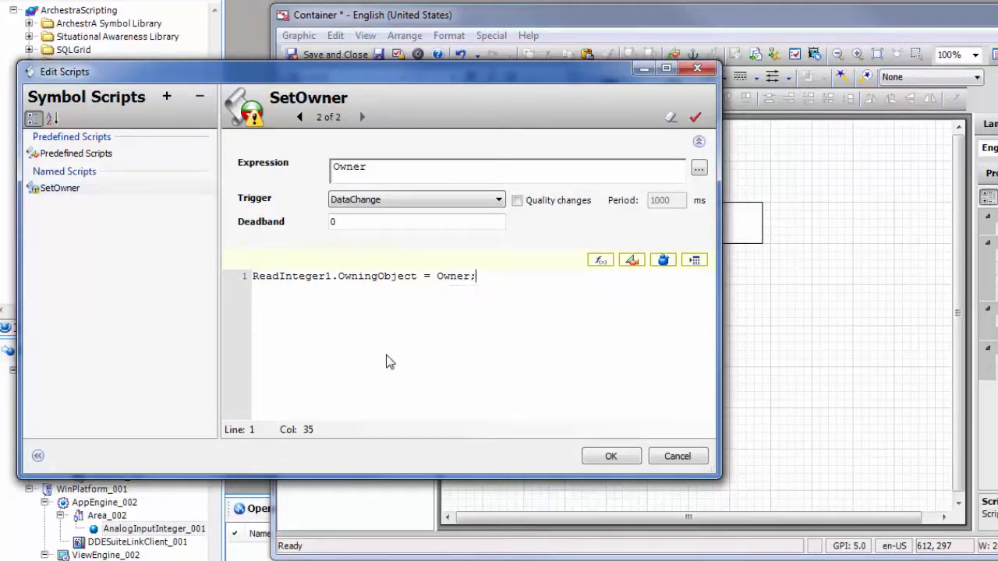
left_click(611, 456)
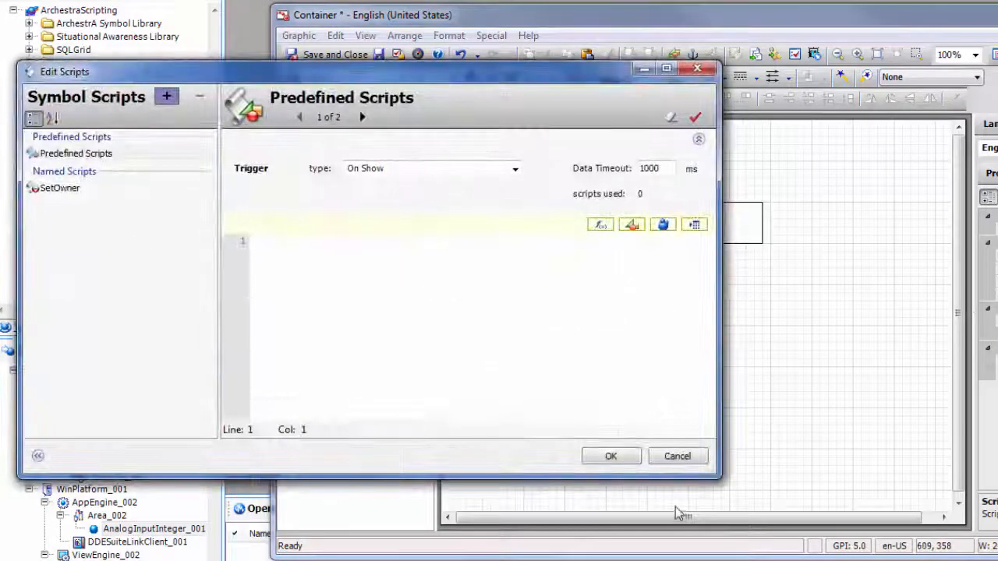
left_click(612, 457)
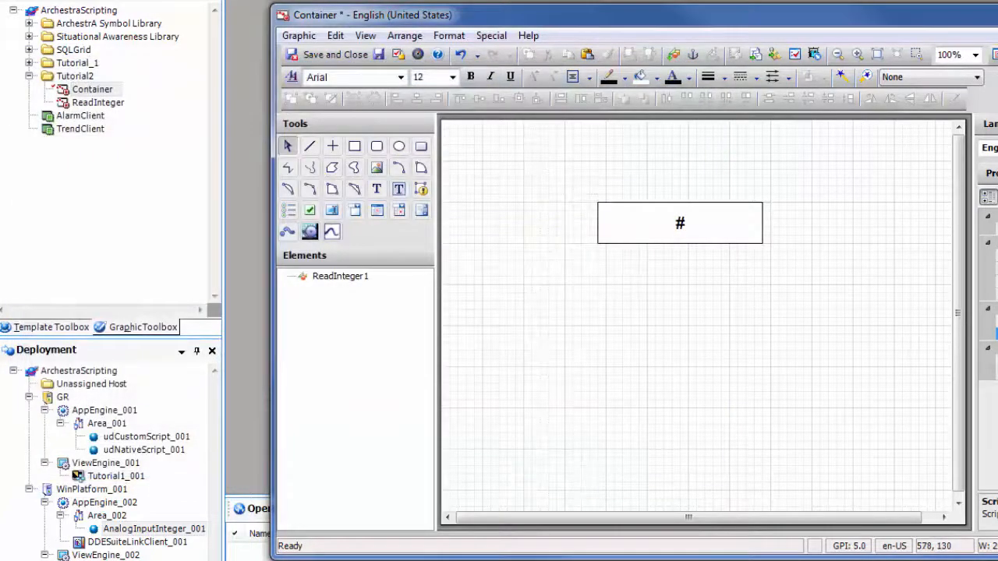
- Close the Container symbol with its changes saved and check it in without a comment
left_click(997, 15)
left_click(580, 405)
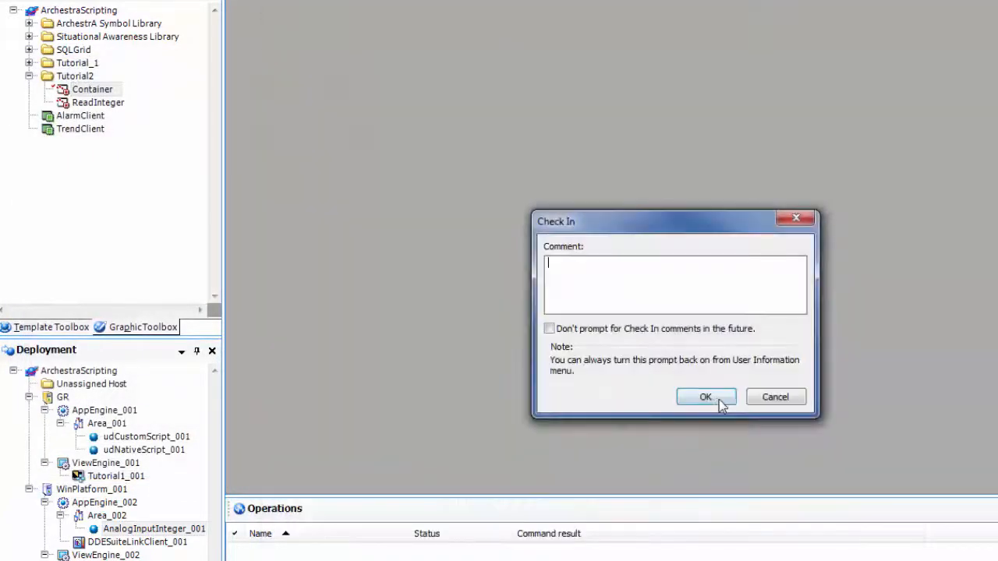
left_click(721, 404)
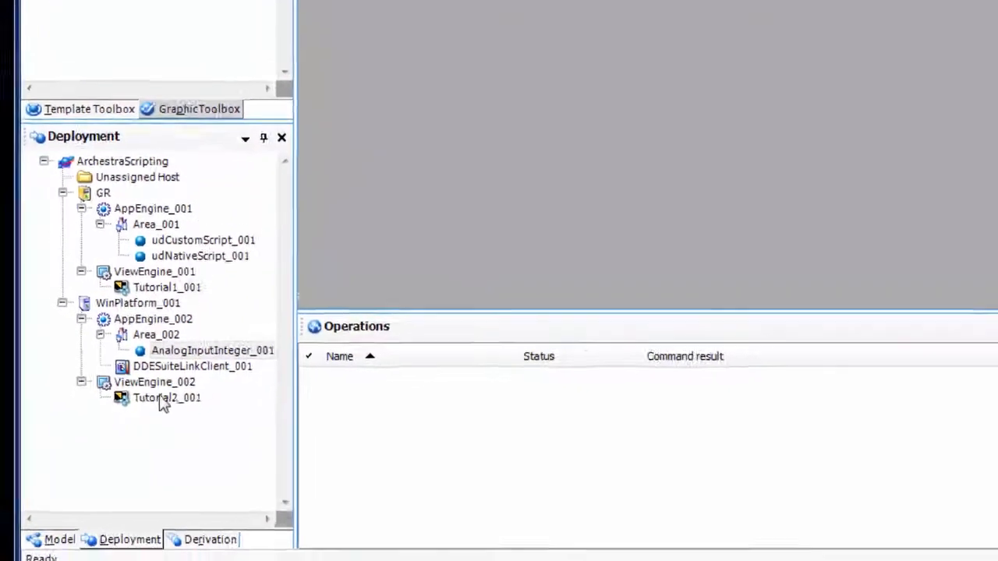
- Open the derived template of Tutorial2_001 in InTouch WindowMaker and create a Replace window named TestInteger
double_click(162, 399)
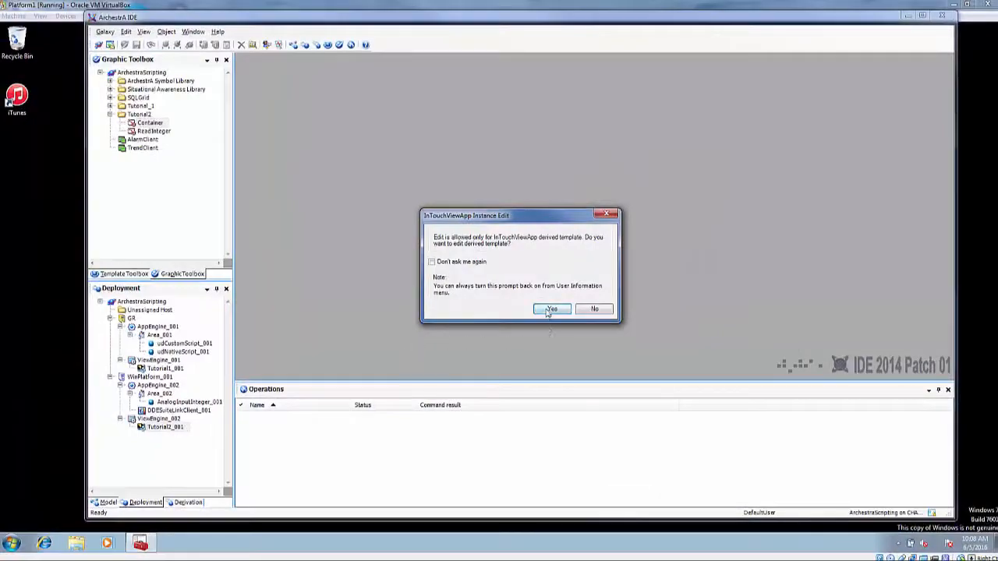
left_click(551, 310)
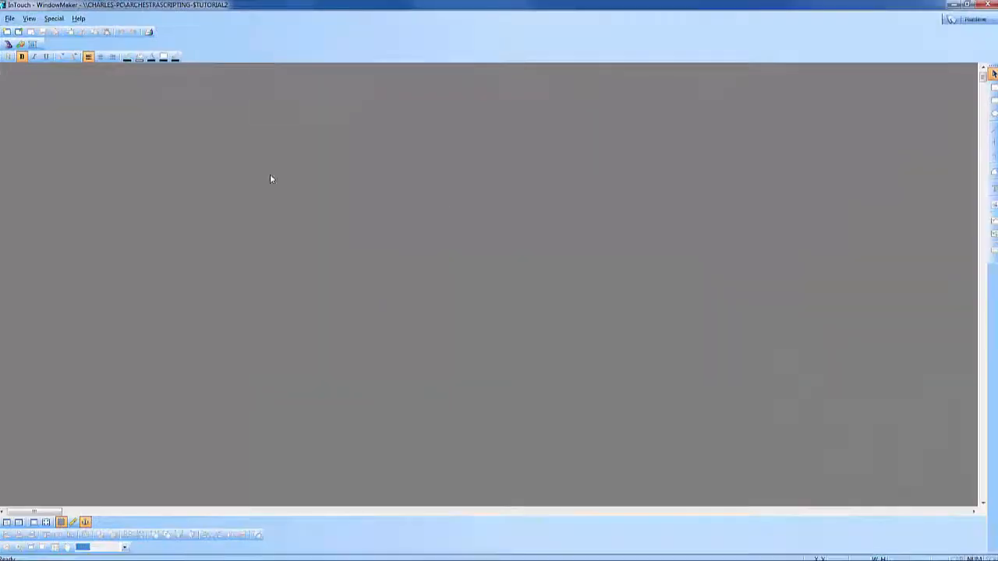
left_click(7, 33)
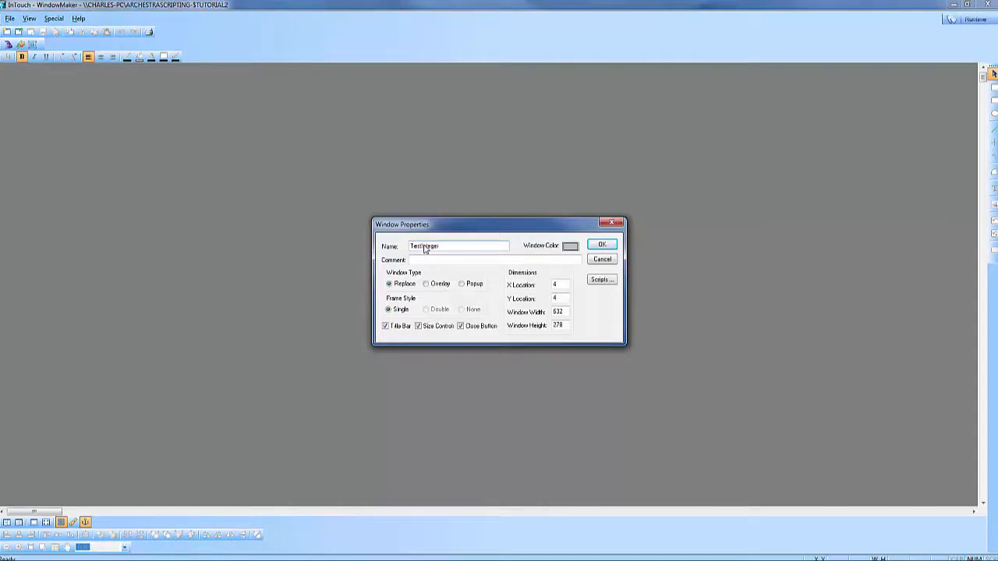
left_click(602, 244)
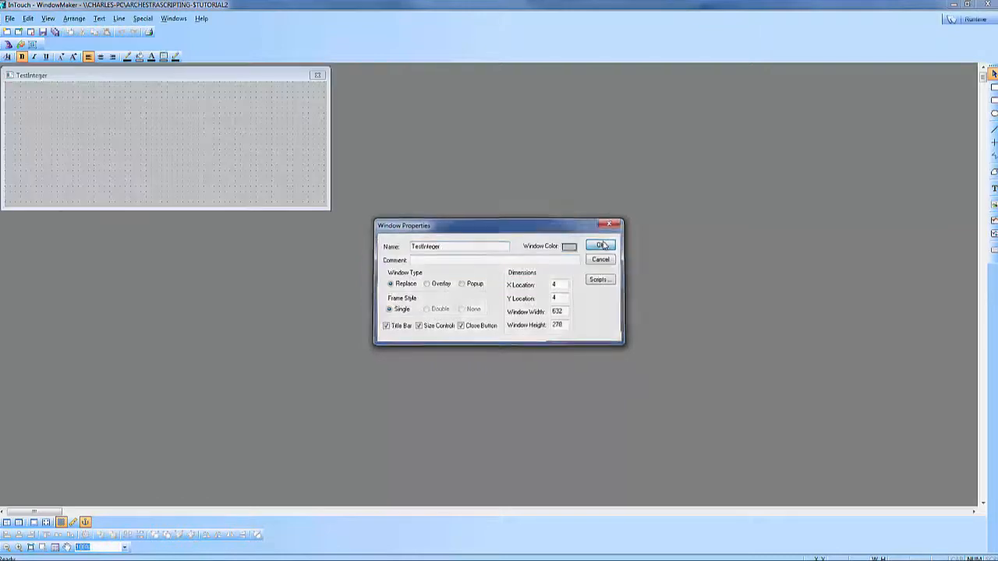
- Move the TestInteger window toward the middle of the workspace and embed the Container symbol from the Tutorial2 toolset near its centre
left_click_drag(266, 78, 551, 181)
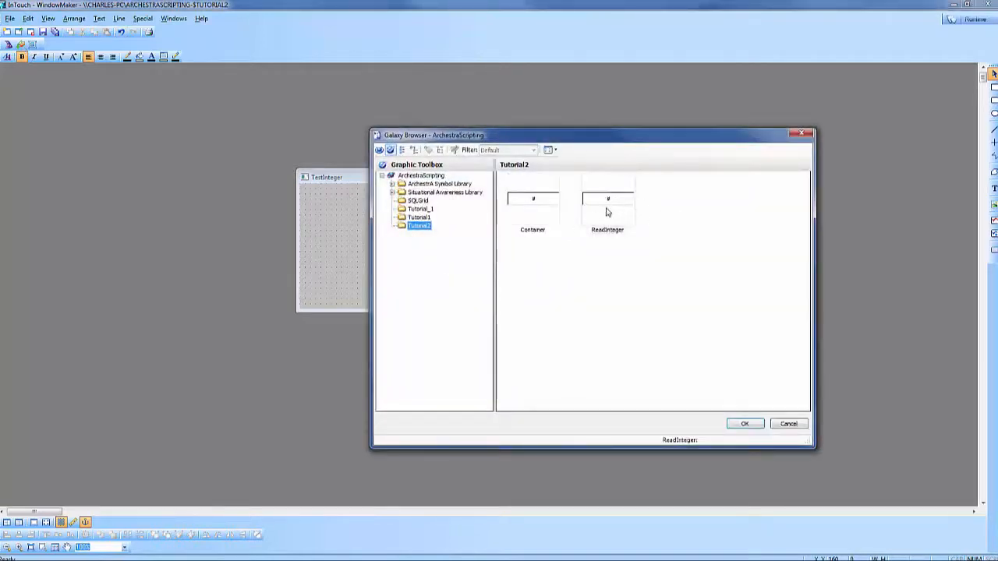
double_click(532, 201)
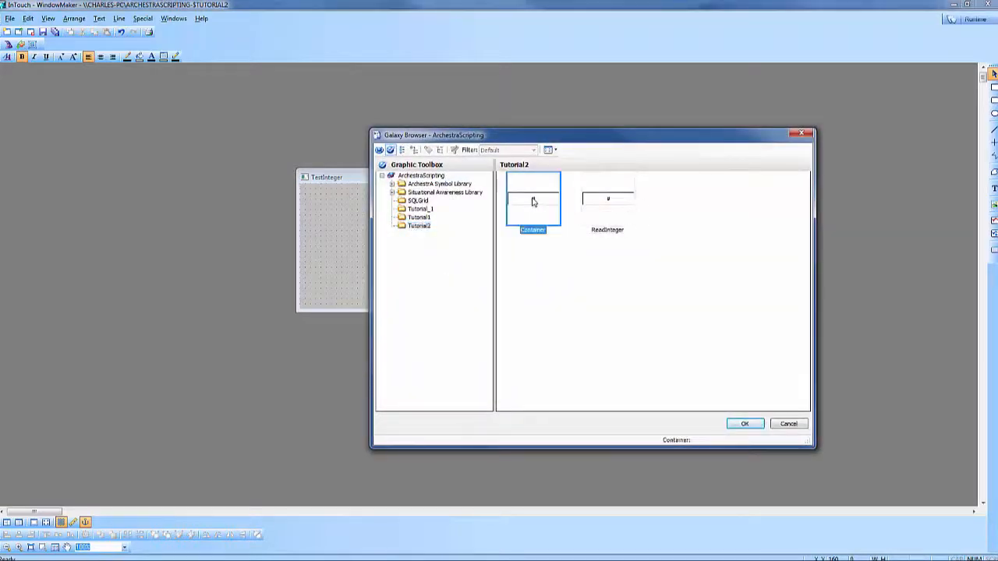
left_click(410, 227)
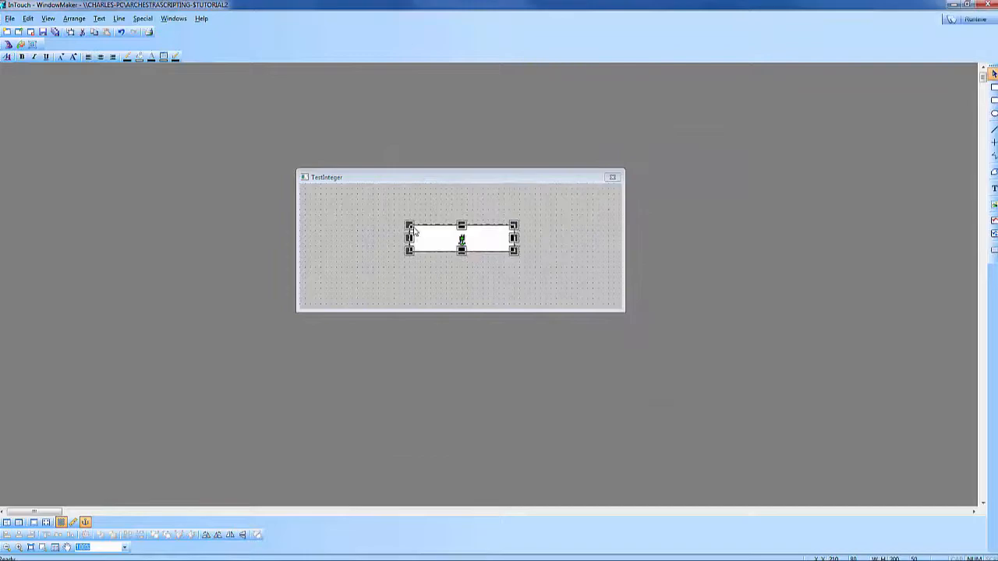
- Review the Owner custom property of the embedded Container symbol, accept it as it is and deselect the symbol
double_click(460, 240)
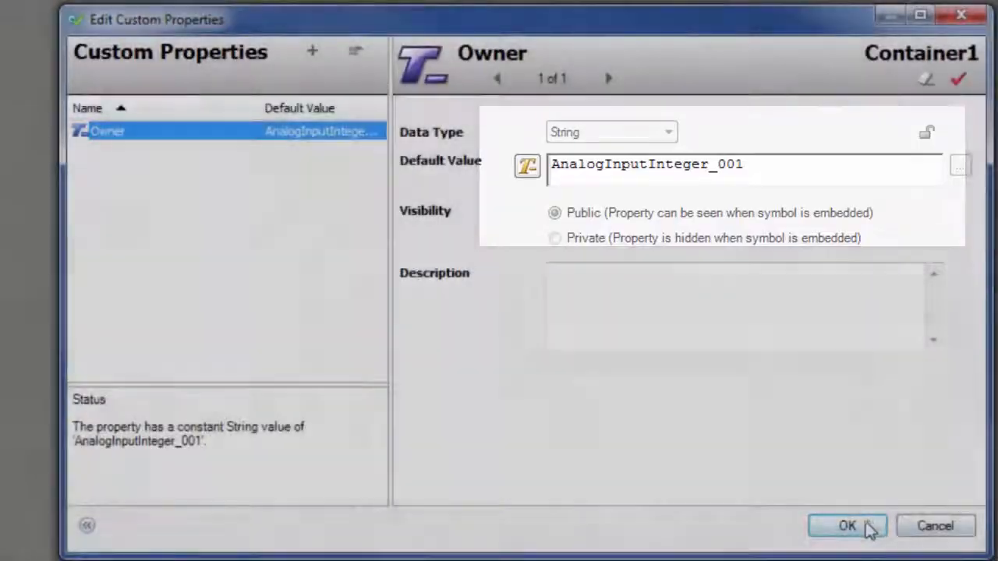
left_click(870, 528)
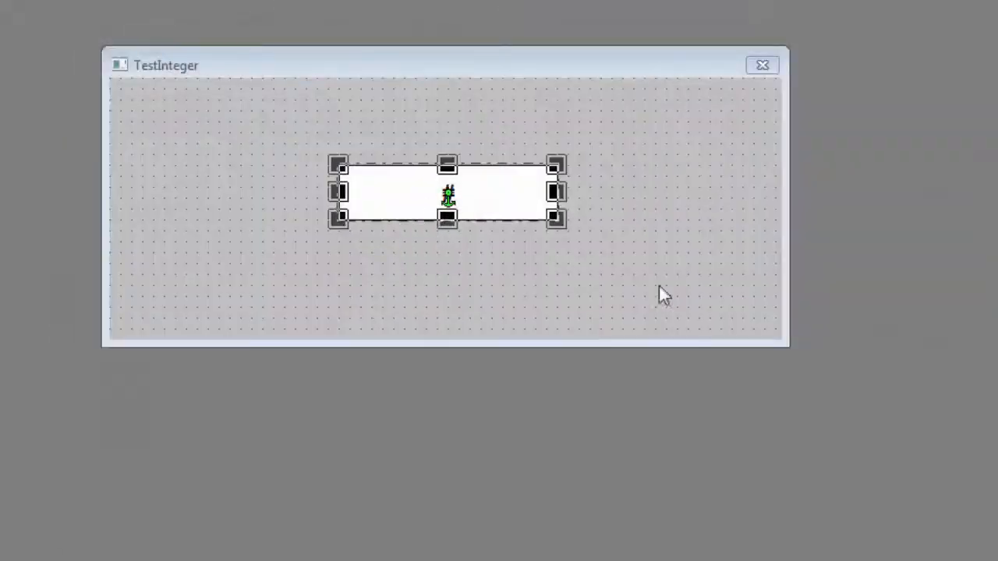
left_click(677, 238)
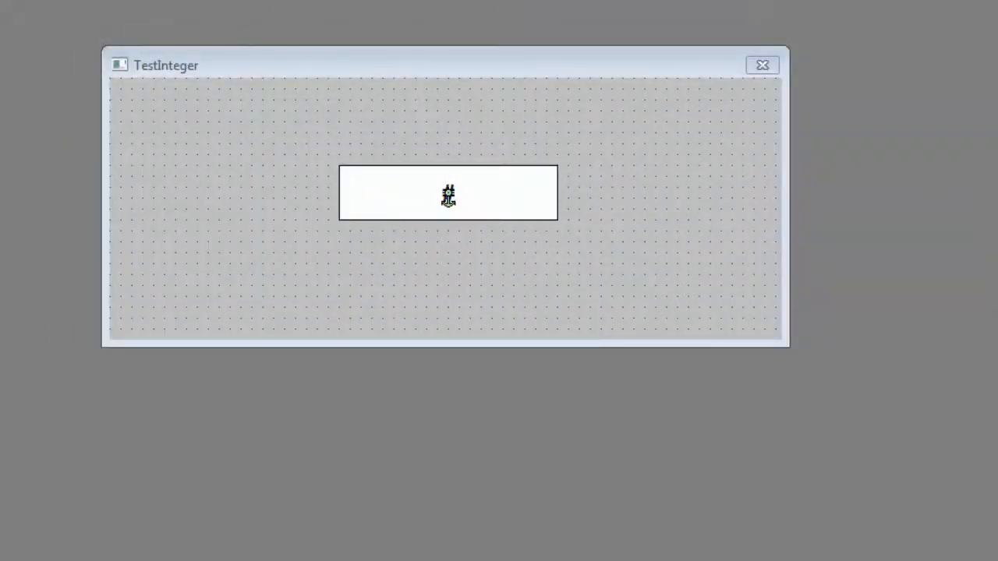
- Close the TestInteger window and deploy the Tutorial2_001 application under ViewEngine_002
left_click(763, 65)
left_click(462, 343)
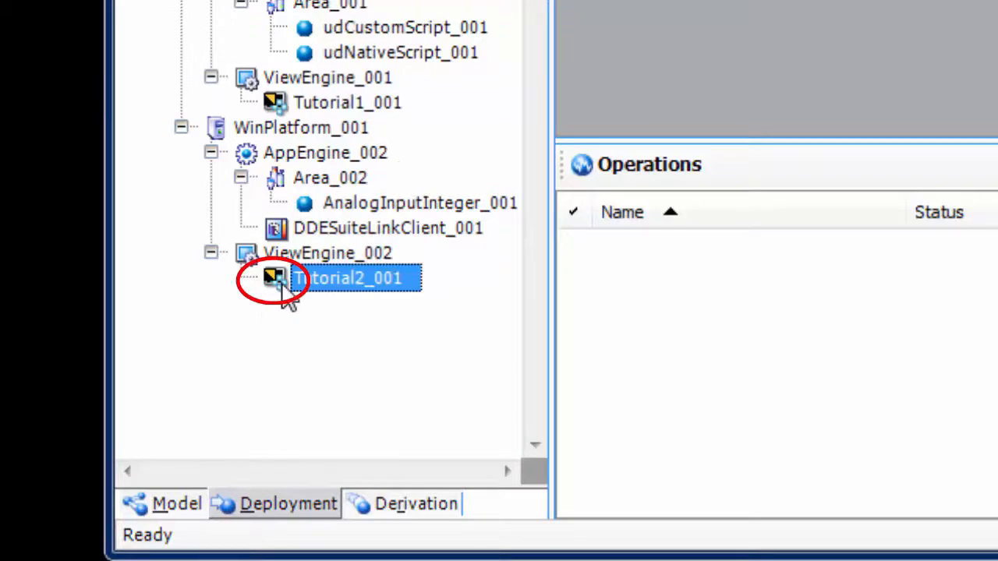
right_click(327, 280)
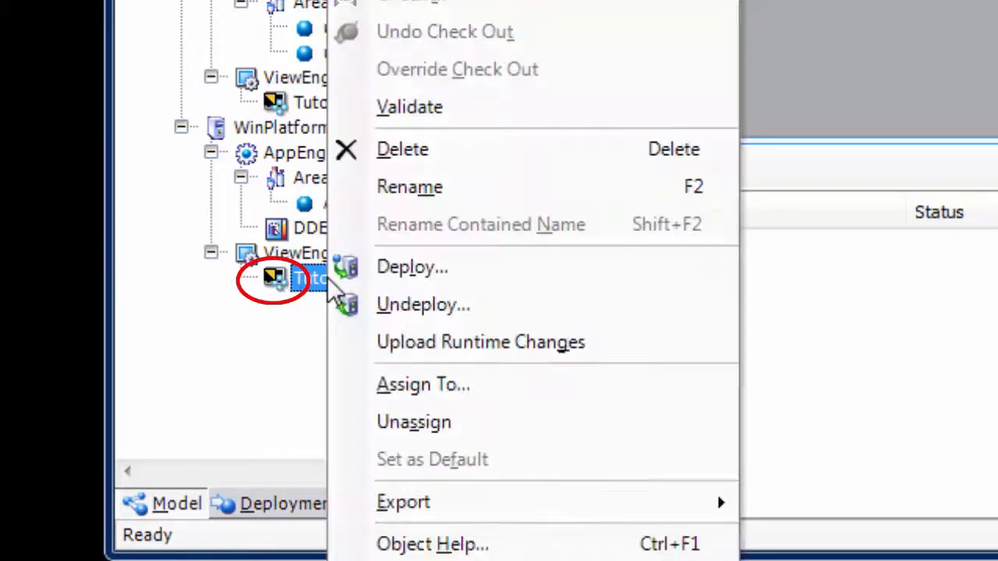
left_click(411, 268)
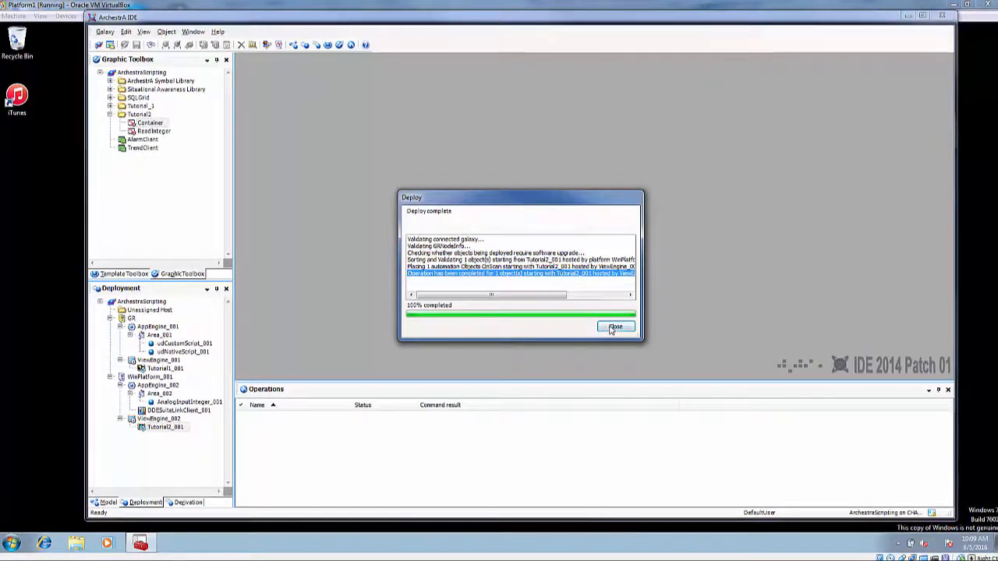
left_click(614, 328)
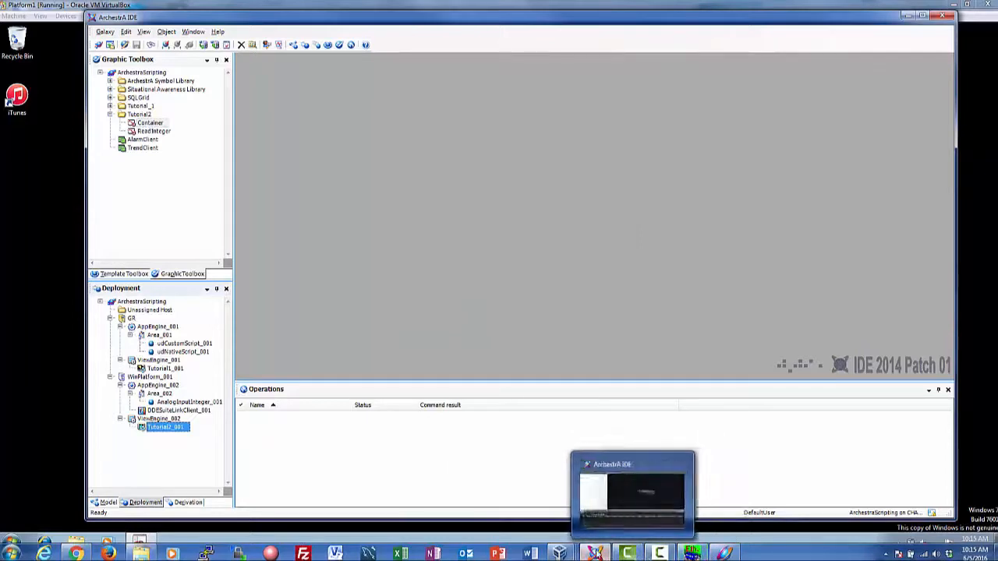
- Switch to the Platform1 virtual machine and start the Wonderware InTouch Application Manager
left_click(566, 554)
left_click(598, 507)
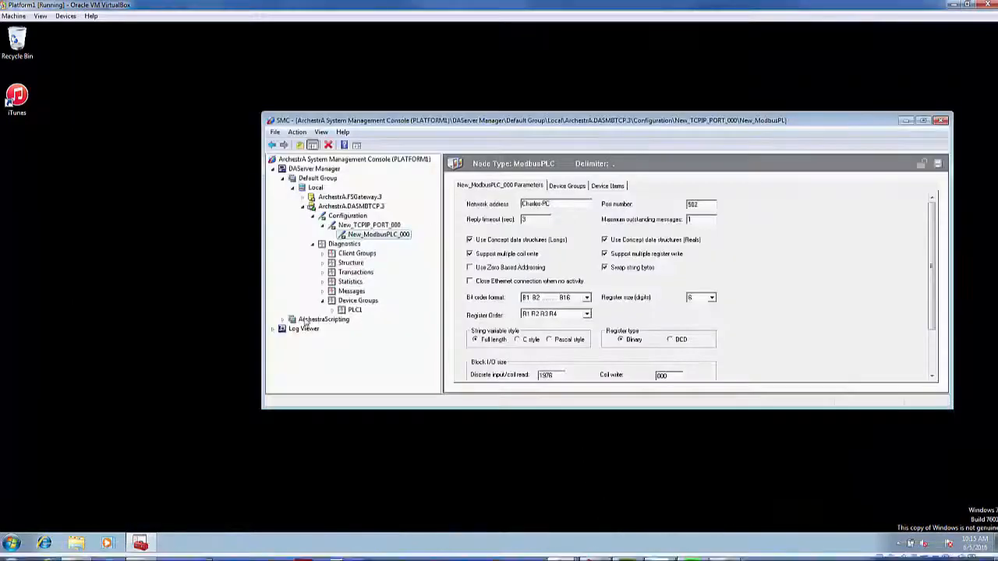
left_click(11, 544)
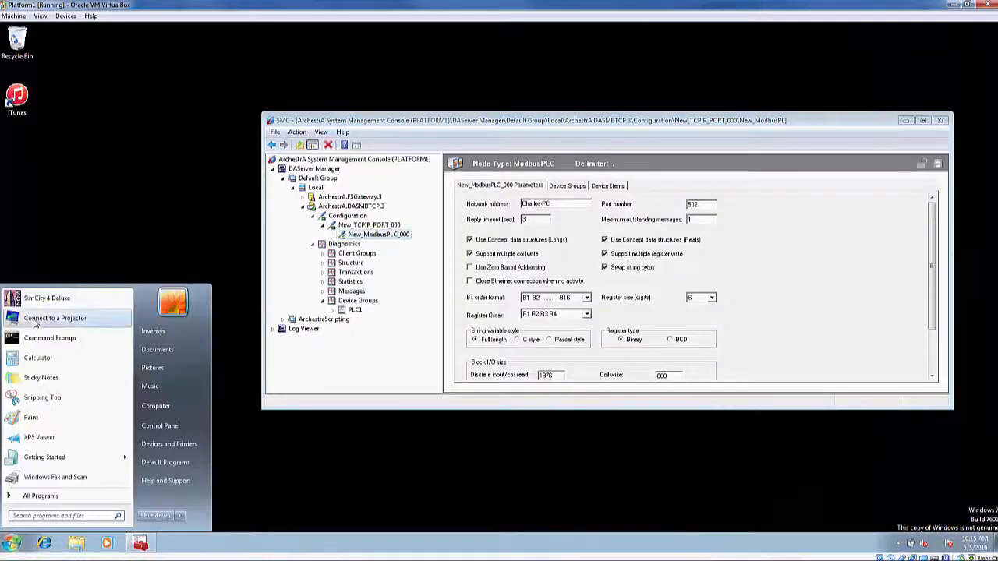
left_click(31, 497)
left_click(42, 484)
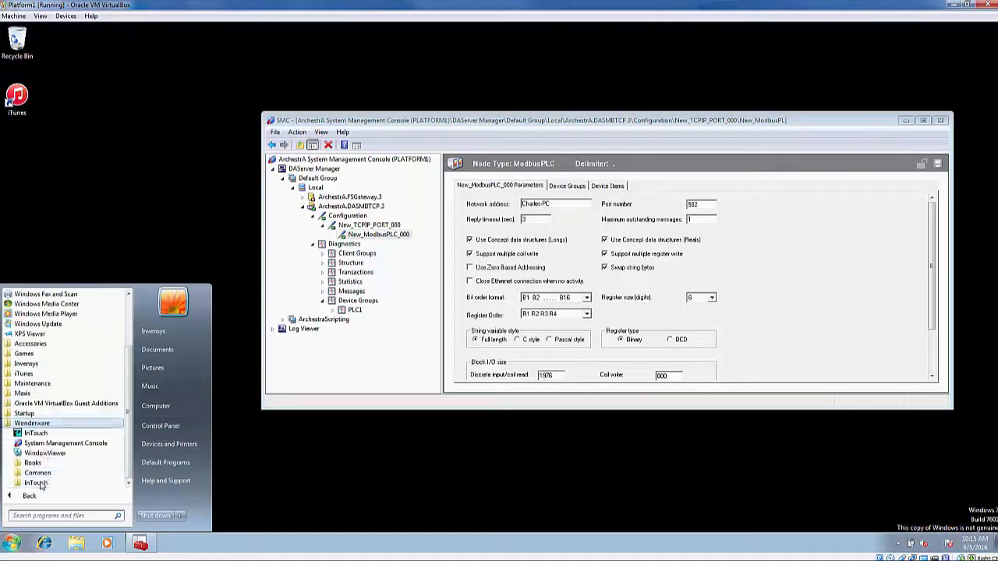
left_click(44, 434)
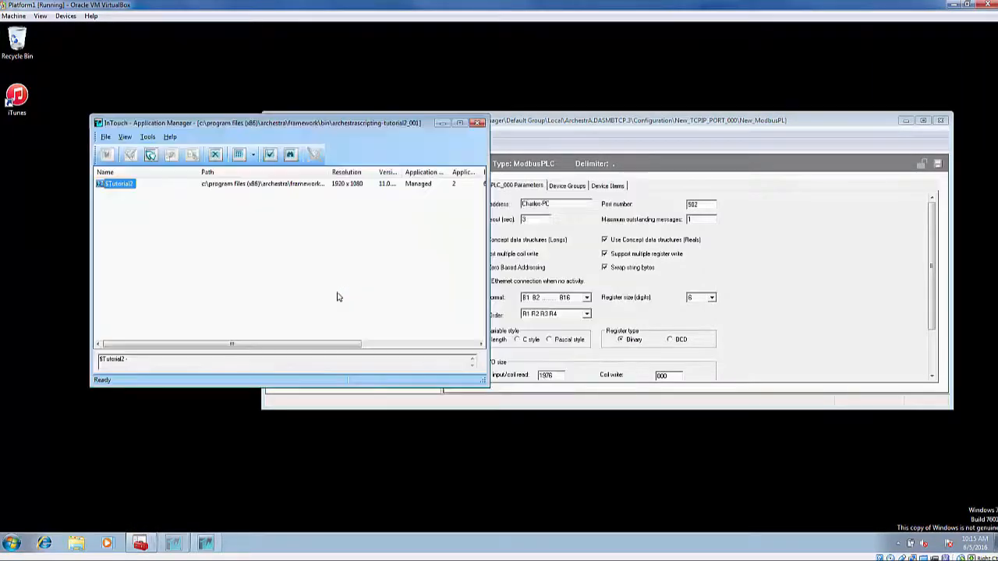
- Run the $Tutorial2 application in WindowViewer, load the application changes and show the TestInteger window
double_click(144, 182)
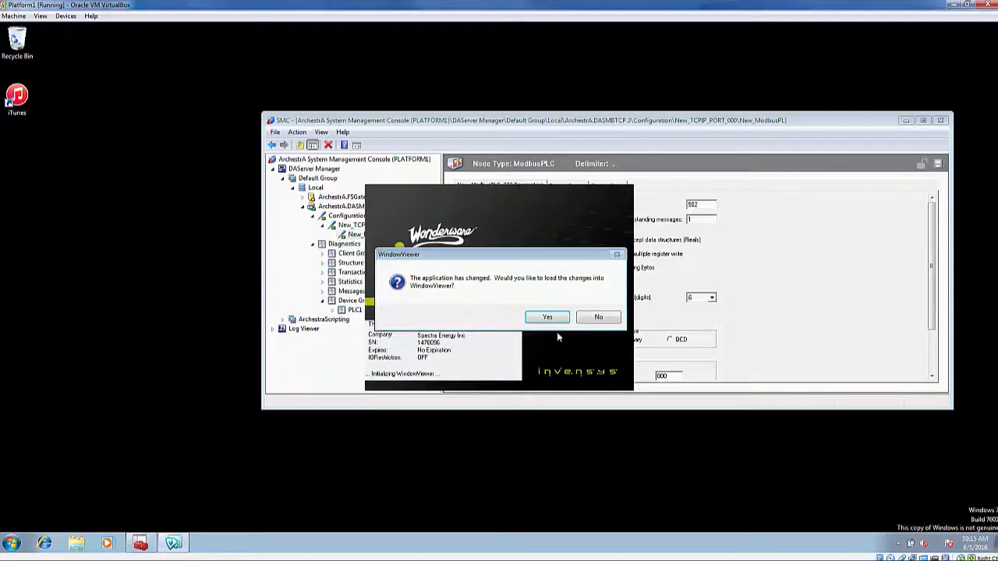
left_click(548, 318)
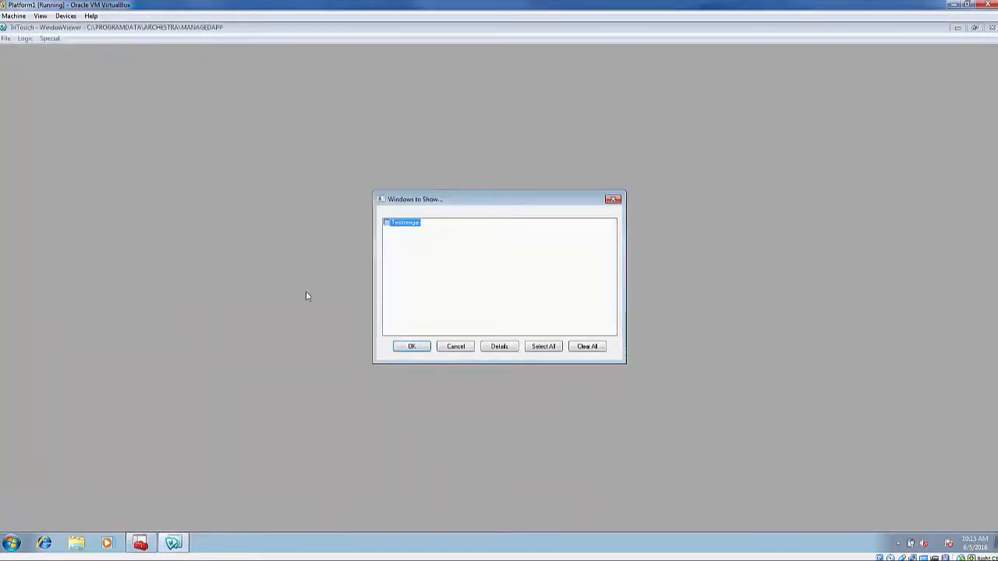
left_click(387, 224)
left_click(413, 347)
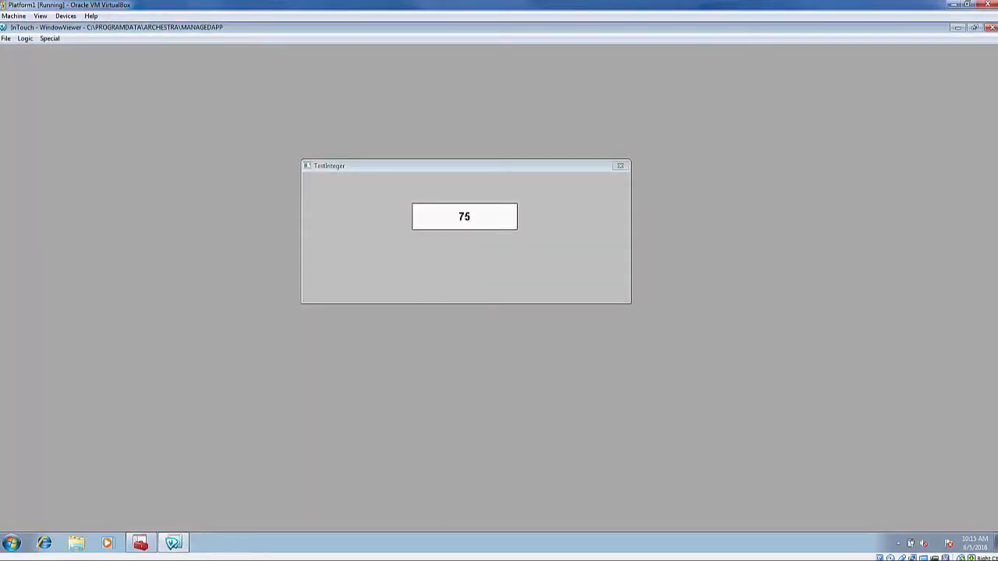
- Switch to the Modbus simulator, place it beside the TestInteger window and set holding register 400031 to 110
mouse_move(654, 559)
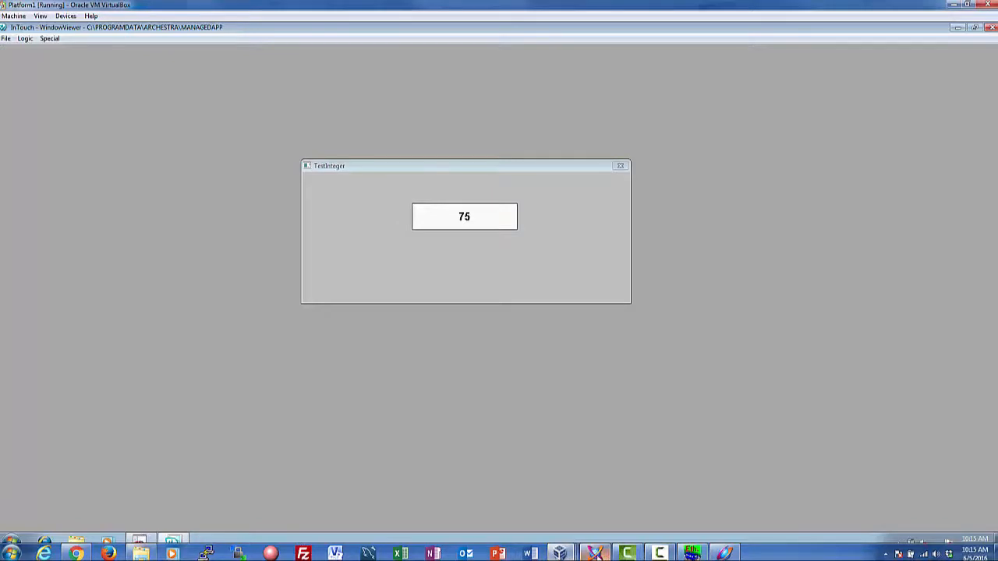
left_click(691, 552)
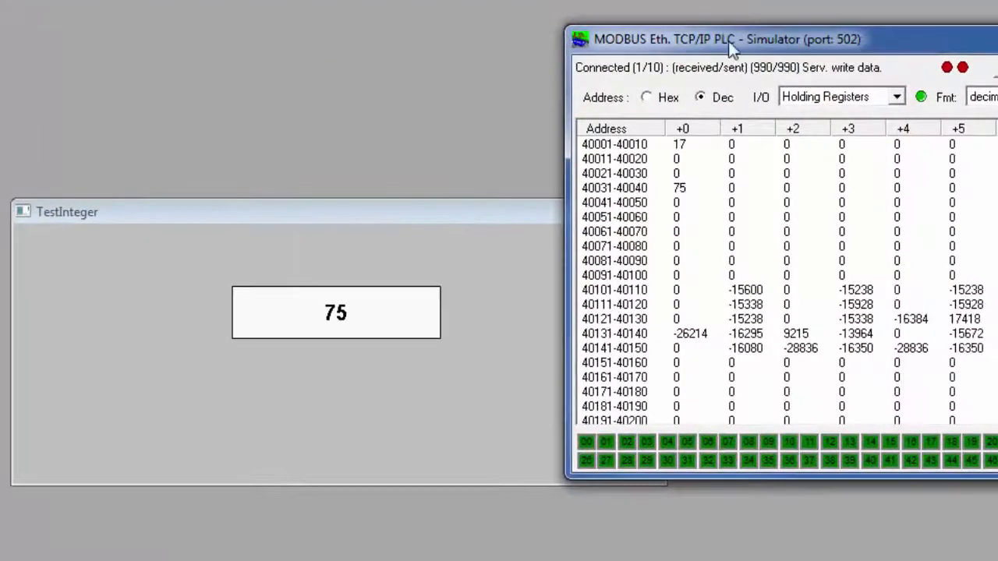
left_click_drag(733, 38, 755, 41)
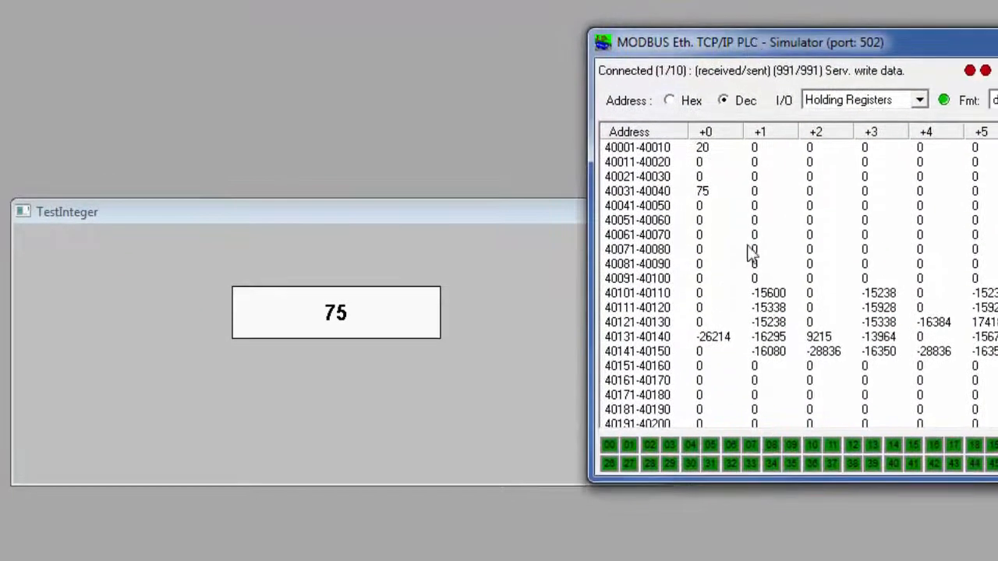
double_click(703, 192)
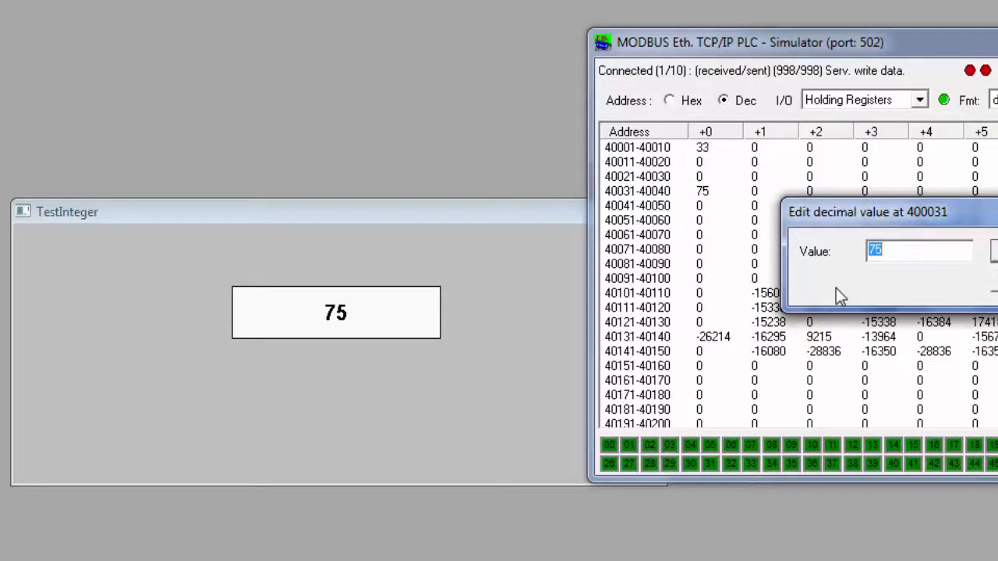
type("110")
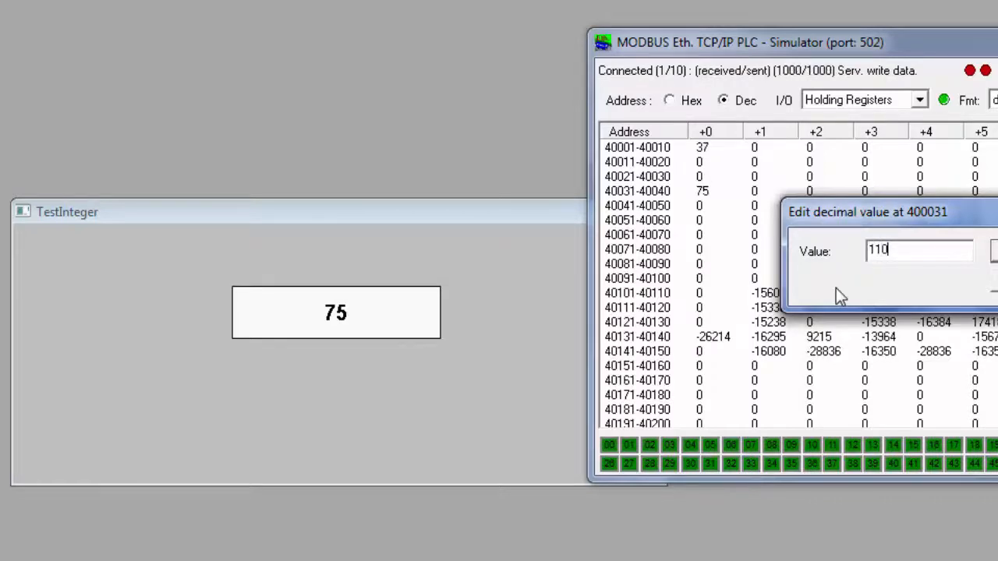
key("Return")
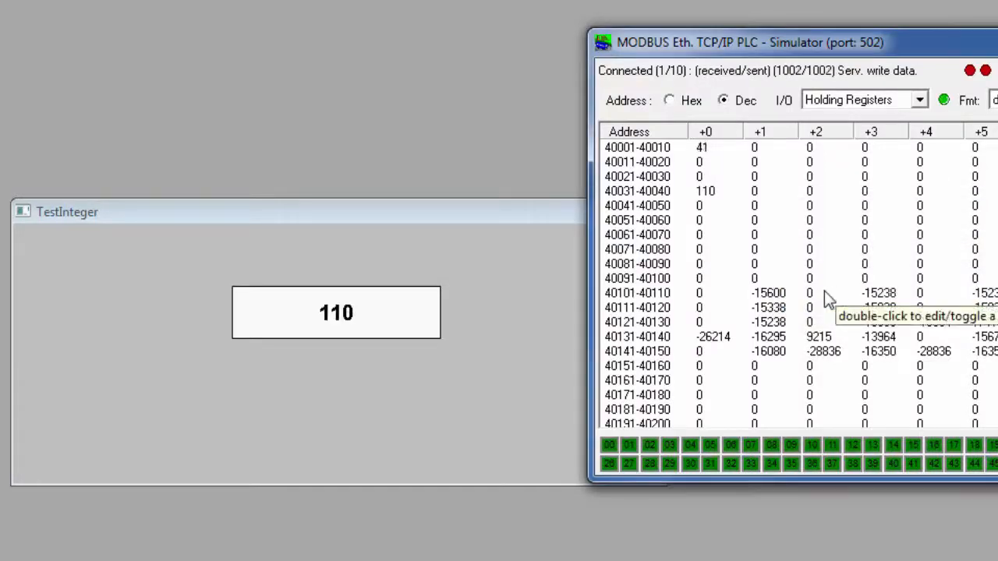
- Set holding register 400031 in the Modbus simulator to 30
double_click(706, 191)
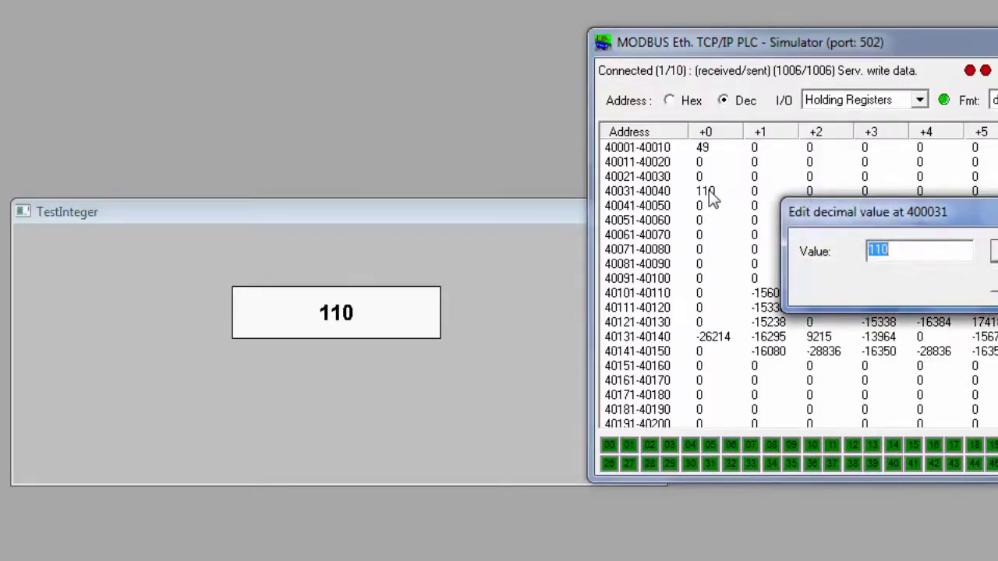
type("30")
key("Return")
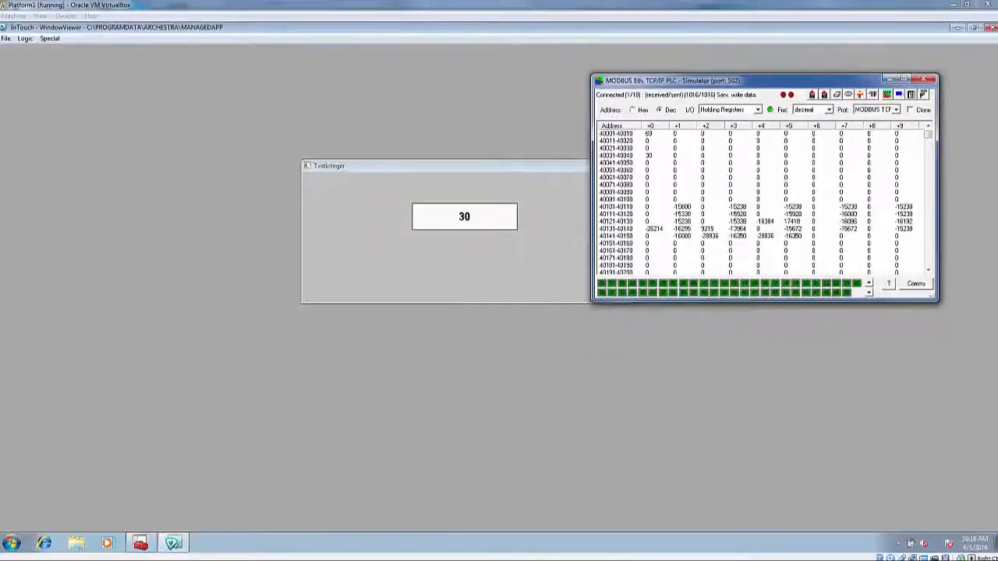
- Switch to the ArchestrA IDE and examine AnalogInputInteger_001's inherited PV attribute and DDESuiteLinkClient_001's server and topic settings
left_click(594, 553)
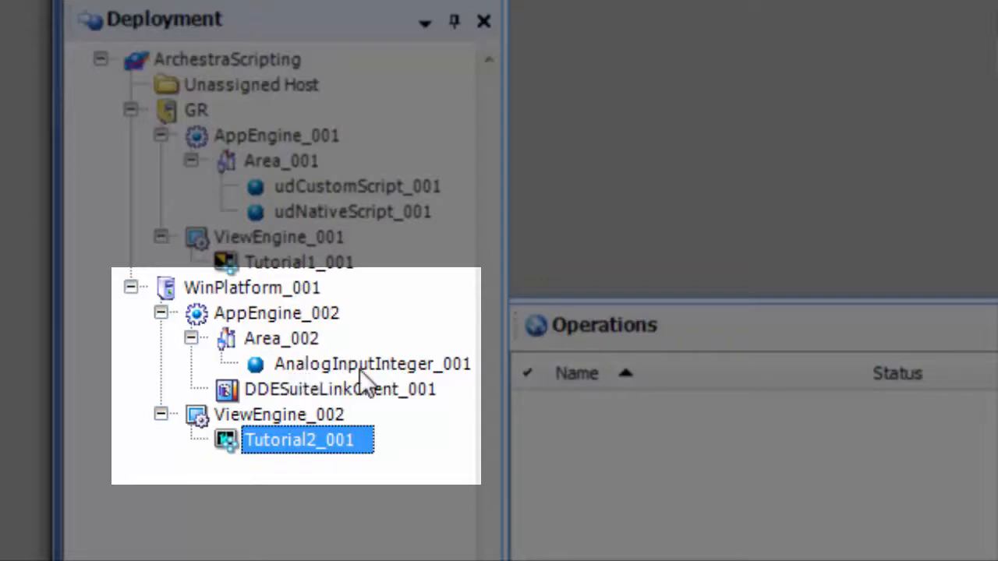
left_click(413, 369)
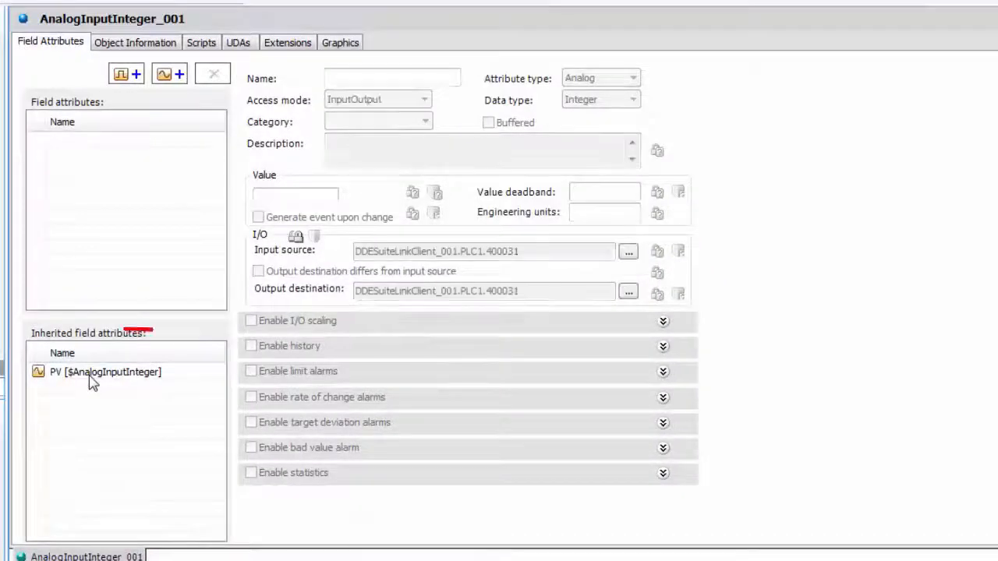
left_click(92, 374)
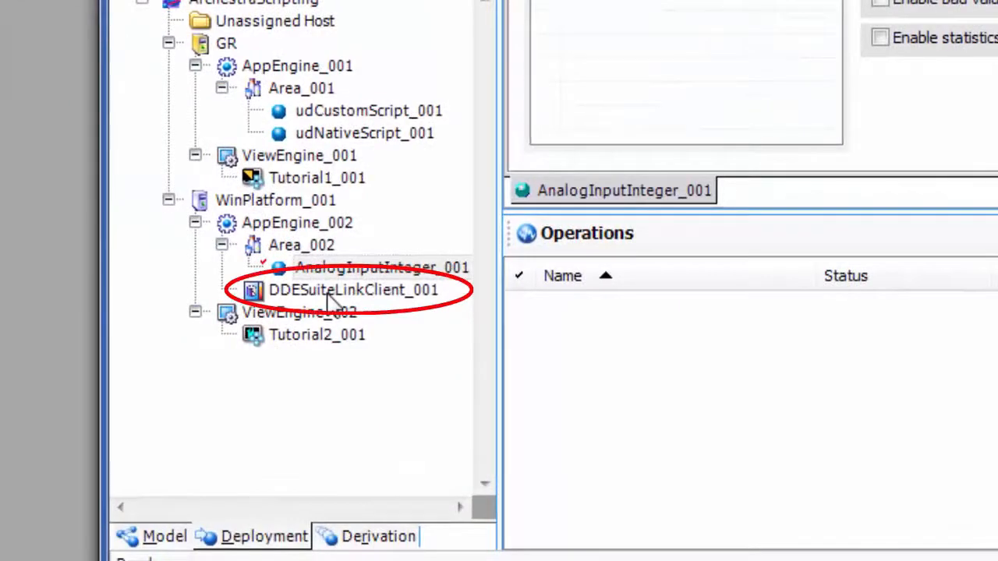
left_click(330, 293)
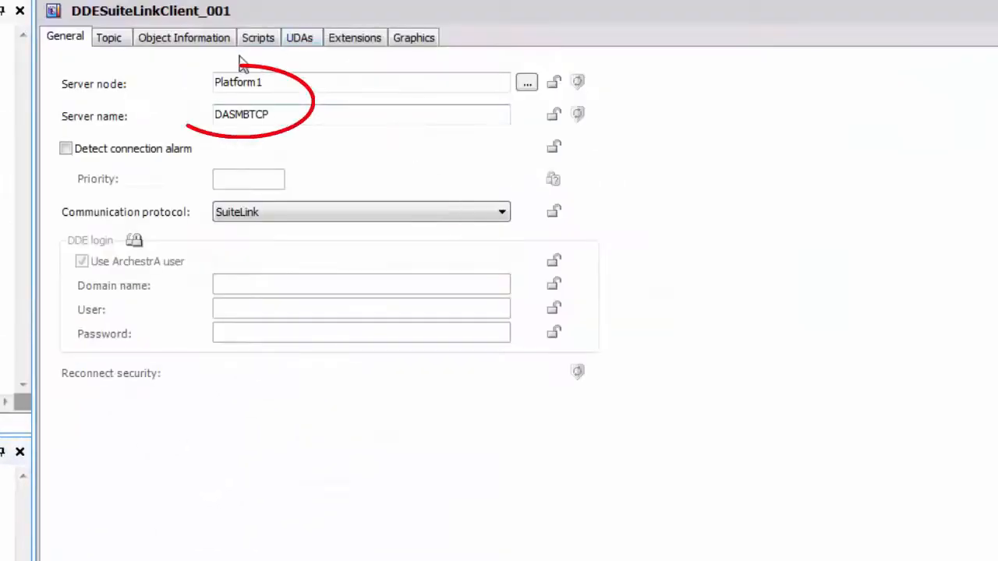
left_click(113, 39)
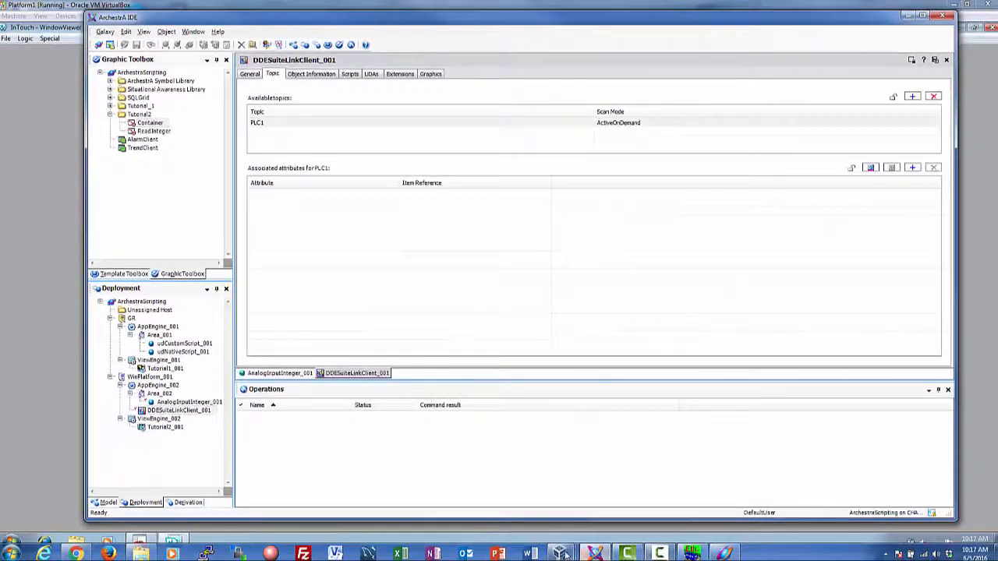
- Check New_ModbusPLC_000's device groups and parameters in Platform1's System Management Console, and close the DDESuiteLinkClient_001 editor in the ArchestrA IDE
mouse_move(561, 554)
left_click(556, 490)
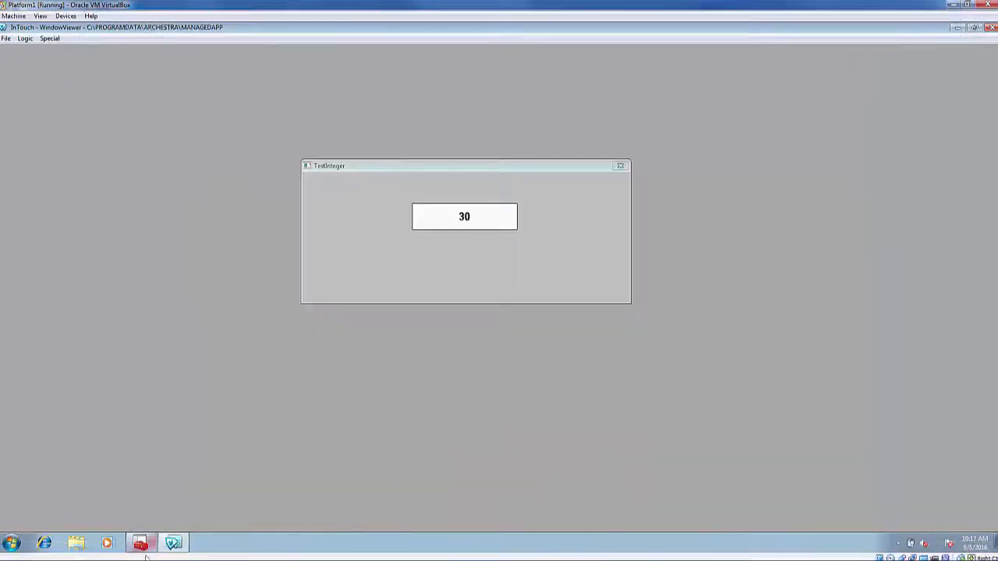
left_click(140, 543)
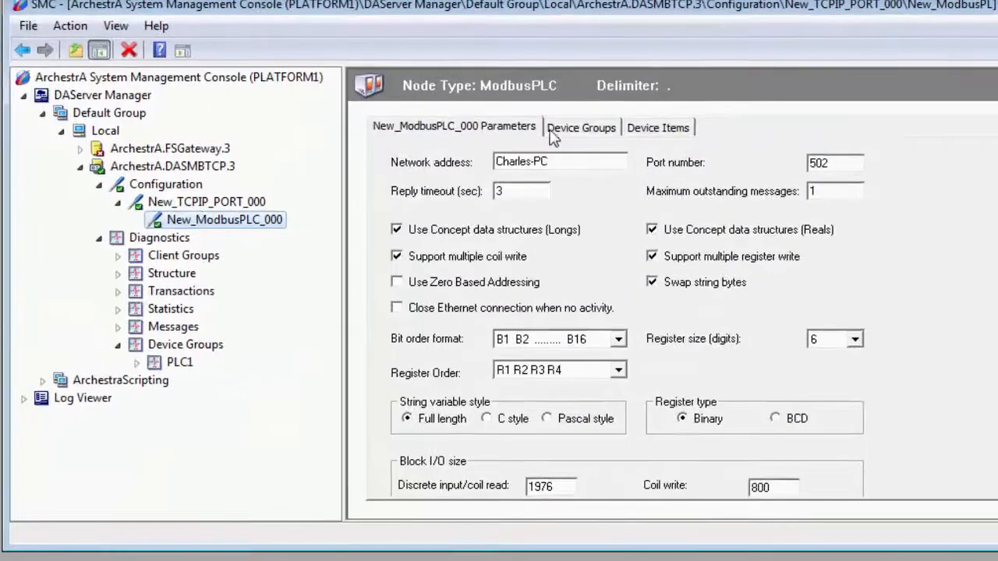
left_click(590, 129)
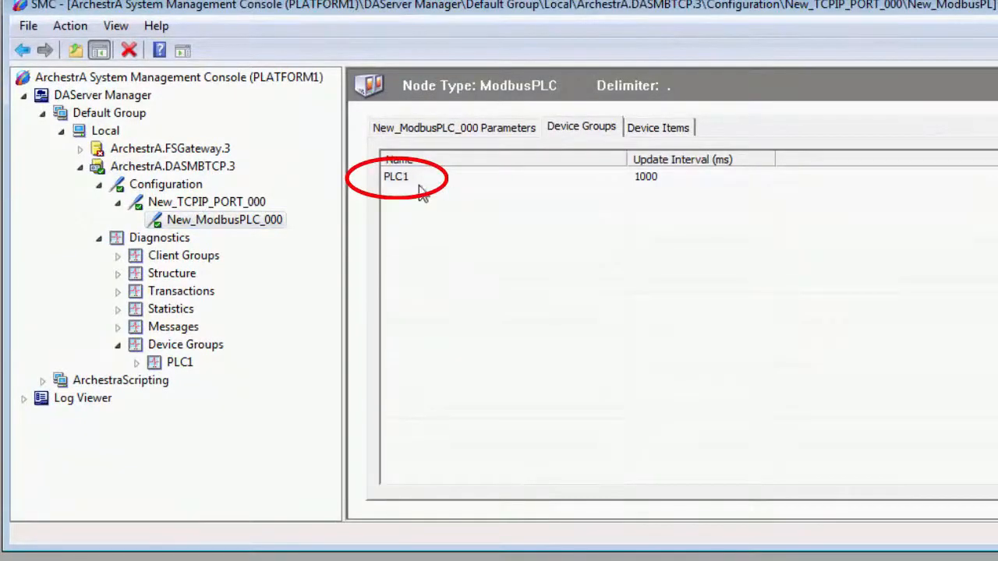
left_click(495, 129)
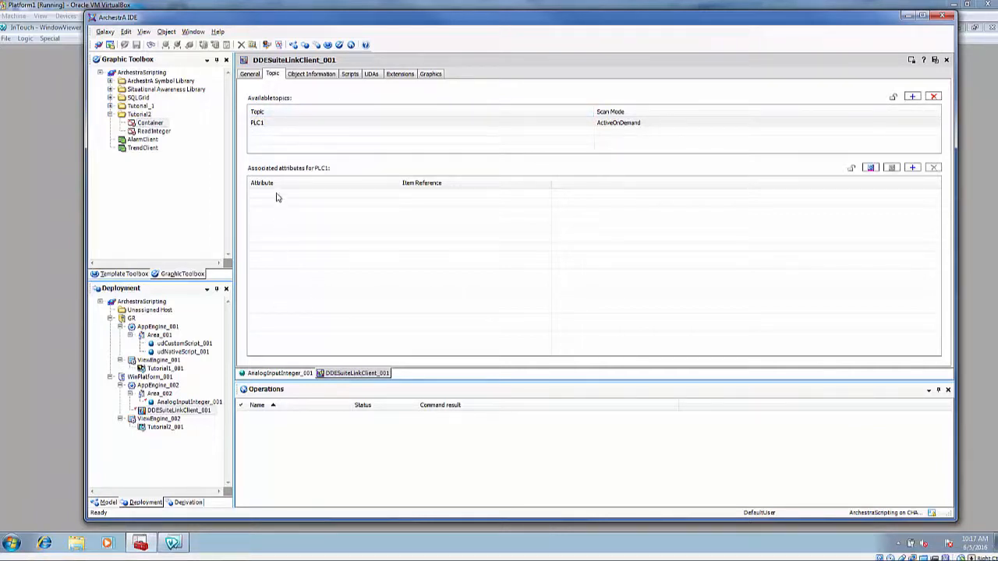
left_click(947, 62)
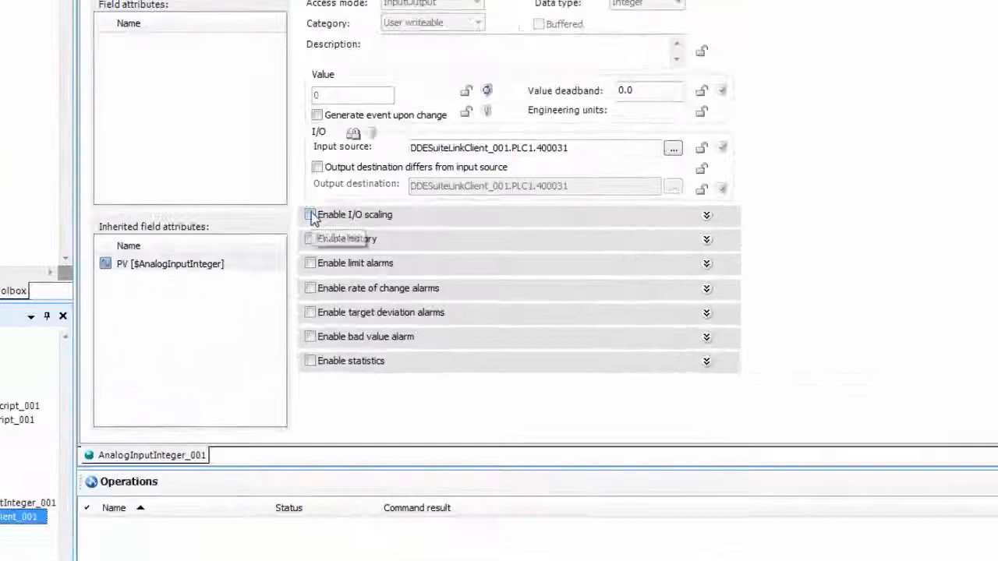
- Enable I/O scaling on AnalogInputInteger_001's inherited PV attribute with the default ranges, then save and check in the object without a comment
left_click(311, 215)
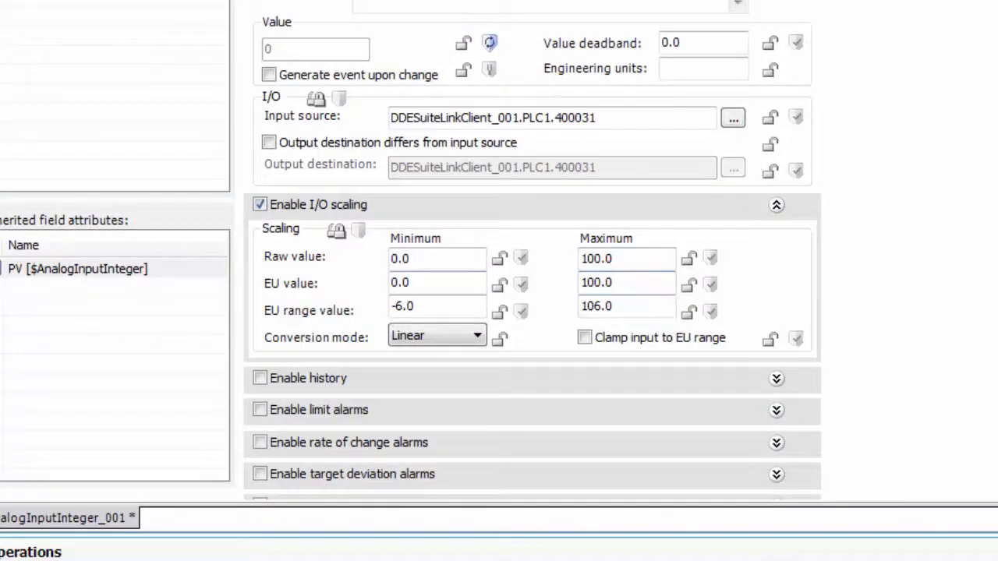
left_click(997, 517)
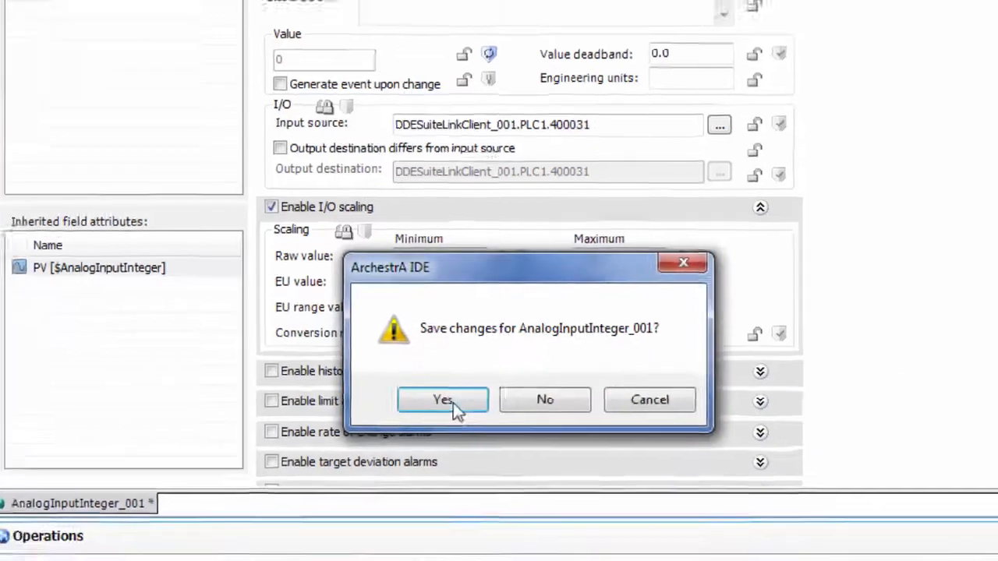
left_click(450, 408)
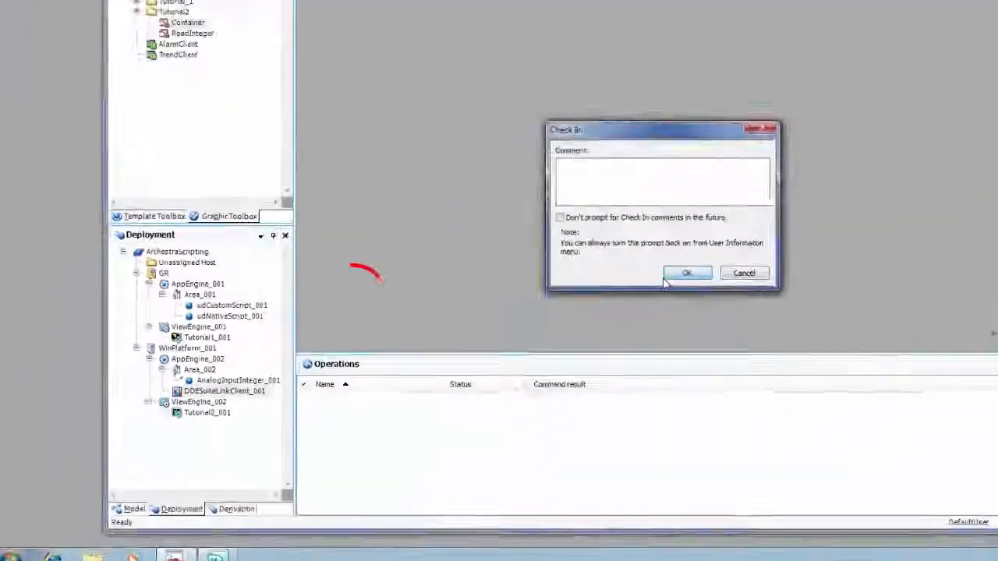
left_click(686, 273)
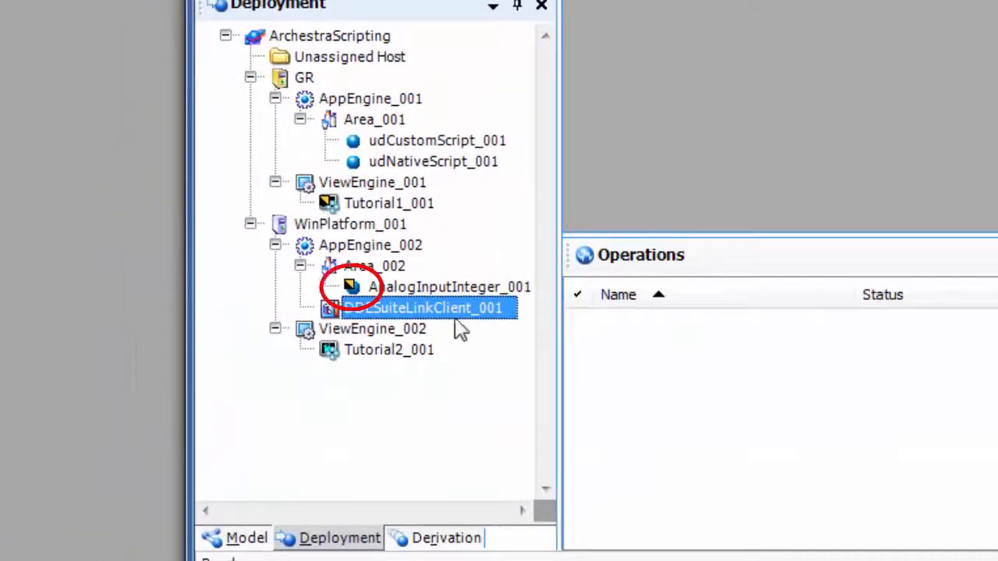
- Deploy the changed AnalogInputInteger_001 object under Area_002
right_click(236, 382)
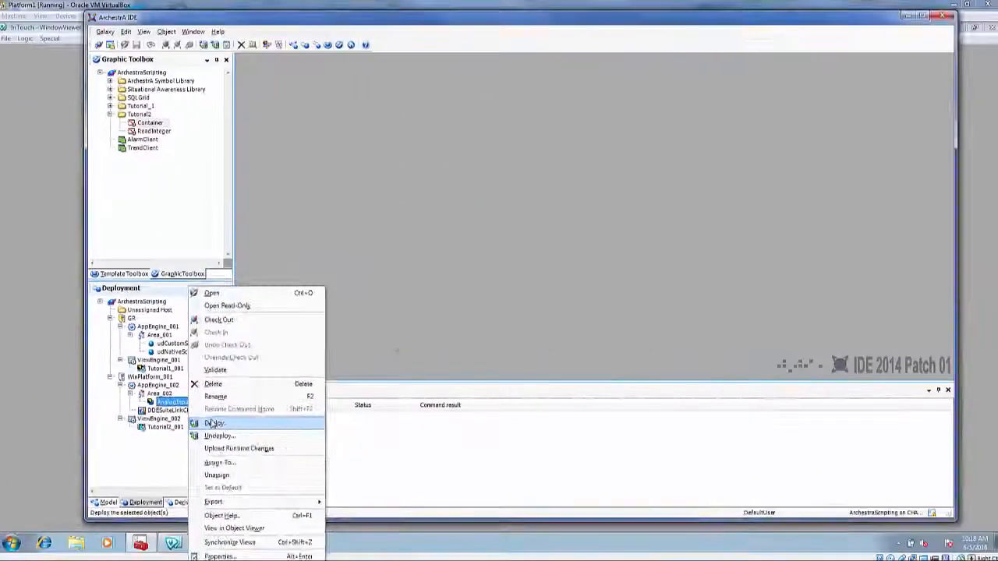
left_click(466, 354)
left_click(586, 346)
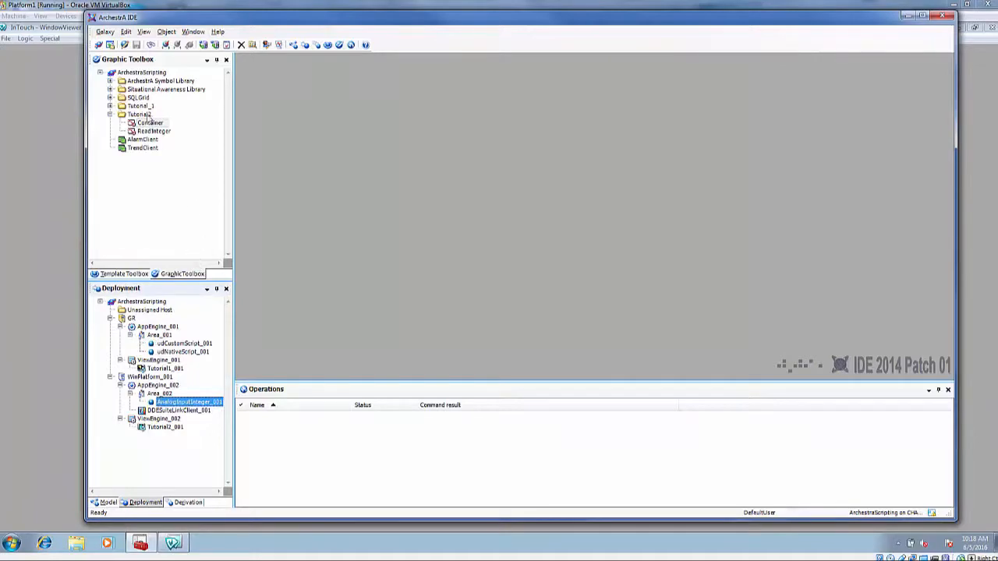
- Examine the value display expression of Text1 in the ReadInteger symbol and the matching inherited PV attribute of AnalogInputInteger_001
left_click(153, 131)
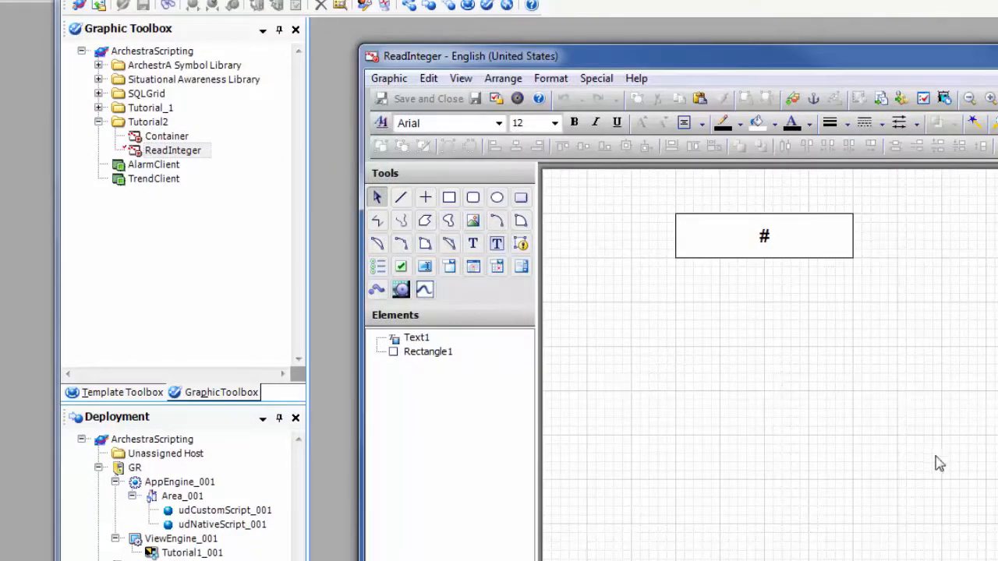
right_click(419, 337)
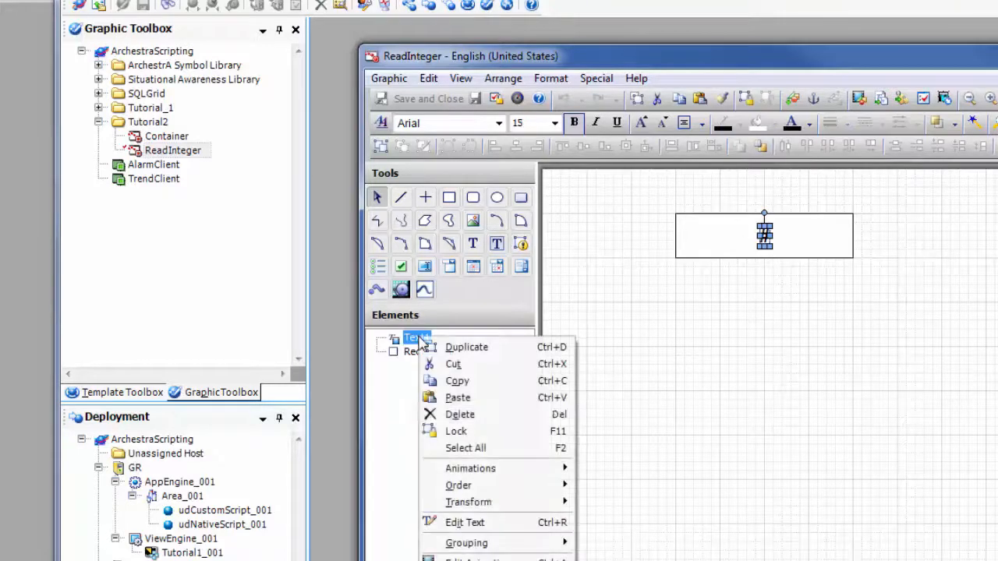
left_click(499, 558)
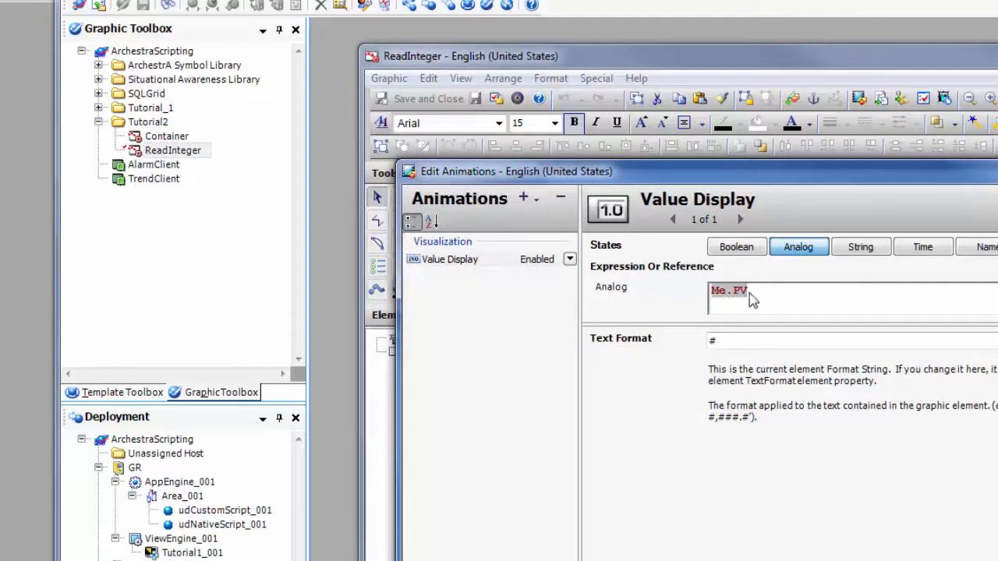
left_click(790, 309)
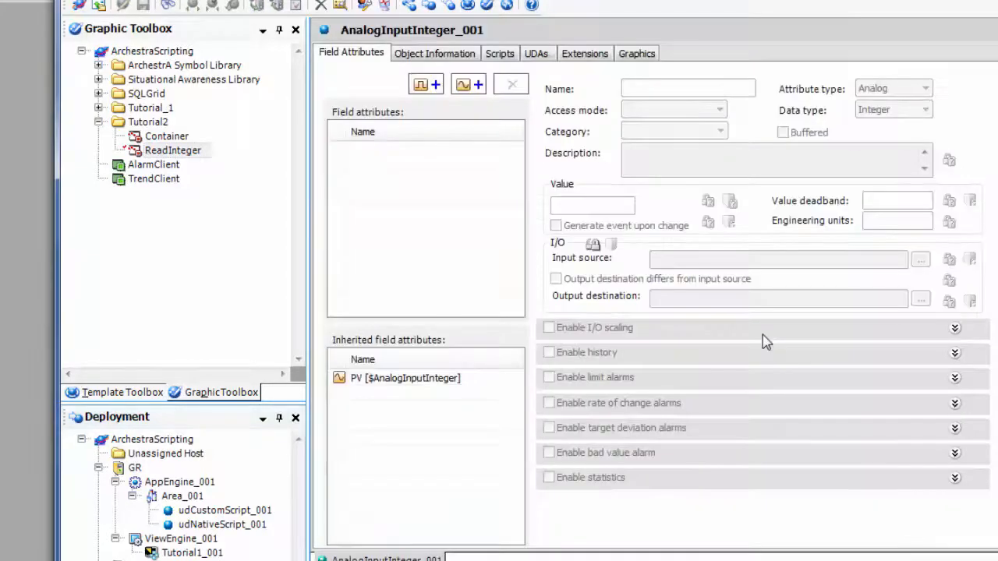
left_click(364, 381)
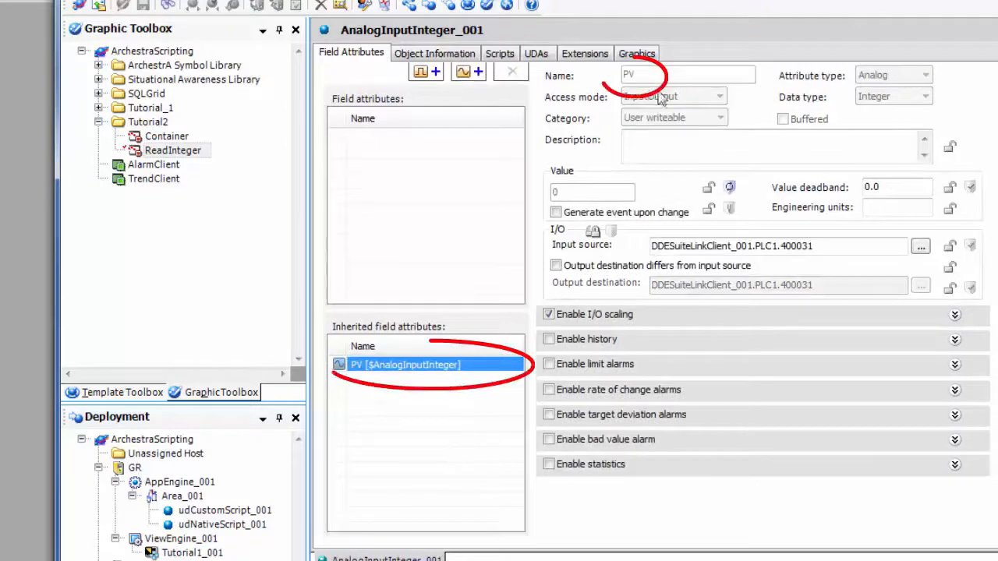
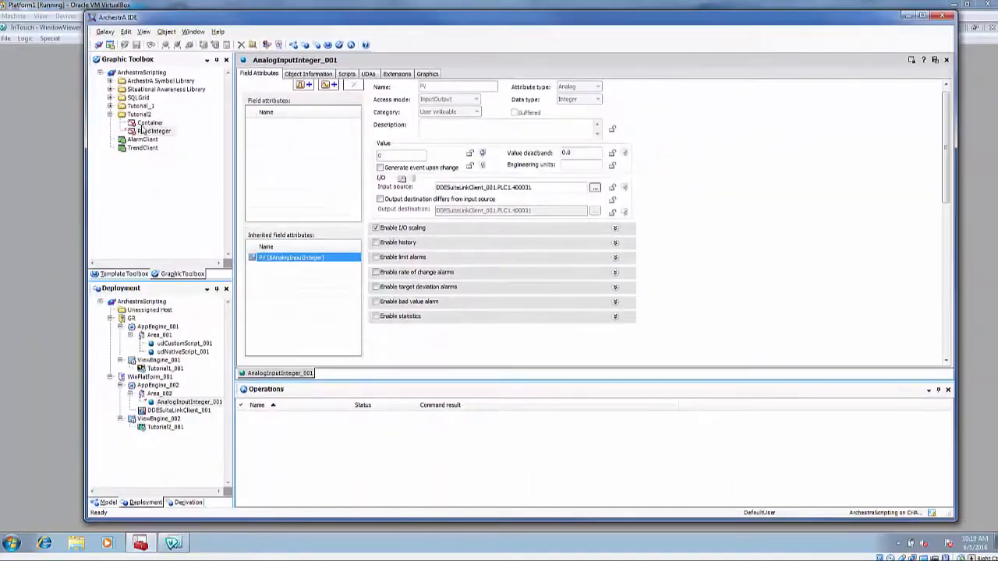
- Recheck Text1's Value Display animation in the ReadInteger symbol without changes and close the AnalogInputInteger_001 editor
double_click(144, 131)
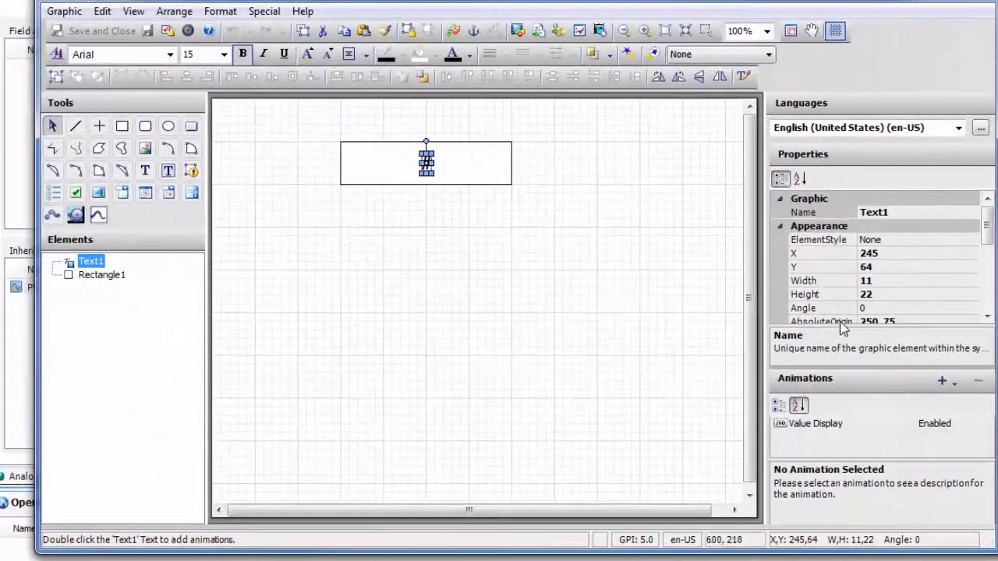
left_click(802, 426)
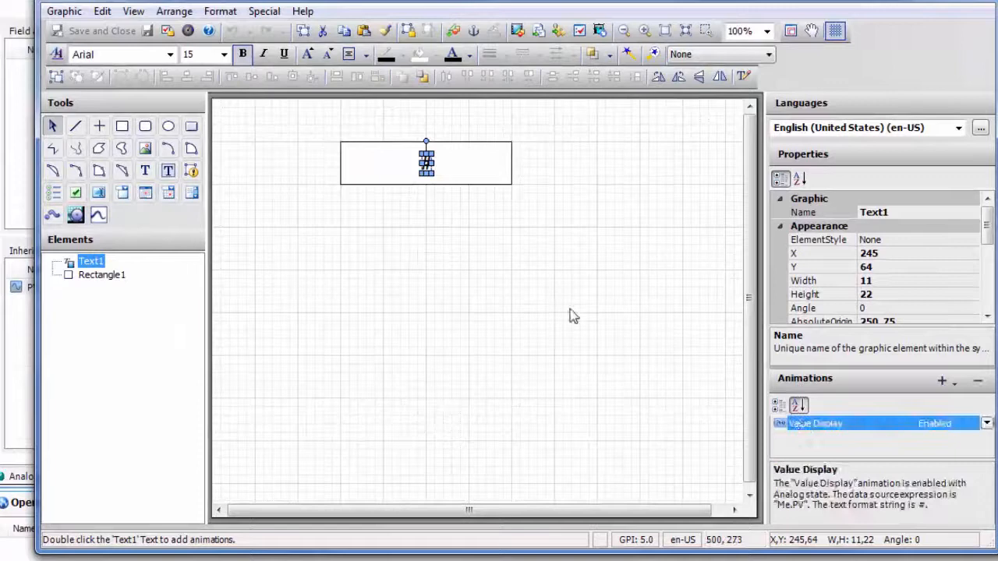
double_click(90, 262)
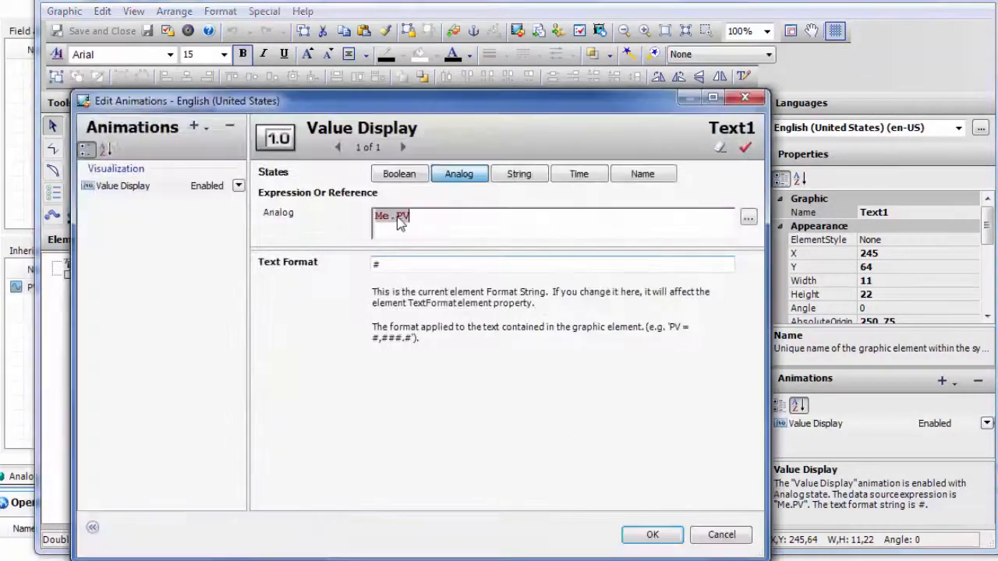
left_click(714, 536)
left_click(554, 305)
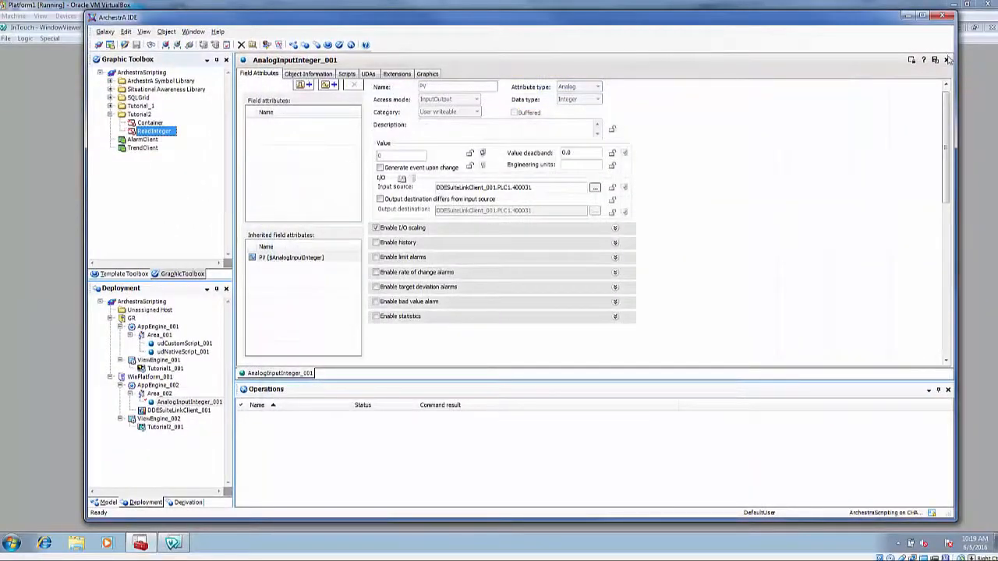
left_click(946, 59)
- Review the Container symbol's embedded ReadInteger1 element, Owner property and SetOwner script, and close the symbol without changes
left_click(149, 121)
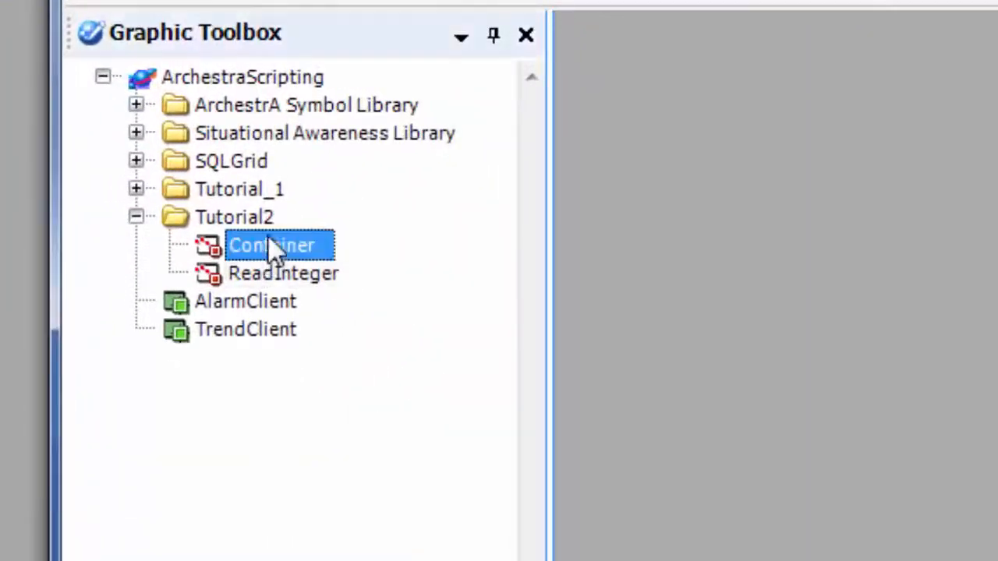
double_click(268, 245)
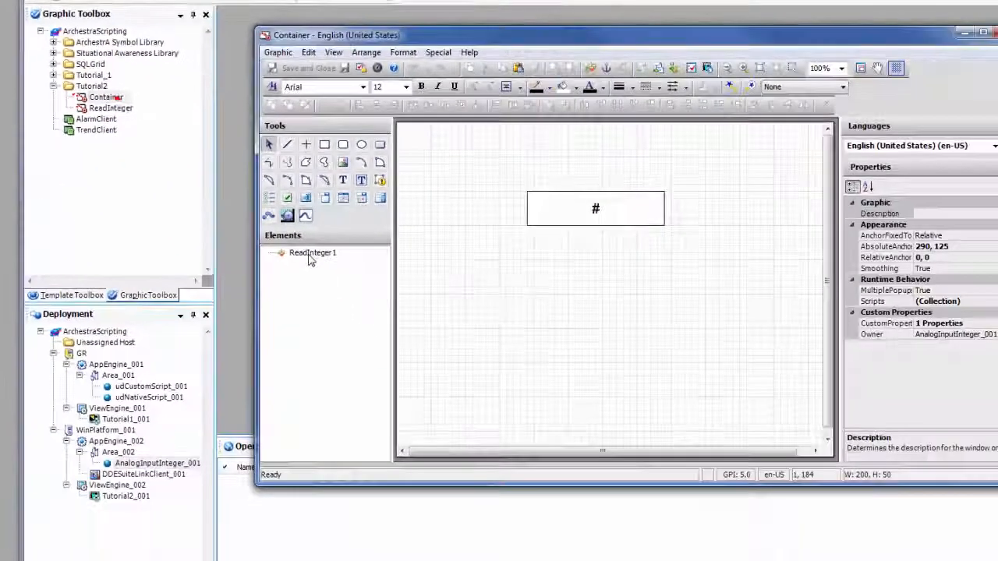
left_click(309, 255)
left_click(490, 289)
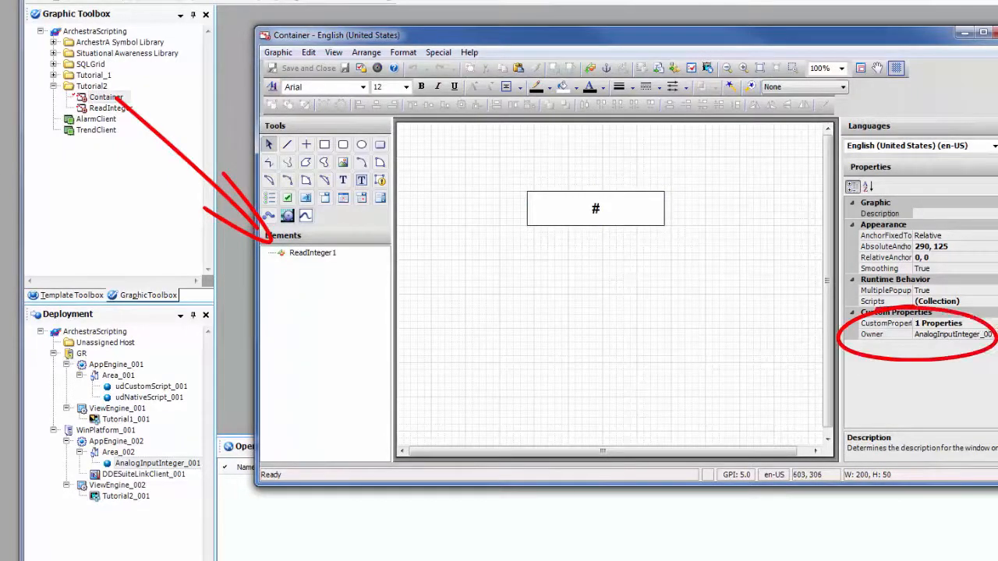
left_click(873, 301)
left_click(996, 301)
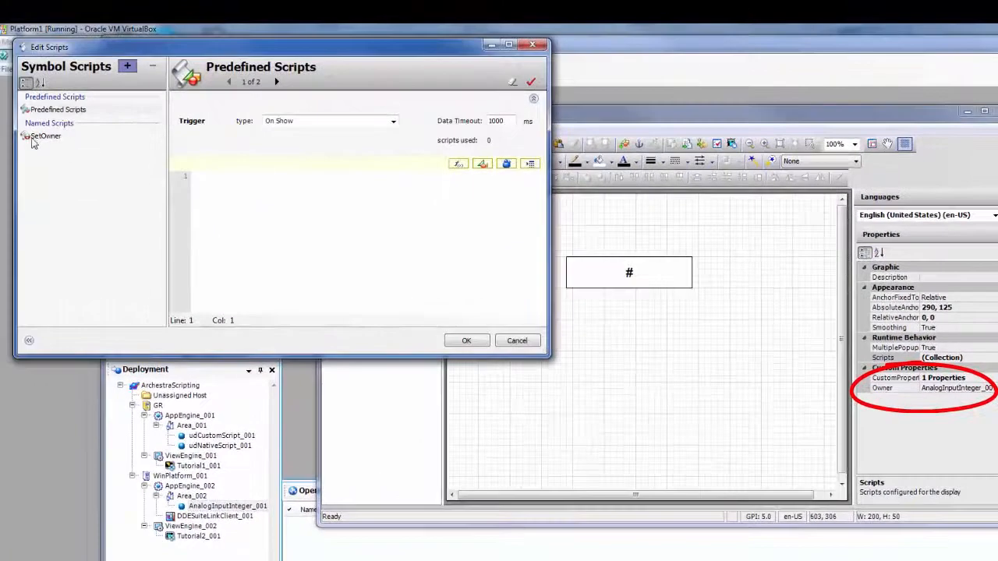
left_click(34, 139)
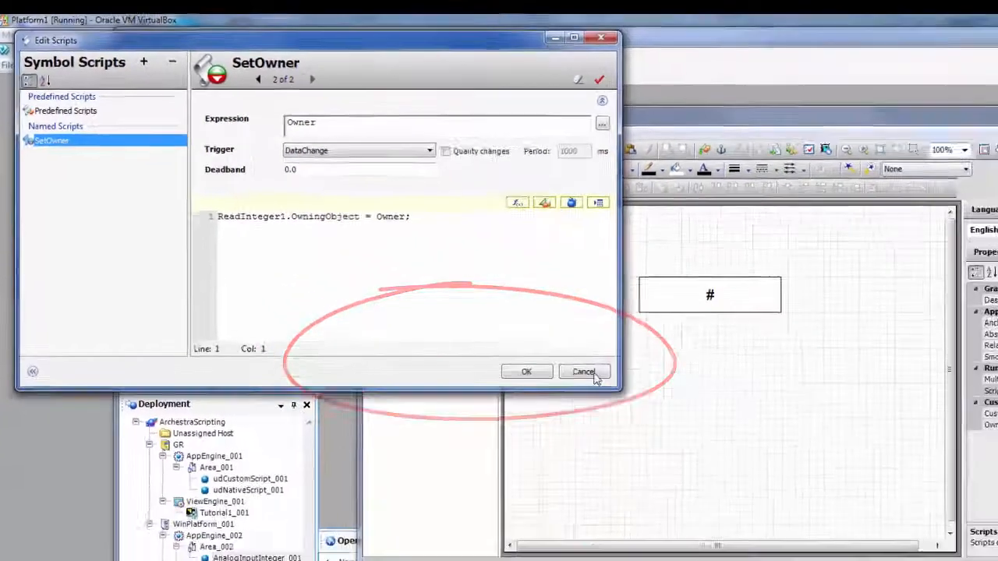
left_click(429, 262)
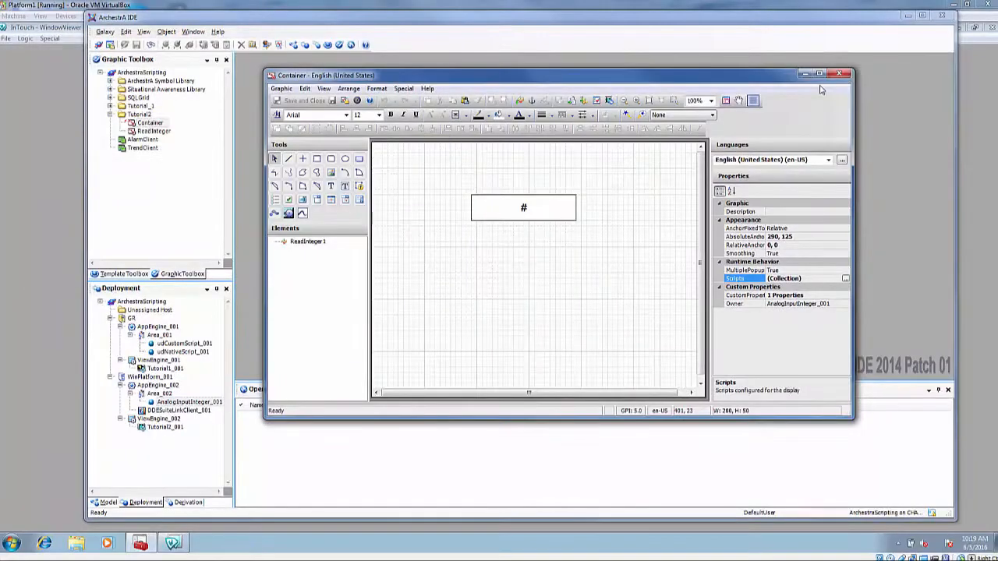
left_click(839, 73)
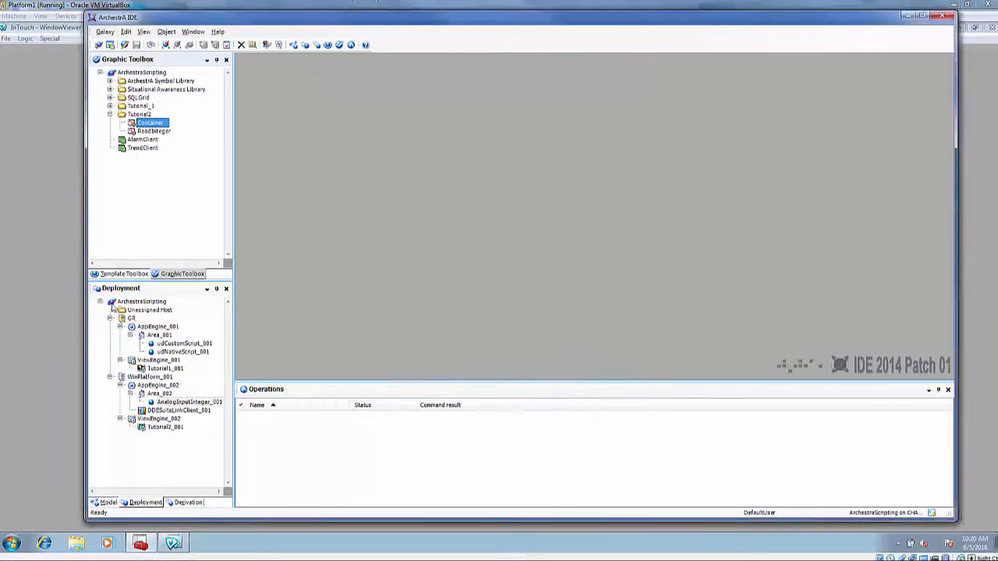
- Open Tutorial2_001 in InTouch WindowMaker and display its TestInteger window
left_click(163, 430)
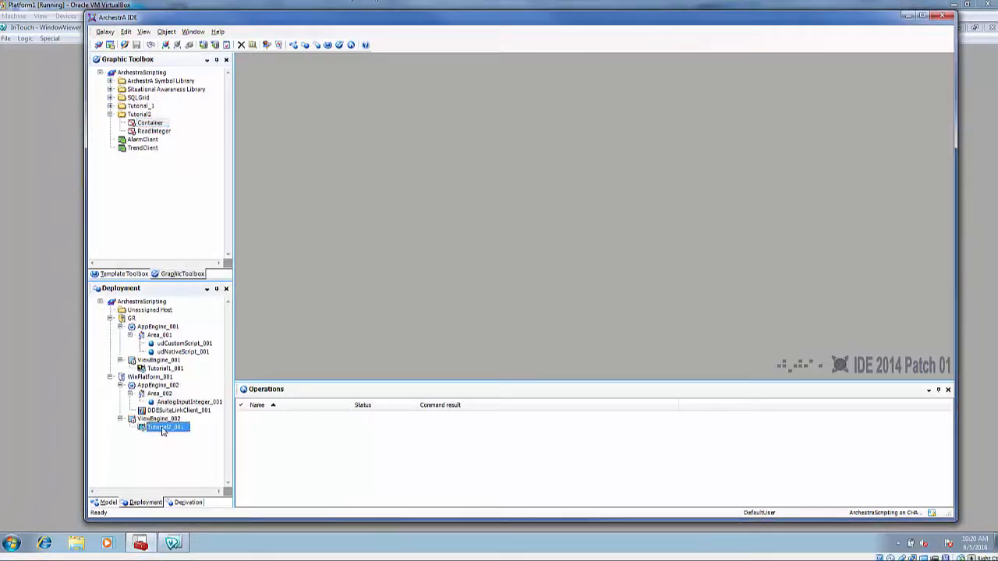
double_click(163, 430)
left_click(542, 312)
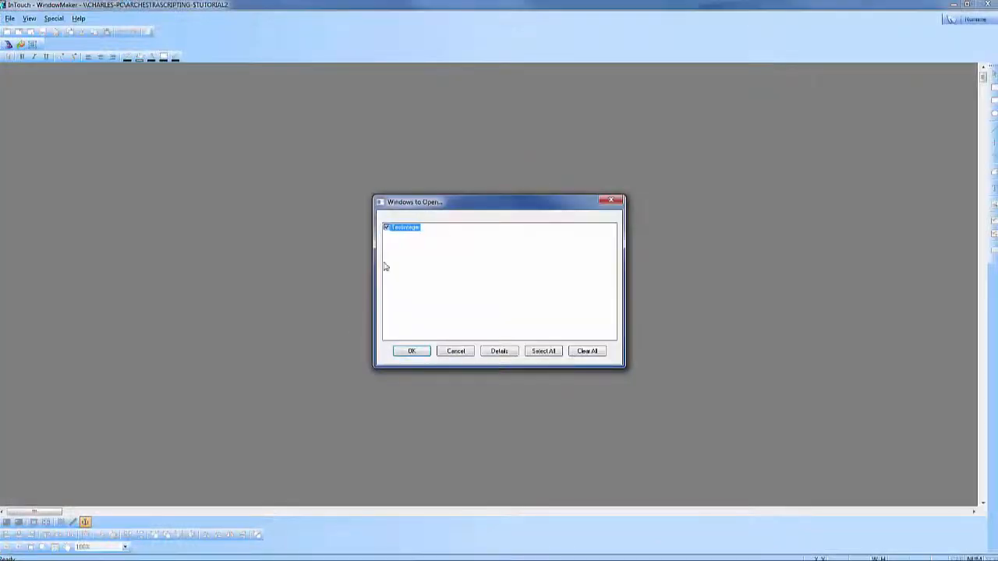
left_click(412, 352)
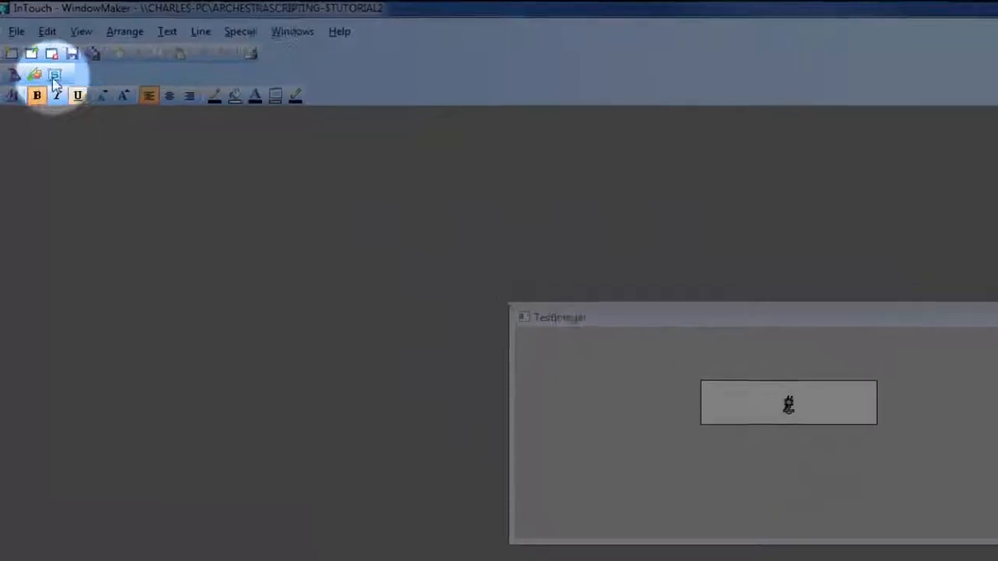
- Embed a second Container symbol from the Tutorial2 toolset below the existing one in the TestInteger window and delete it again
left_click(55, 75)
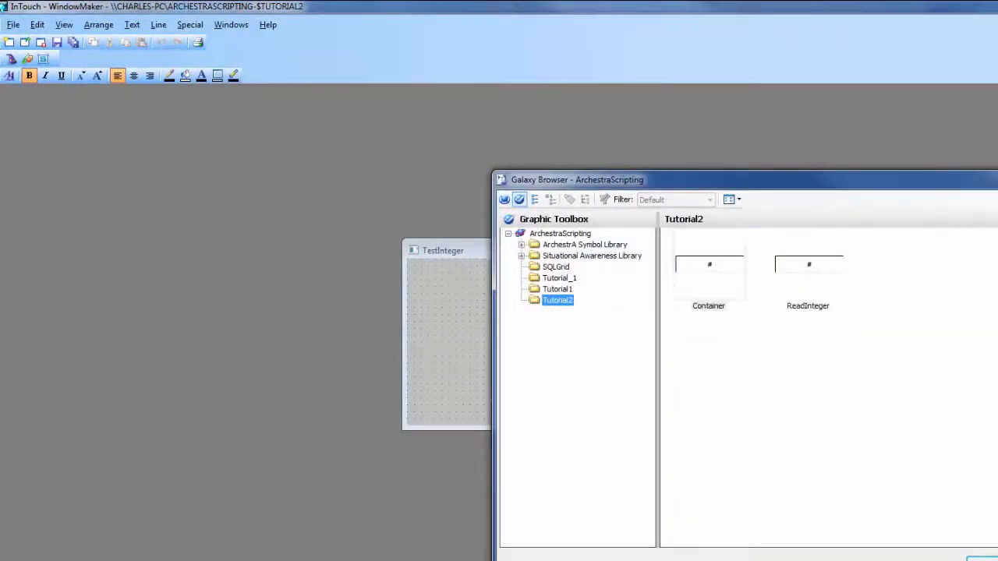
left_click(984, 560)
left_click(622, 319)
left_click(626, 368)
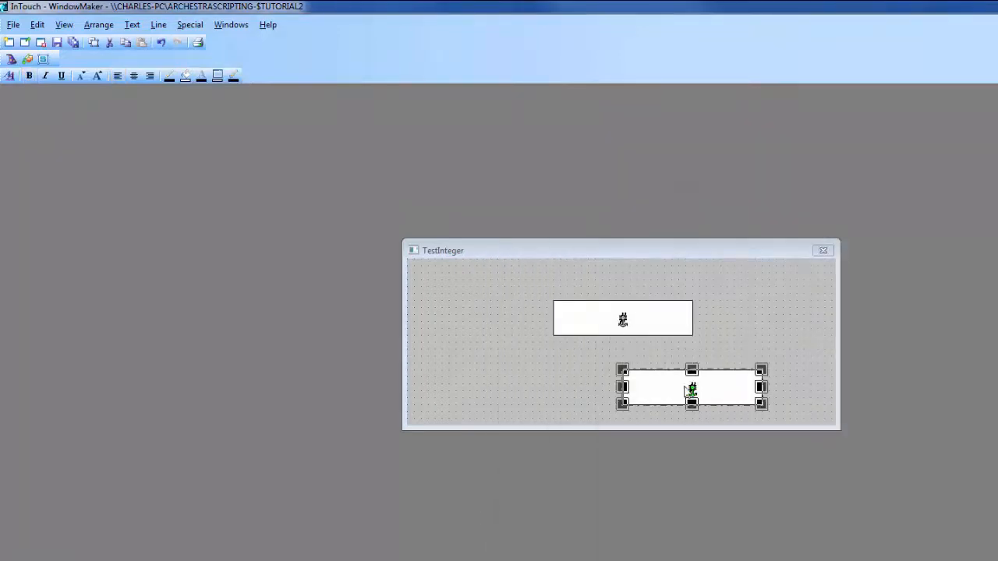
key("Delete")
- Review the Owner custom property of the Container symbol in the TestInteger window and close WindowMaker
double_click(628, 321)
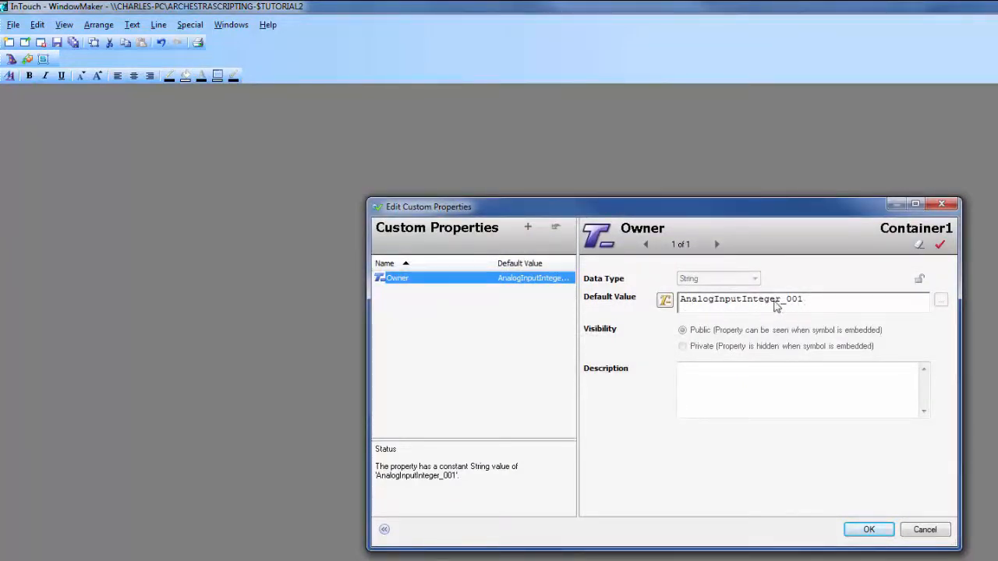
left_click(867, 530)
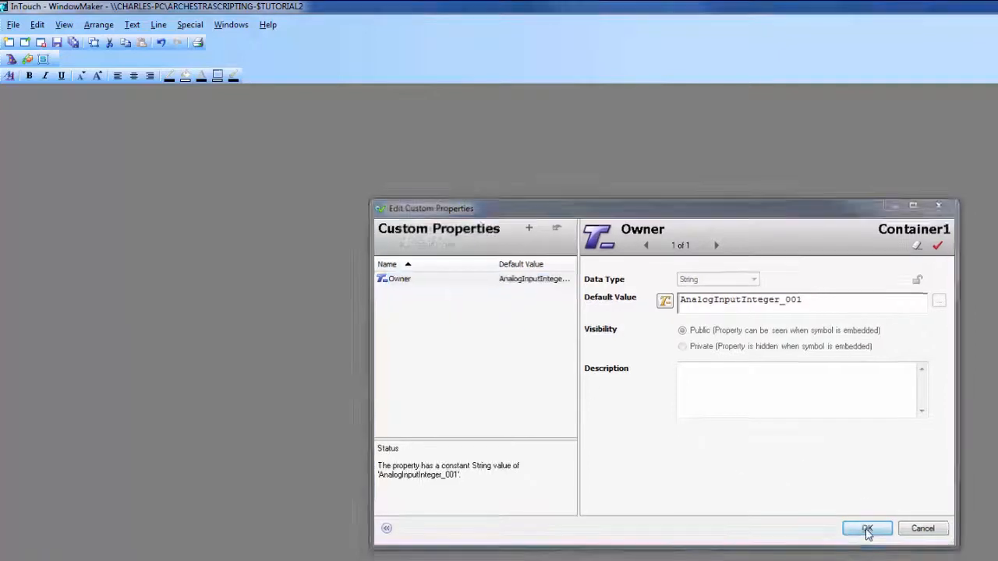
left_click(607, 366)
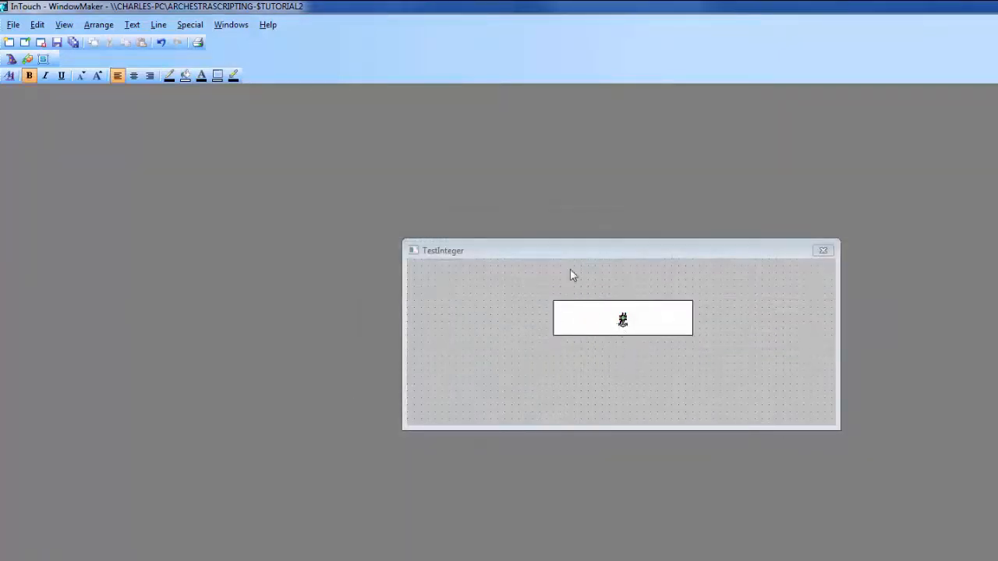
key("alt+F4")
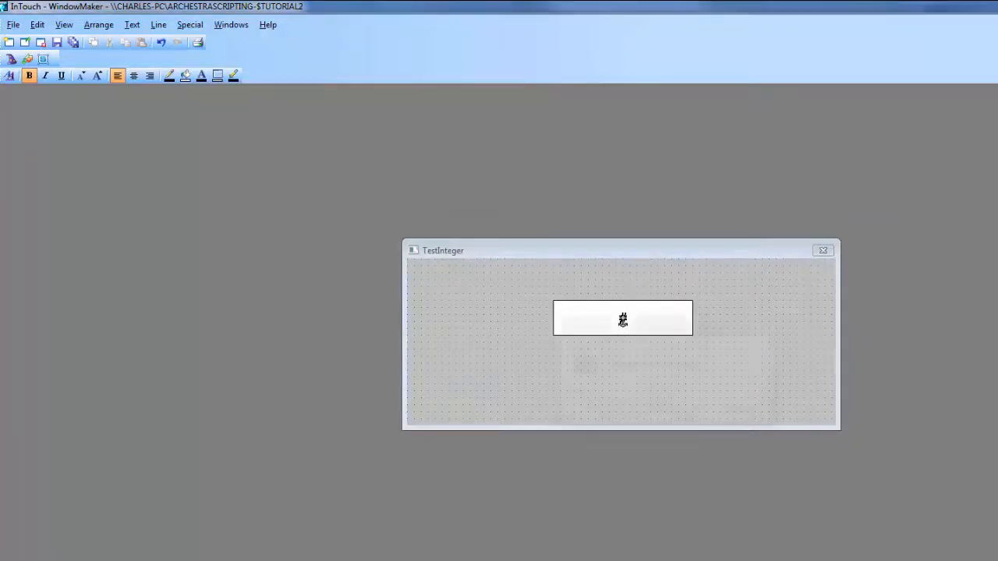
left_click(675, 413)
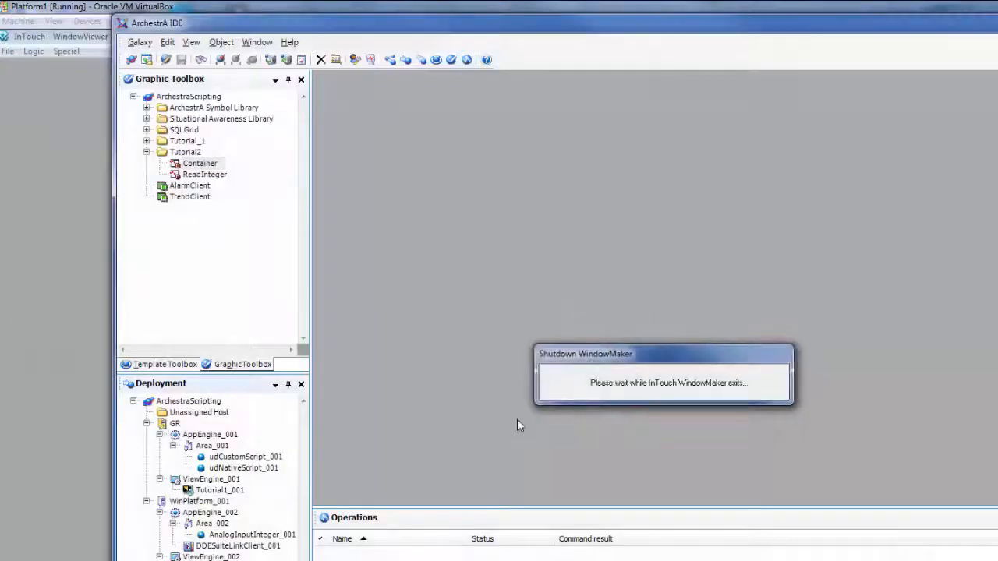